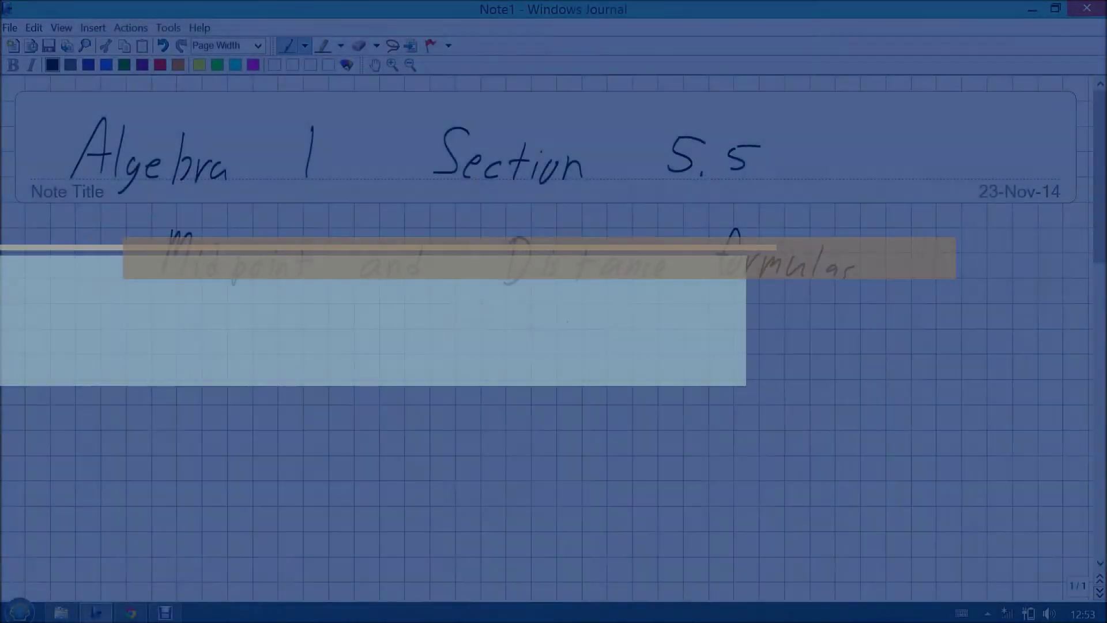
# Mute the computer's sound, then draw a pen rule across the page under the heading
pyautogui.click(1049, 613)
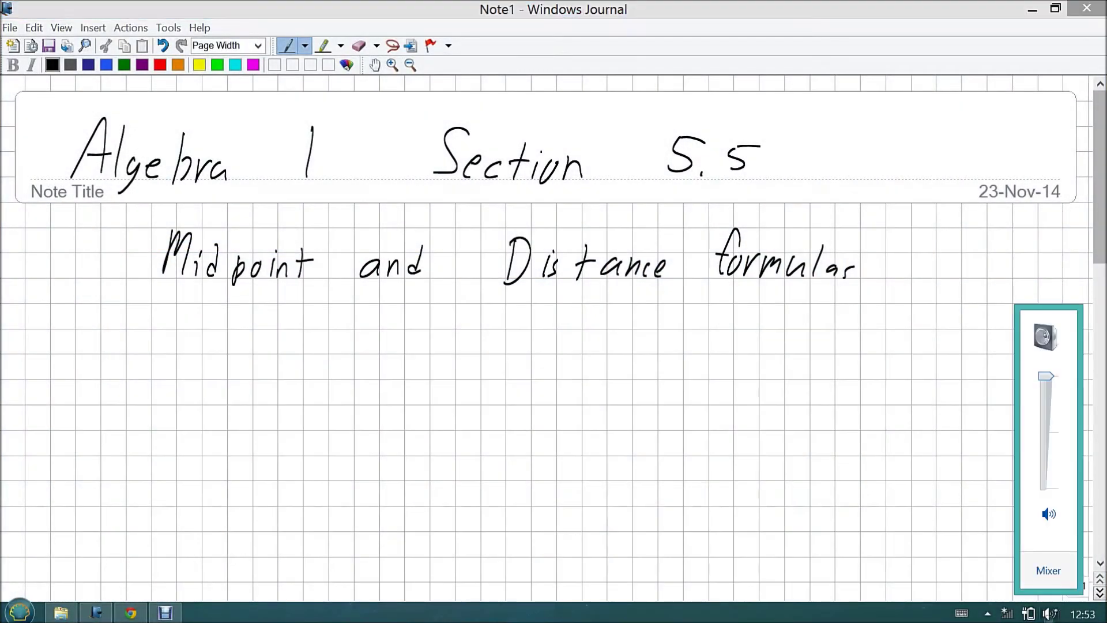
pyautogui.click(1048, 513)
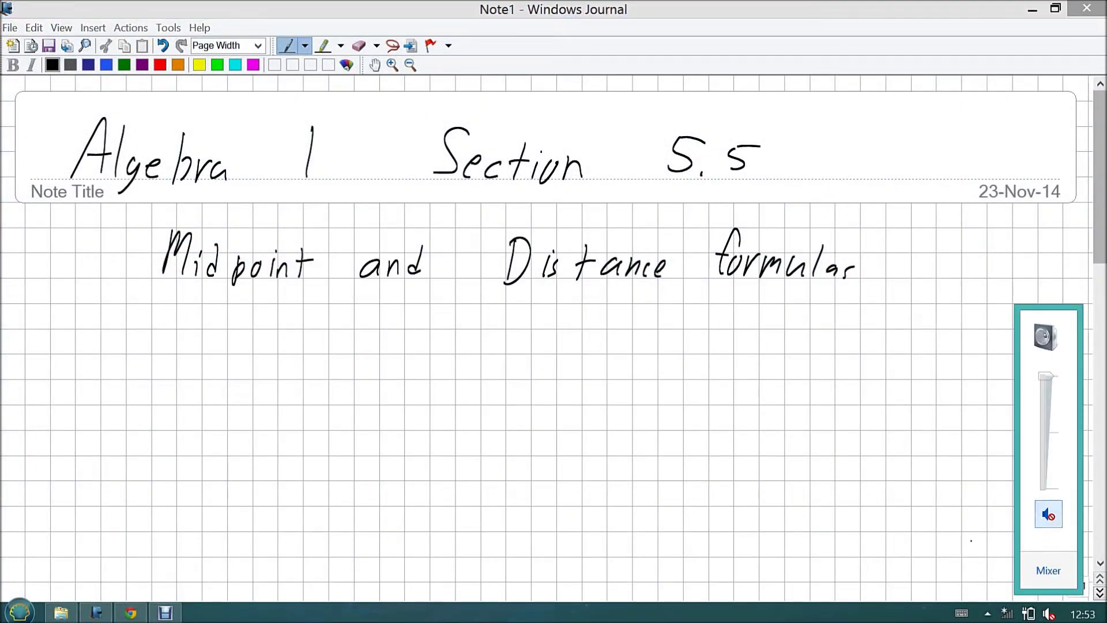
pyautogui.click(971, 541)
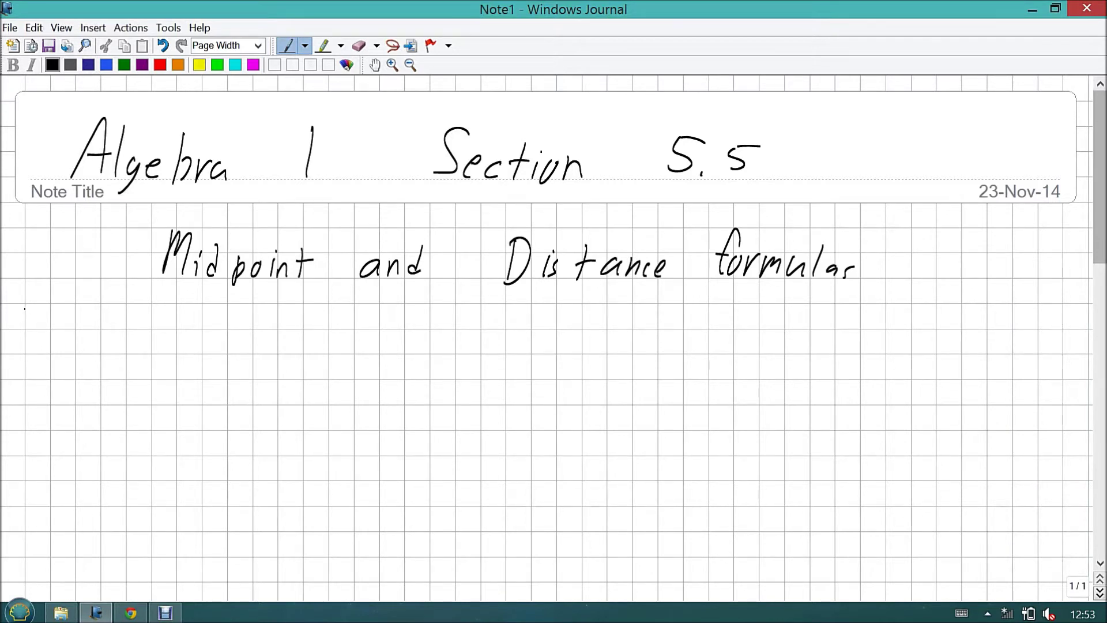
pyautogui.moveTo(12, 302); pyautogui.dragTo(1092, 299)
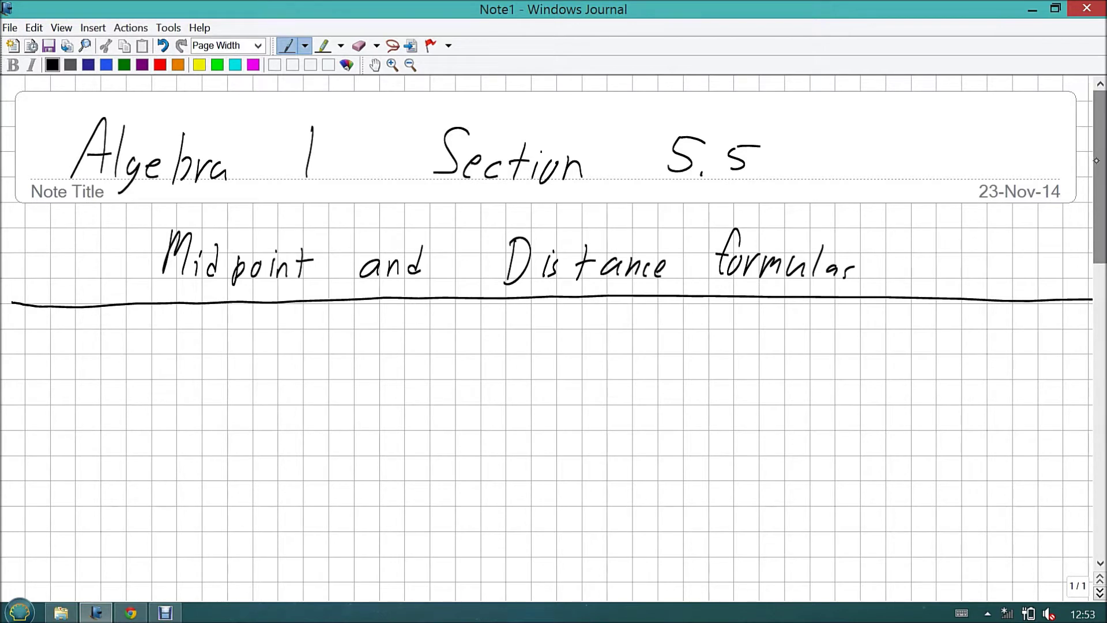
pyautogui.moveTo(1098, 166); pyautogui.dragTo(1100, 217)
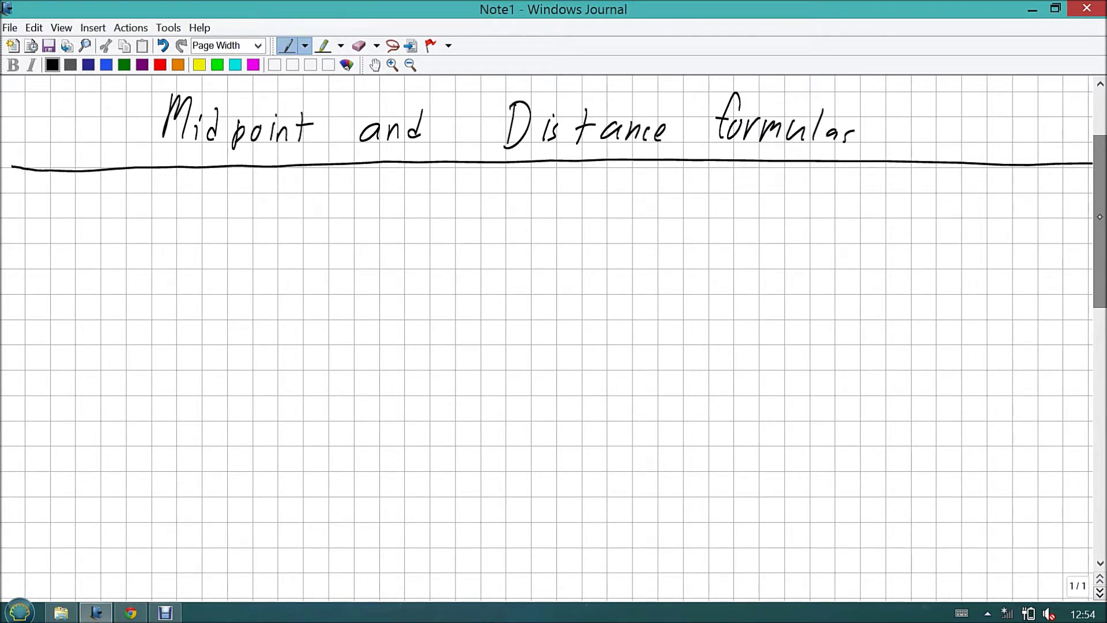
# Handwrite the label 'Midpoint:' and underline it
pyautogui.moveTo(62, 248)
pyautogui.mouseDown()
pyautogui.moveTo(72, 210)
pyautogui.moveTo(87, 242)
pyautogui.mouseUp()
pyautogui.moveTo(92, 231)
pyautogui.mouseDown()
pyautogui.moveTo(94, 243)
pyautogui.moveTo(117, 243)
pyautogui.moveTo(109, 247)
pyautogui.mouseUp()
pyautogui.click(113, 235)
pyautogui.moveTo(130, 227)
pyautogui.mouseDown()
pyautogui.moveTo(130, 258)
pyautogui.moveTo(140, 241)
pyautogui.mouseUp()
pyautogui.moveTo(147, 233)
pyautogui.mouseDown()
pyautogui.moveTo(142, 245)
pyautogui.moveTo(187, 242)
pyautogui.mouseUp()
pyautogui.click(184, 220)
pyautogui.moveTo(178, 230); pyautogui.dragTo(192, 228)
pyautogui.moveTo(52, 252); pyautogui.dragTo(202, 255)
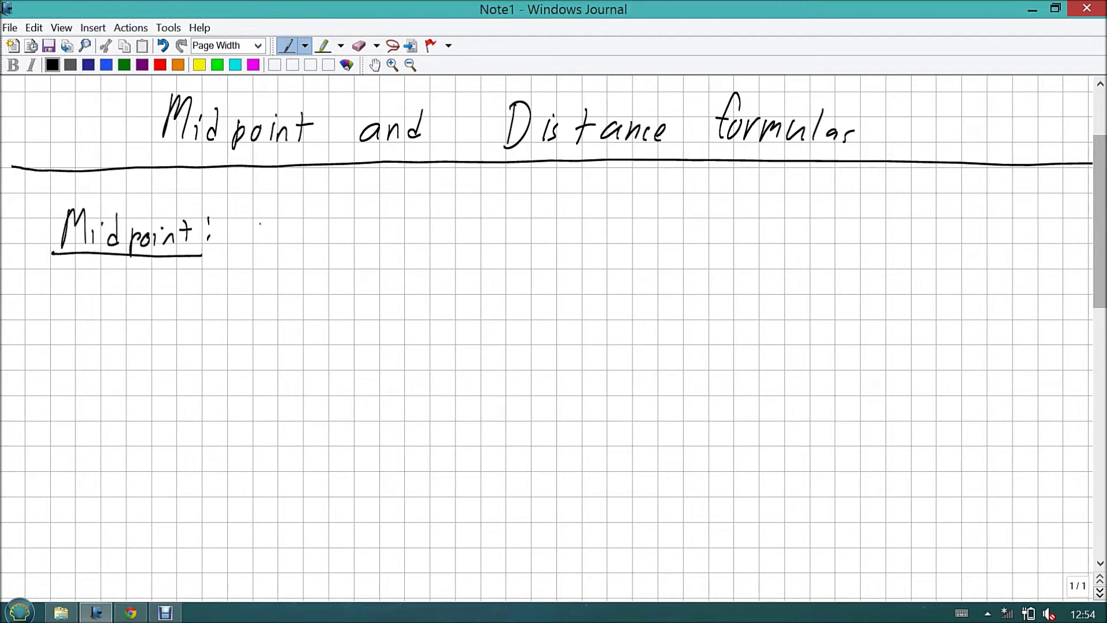
# Write 'the point on a line Segment that' after the label
pyautogui.moveTo(257, 210)
pyautogui.mouseDown()
pyautogui.moveTo(254, 247)
pyautogui.moveTo(273, 227)
pyautogui.mouseUp()
pyautogui.moveTo(284, 209)
pyautogui.mouseDown()
pyautogui.moveTo(281, 246)
pyautogui.moveTo(291, 246)
pyautogui.mouseUp()
pyautogui.moveTo(304, 238)
pyautogui.mouseDown()
pyautogui.moveTo(356, 257)
pyautogui.moveTo(359, 241)
pyautogui.mouseUp()
pyautogui.moveTo(376, 229)
pyautogui.mouseDown()
pyautogui.moveTo(382, 245)
pyautogui.moveTo(401, 245)
pyautogui.mouseUp()
pyautogui.moveTo(414, 220)
pyautogui.mouseDown()
pyautogui.moveTo(412, 243)
pyautogui.moveTo(422, 229)
pyautogui.mouseUp()
pyautogui.moveTo(72, 301); pyautogui.dragTo(71, 302)
pyautogui.moveTo(83, 302)
pyautogui.mouseDown()
pyautogui.moveTo(83, 321)
pyautogui.moveTo(95, 322)
pyautogui.mouseUp()
pyautogui.moveTo(126, 305); pyautogui.dragTo(126, 320)
pyautogui.moveTo(167, 288); pyautogui.dragTo(163, 321)
pyautogui.moveTo(173, 306)
pyautogui.mouseDown()
pyautogui.moveTo(173, 321)
pyautogui.moveTo(202, 318)
pyautogui.mouseUp()
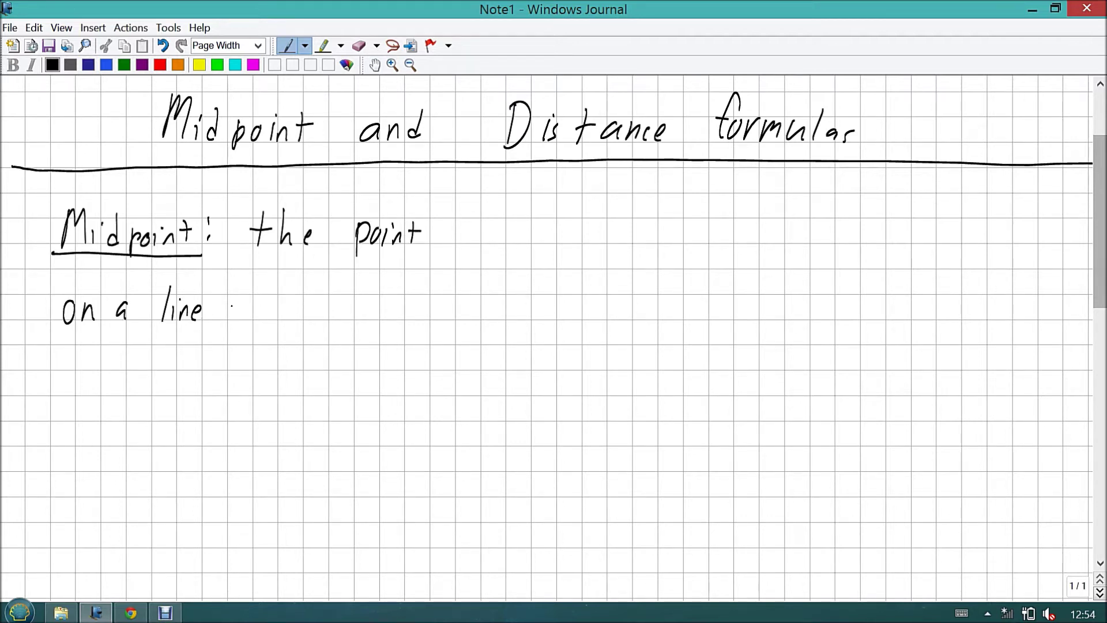
pyautogui.moveTo(259, 296); pyautogui.dragTo(236, 317)
pyautogui.moveTo(255, 309); pyautogui.dragTo(258, 316)
pyautogui.moveTo(276, 308)
pyautogui.mouseDown()
pyautogui.moveTo(258, 327)
pyautogui.moveTo(317, 316)
pyautogui.mouseUp()
pyautogui.moveTo(318, 311); pyautogui.dragTo(339, 318)
pyautogui.moveTo(332, 306)
pyautogui.mouseDown()
pyautogui.moveTo(354, 295)
pyautogui.moveTo(380, 316)
pyautogui.moveTo(397, 299)
pyautogui.mouseUp()
pyautogui.moveTo(396, 289)
pyautogui.mouseDown()
pyautogui.moveTo(406, 318)
pyautogui.moveTo(427, 318)
pyautogui.mouseUp()
pyautogui.moveTo(427, 305); pyautogui.dragTo(438, 301)
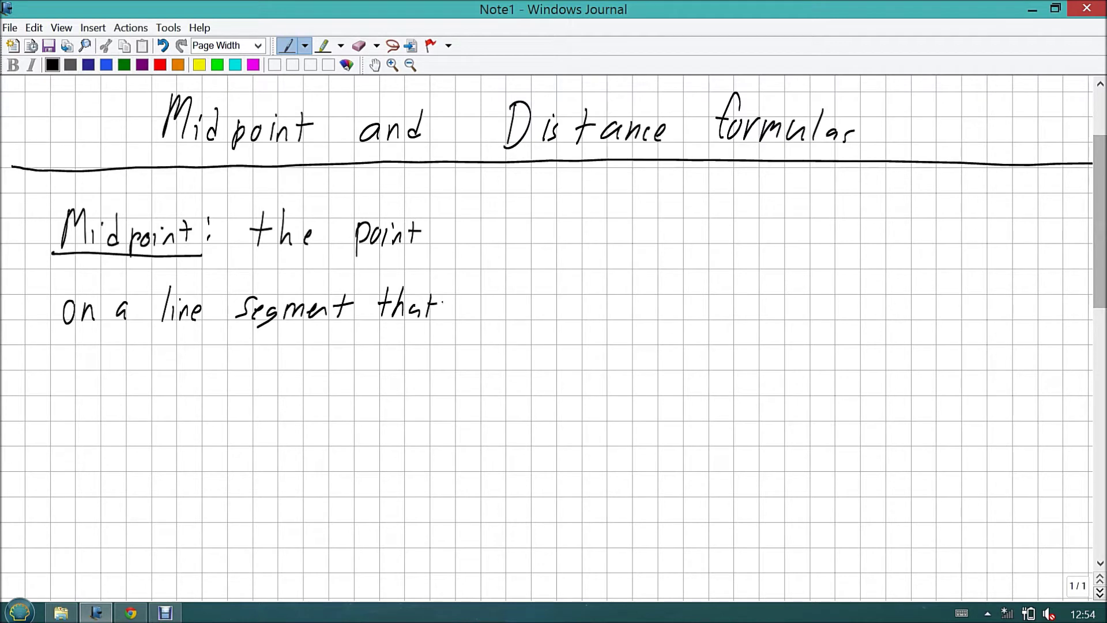
# Continue the definition with 'turns the line segment' on the next line
pyautogui.moveTo(65, 335); pyautogui.dragTo(61, 369)
pyautogui.moveTo(57, 348)
pyautogui.mouseDown()
pyautogui.moveTo(73, 345)
pyautogui.moveTo(88, 371)
pyautogui.mouseUp()
pyautogui.moveTo(94, 369)
pyautogui.mouseDown()
pyautogui.moveTo(105, 354)
pyautogui.moveTo(126, 370)
pyautogui.mouseUp()
pyautogui.click(136, 357)
pyautogui.click(137, 368)
pyautogui.moveTo(169, 339); pyautogui.dragTo(165, 371)
pyautogui.moveTo(162, 354); pyautogui.dragTo(204, 369)
pyautogui.moveTo(242, 336); pyautogui.dragTo(235, 371)
pyautogui.moveTo(247, 356)
pyautogui.mouseDown()
pyautogui.moveTo(258, 372)
pyautogui.moveTo(331, 364)
pyautogui.moveTo(326, 374)
pyautogui.moveTo(358, 359)
pyautogui.moveTo(369, 369)
pyautogui.mouseUp()
pyautogui.moveTo(372, 364); pyautogui.dragTo(391, 365)
pyautogui.moveTo(403, 351)
pyautogui.mouseDown()
pyautogui.moveTo(399, 367)
pyautogui.moveTo(414, 356)
pyautogui.mouseUp()
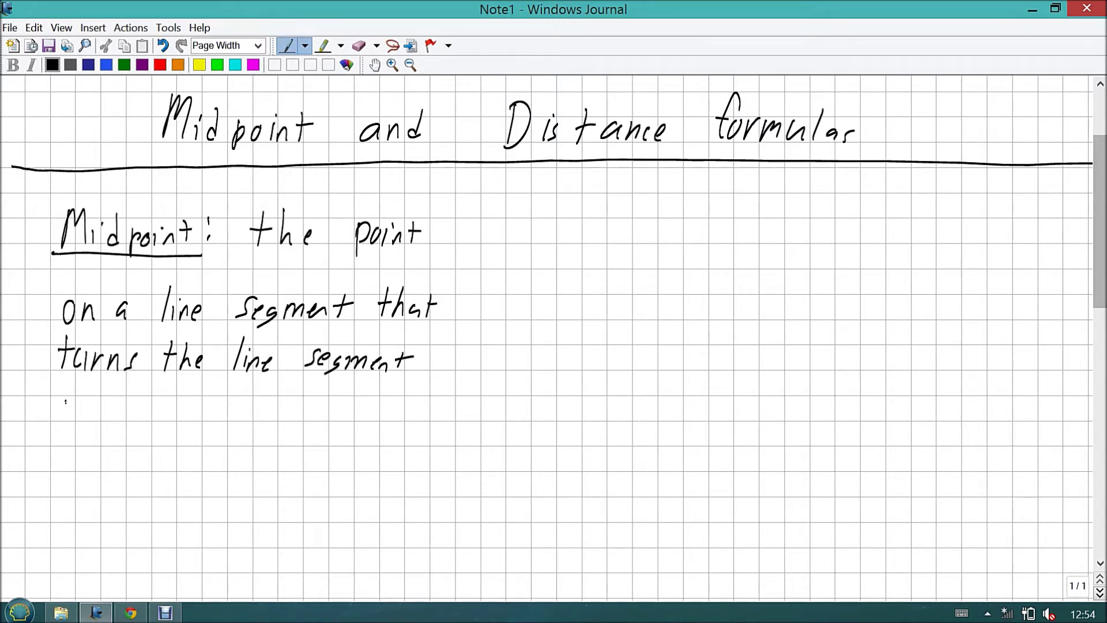
# Finish the definition with 'into two equal line Segments'
pyautogui.moveTo(64, 403); pyautogui.dragTo(62, 417)
pyautogui.moveTo(73, 405); pyautogui.dragTo(86, 416)
pyautogui.moveTo(103, 385)
pyautogui.mouseDown()
pyautogui.moveTo(99, 417)
pyautogui.moveTo(109, 395)
pyautogui.mouseUp()
pyautogui.moveTo(120, 404); pyautogui.dragTo(170, 416)
pyautogui.moveTo(165, 402); pyautogui.dragTo(200, 404)
pyautogui.moveTo(201, 402)
pyautogui.mouseDown()
pyautogui.moveTo(209, 417)
pyautogui.moveTo(216, 403)
pyautogui.moveTo(266, 419)
pyautogui.mouseUp()
pyautogui.moveTo(285, 404)
pyautogui.mouseDown()
pyautogui.moveTo(280, 429)
pyautogui.moveTo(302, 420)
pyautogui.mouseUp()
pyautogui.click(293, 406)
pyautogui.moveTo(315, 408)
pyautogui.mouseDown()
pyautogui.moveTo(320, 419)
pyautogui.moveTo(355, 401)
pyautogui.moveTo(345, 421)
pyautogui.mouseUp()
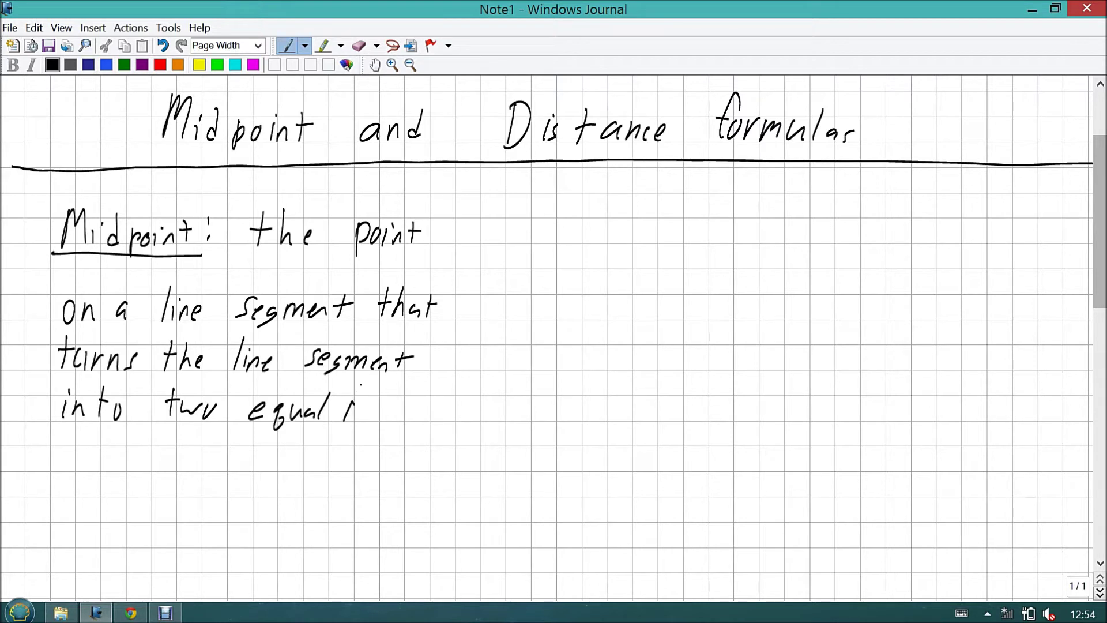
pyautogui.moveTo(362, 384); pyautogui.dragTo(345, 421)
pyautogui.moveTo(359, 404)
pyautogui.mouseDown()
pyautogui.moveTo(362, 420)
pyautogui.moveTo(392, 419)
pyautogui.mouseUp()
pyautogui.moveTo(78, 437)
pyautogui.mouseDown()
pyautogui.moveTo(62, 464)
pyautogui.moveTo(100, 450)
pyautogui.mouseUp()
pyautogui.moveTo(113, 448)
pyautogui.mouseDown()
pyautogui.moveTo(91, 474)
pyautogui.moveTo(169, 467)
pyautogui.mouseUp()
pyautogui.moveTo(174, 447); pyautogui.dragTo(182, 470)
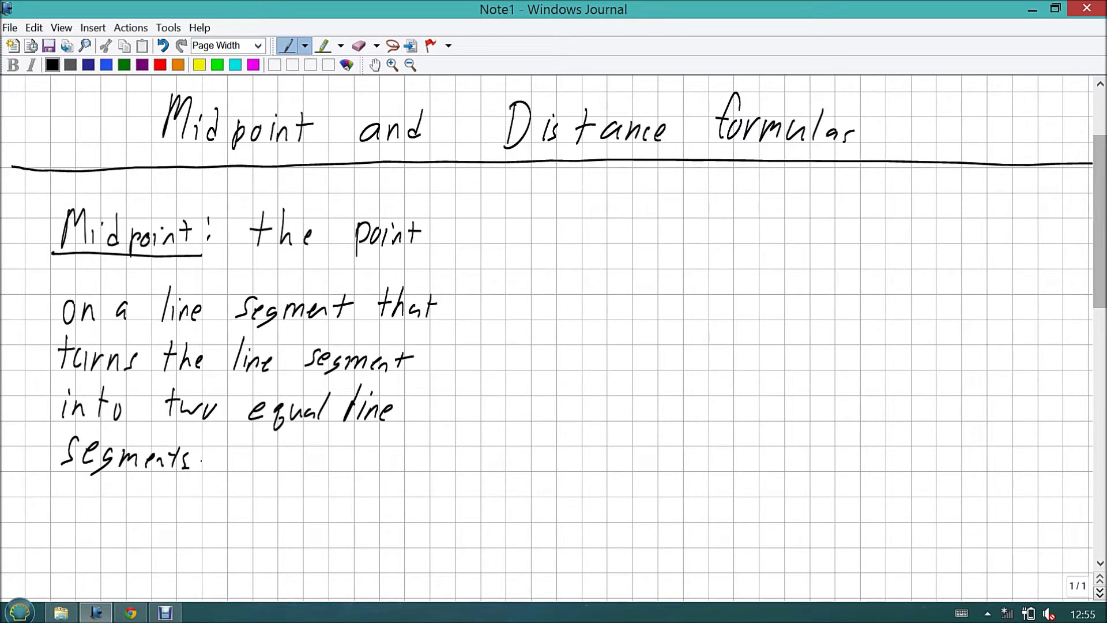
# Draw a vertical page divider and segment AB with endpoints labelled A and B
pyautogui.moveTo(558, 166); pyautogui.dragTo(574, 599)
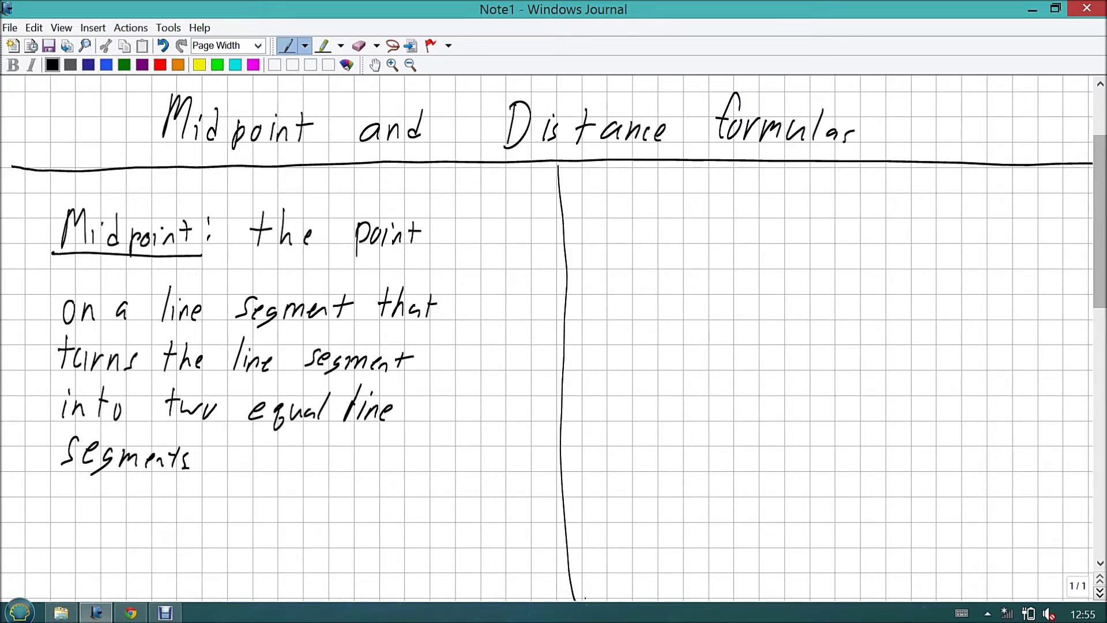
pyautogui.moveTo(646, 241); pyautogui.dragTo(890, 241)
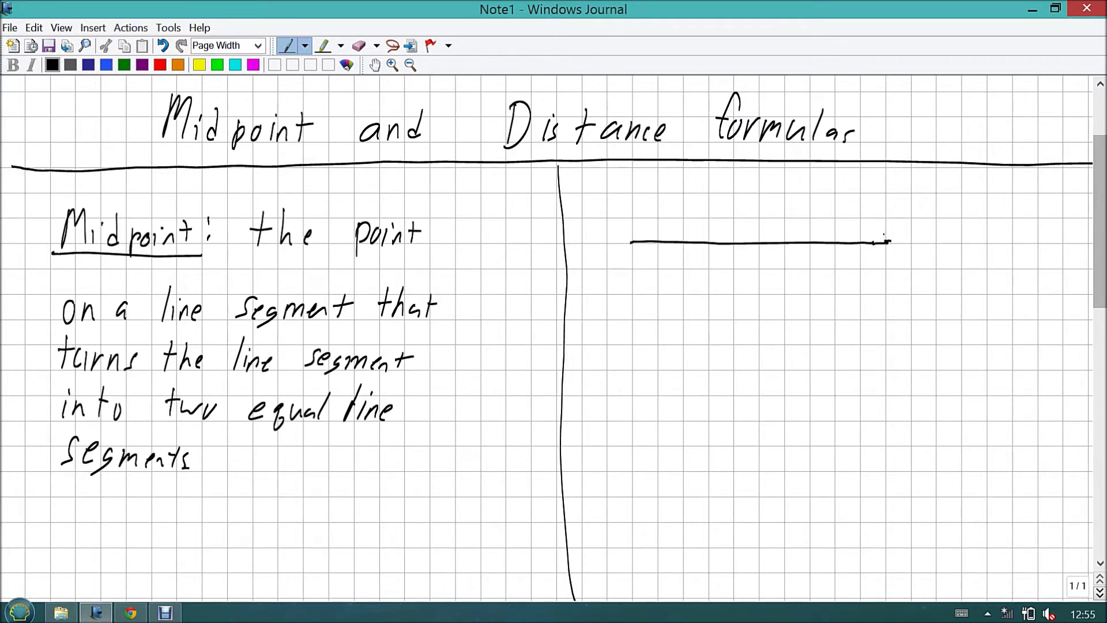
pyautogui.moveTo(633, 240)
pyautogui.mouseDown()
pyautogui.moveTo(624, 245)
pyautogui.moveTo(634, 241)
pyautogui.mouseUp()
pyautogui.moveTo(609, 288)
pyautogui.mouseDown()
pyautogui.moveTo(619, 265)
pyautogui.moveTo(628, 290)
pyautogui.mouseUp()
pyautogui.moveTo(611, 278); pyautogui.dragTo(625, 277)
pyautogui.moveTo(889, 258); pyautogui.dragTo(892, 292)
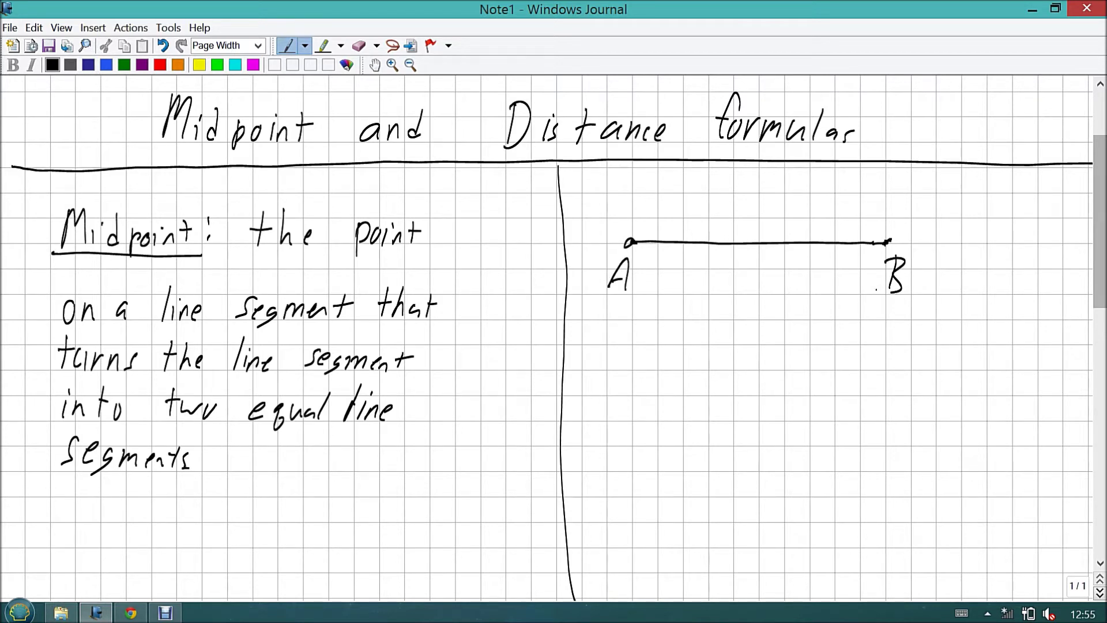
# In red ink, sketch and erase trial marks, then draw a span line above AB
pyautogui.click(159, 65)
pyautogui.moveTo(684, 241); pyautogui.dragTo(692, 283)
pyautogui.moveTo(615, 386)
pyautogui.mouseDown()
pyautogui.moveTo(674, 339)
pyautogui.moveTo(691, 347)
pyautogui.moveTo(718, 418)
pyautogui.mouseUp()
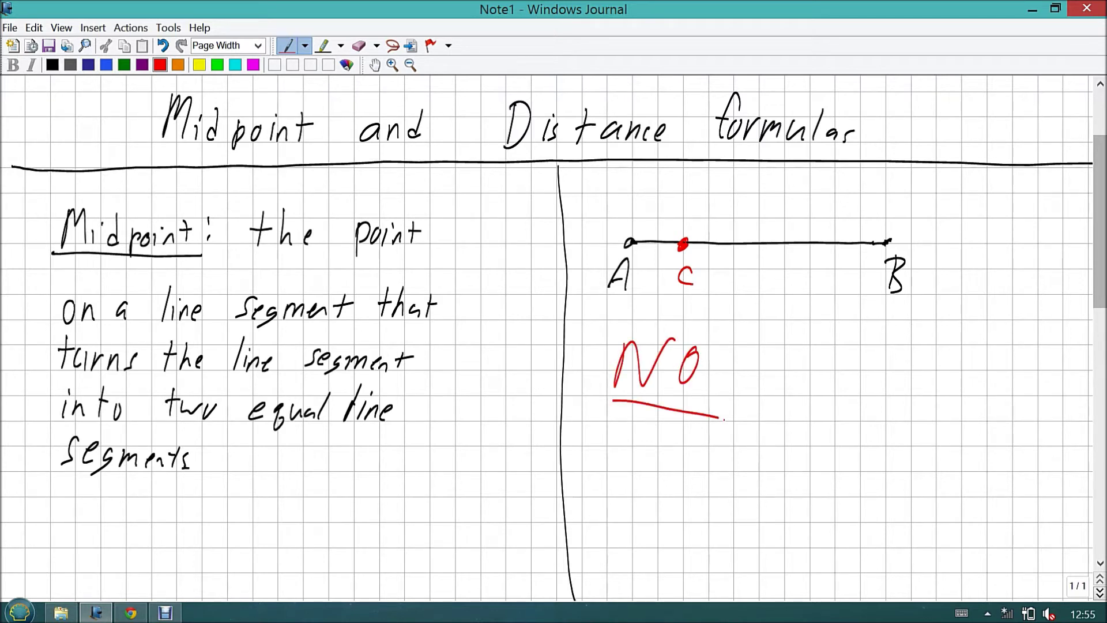
pyautogui.moveTo(648, 292)
pyautogui.mouseDown()
pyautogui.moveTo(649, 314)
pyautogui.moveTo(659, 275)
pyautogui.mouseUp()
pyautogui.moveTo(819, 292)
pyautogui.mouseDown()
pyautogui.moveTo(813, 342)
pyautogui.moveTo(831, 281)
pyautogui.mouseUp()
pyautogui.moveTo(654, 276)
pyautogui.mouseDown()
pyautogui.moveTo(707, 325)
pyautogui.moveTo(797, 312)
pyautogui.moveTo(651, 391)
pyautogui.moveTo(700, 439)
pyautogui.mouseUp()
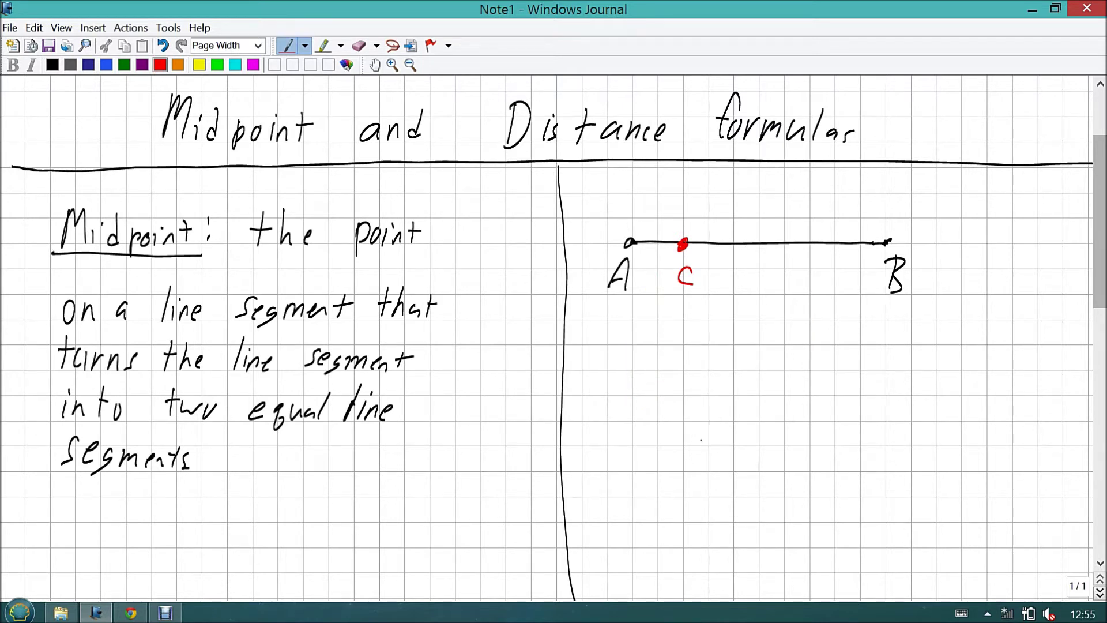
pyautogui.moveTo(685, 270)
pyautogui.mouseDown()
pyautogui.moveTo(686, 253)
pyautogui.moveTo(704, 305)
pyautogui.mouseUp()
pyautogui.moveTo(635, 206)
pyautogui.mouseDown()
pyautogui.moveTo(635, 227)
pyautogui.moveTo(882, 215)
pyautogui.mouseUp()
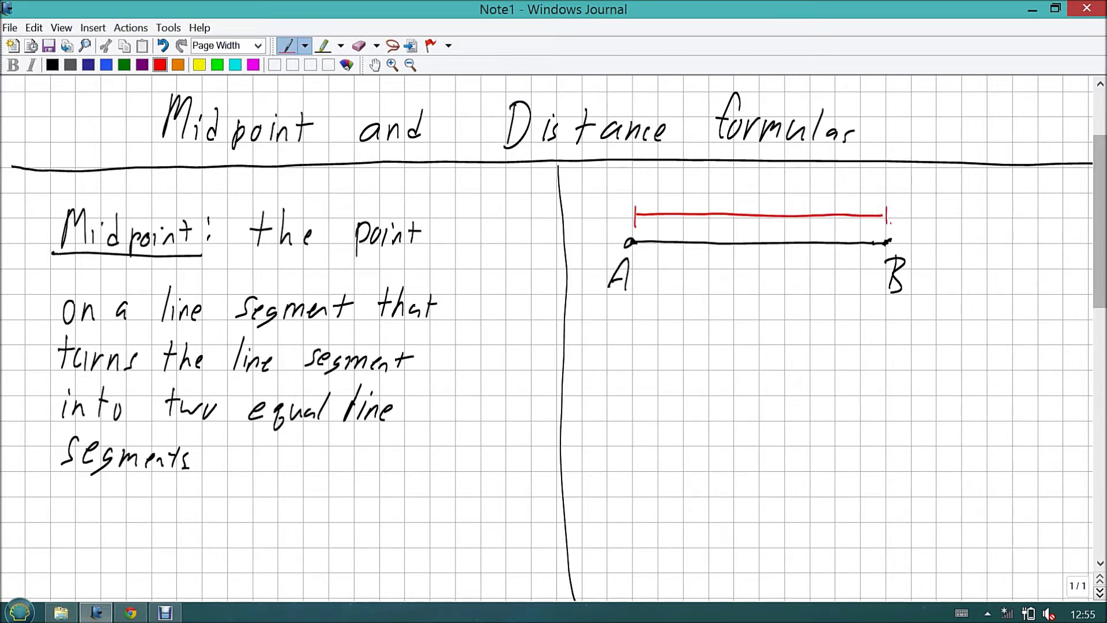
# Write 'Distance!' in red below A and underline it
pyautogui.moveTo(606, 331); pyautogui.dragTo(607, 369)
pyautogui.moveTo(607, 332)
pyautogui.mouseDown()
pyautogui.moveTo(619, 334)
pyautogui.moveTo(609, 368)
pyautogui.moveTo(631, 370)
pyautogui.mouseUp()
pyautogui.moveTo(650, 349)
pyautogui.mouseDown()
pyautogui.moveTo(639, 371)
pyautogui.moveTo(665, 371)
pyautogui.mouseUp()
pyautogui.moveTo(658, 356)
pyautogui.mouseDown()
pyautogui.moveTo(687, 373)
pyautogui.moveTo(719, 370)
pyautogui.mouseUp()
pyautogui.moveTo(725, 362); pyautogui.dragTo(740, 365)
pyautogui.moveTo(601, 379); pyautogui.dragTo(742, 380)
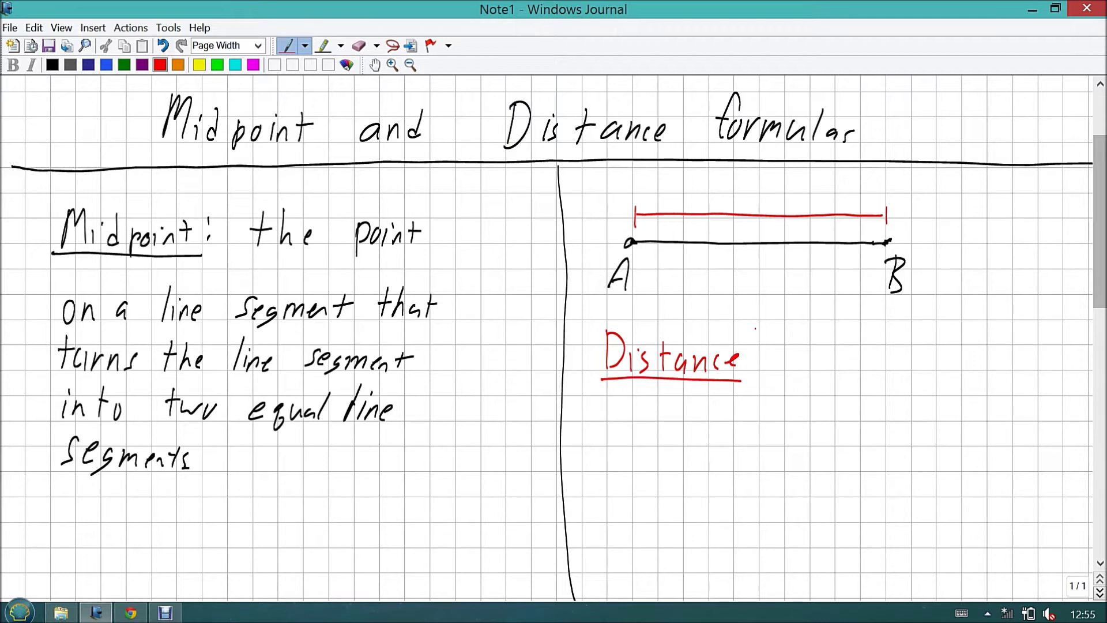
pyautogui.moveTo(756, 327); pyautogui.dragTo(752, 355)
pyautogui.click(749, 369)
# Write '½(10) units' in red beside Distance
pyautogui.moveTo(831, 339); pyautogui.dragTo(827, 371)
pyautogui.moveTo(853, 345)
pyautogui.mouseDown()
pyautogui.moveTo(843, 355)
pyautogui.moveTo(854, 346)
pyautogui.mouseUp()
pyautogui.moveTo(888, 351)
pyautogui.mouseDown()
pyautogui.moveTo(881, 364)
pyautogui.moveTo(891, 368)
pyautogui.mouseUp()
pyautogui.moveTo(897, 350)
pyautogui.mouseDown()
pyautogui.moveTo(899, 372)
pyautogui.moveTo(925, 371)
pyautogui.mouseUp()
pyautogui.moveTo(939, 344)
pyautogui.mouseDown()
pyautogui.moveTo(939, 369)
pyautogui.moveTo(944, 354)
pyautogui.mouseUp()
pyautogui.moveTo(954, 356); pyautogui.dragTo(946, 367)
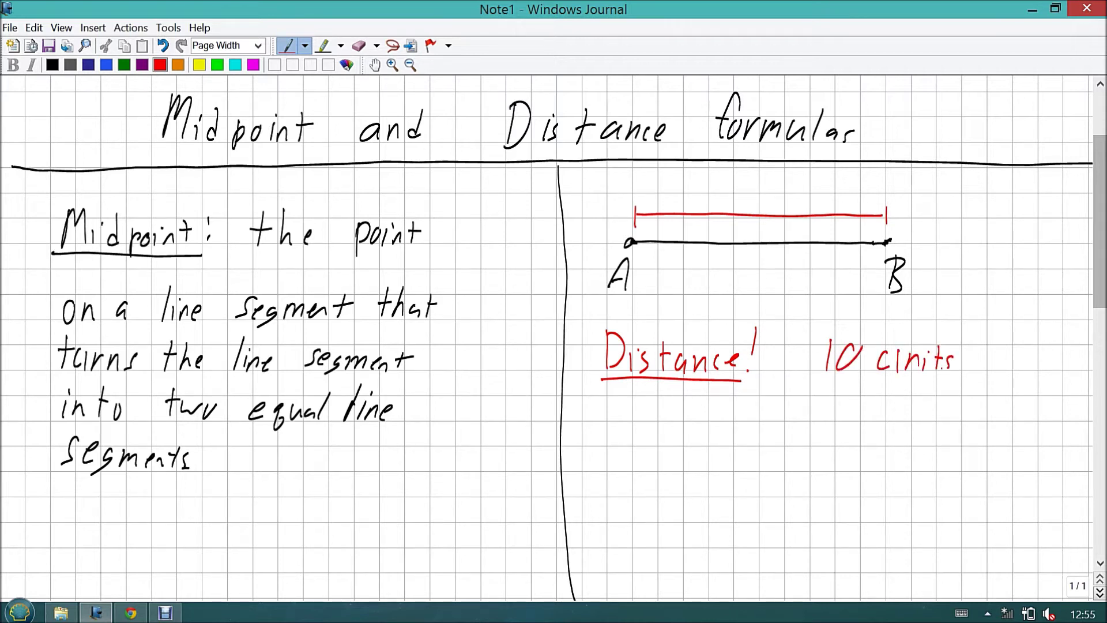
pyautogui.moveTo(822, 329); pyautogui.dragTo(819, 383)
pyautogui.moveTo(863, 335); pyautogui.dragTo(863, 385)
pyautogui.moveTo(799, 333); pyautogui.dragTo(798, 357)
pyautogui.moveTo(776, 360)
pyautogui.mouseDown()
pyautogui.moveTo(804, 358)
pyautogui.moveTo(799, 387)
pyautogui.moveTo(822, 433)
pyautogui.mouseUp()
# Write '5 units' in red underneath the ½(10) units
pyautogui.moveTo(820, 407)
pyautogui.mouseDown()
pyautogui.moveTo(847, 406)
pyautogui.moveTo(873, 442)
pyautogui.mouseUp()
pyautogui.moveTo(877, 430); pyautogui.dragTo(891, 439)
pyautogui.moveTo(899, 417); pyautogui.dragTo(906, 441)
pyautogui.moveTo(903, 427); pyautogui.dragTo(920, 429)
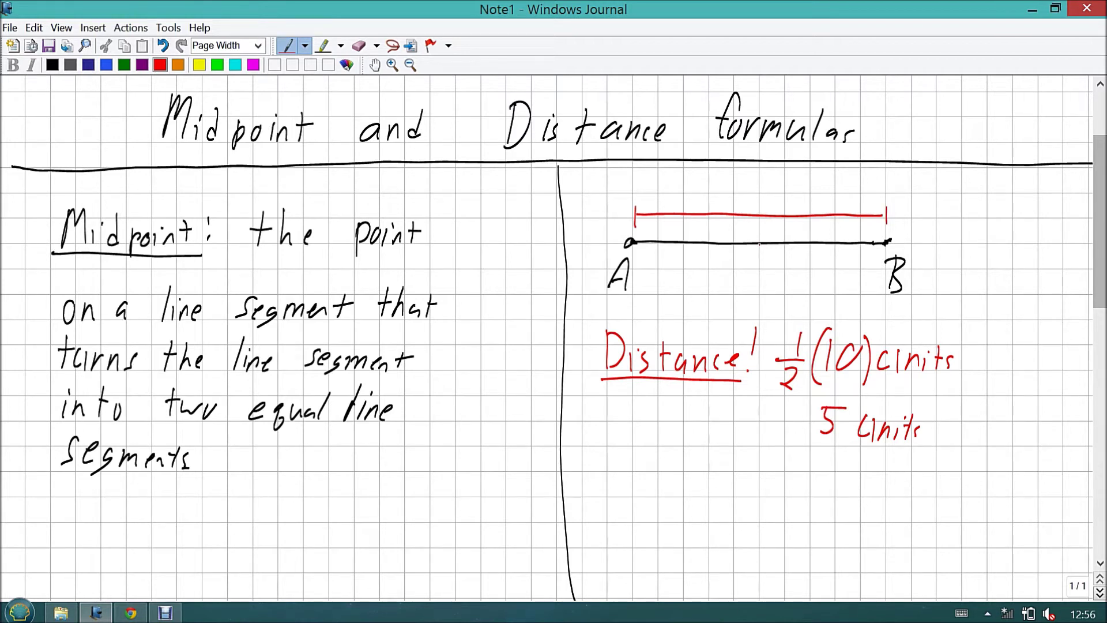
# Mark and label midpoint C on AB, then write 'C is the midpoint of AB'
pyautogui.moveTo(758, 241); pyautogui.dragTo(758, 243)
pyautogui.moveTo(763, 271); pyautogui.dragTo(764, 290)
pyautogui.moveTo(631, 469)
pyautogui.mouseDown()
pyautogui.moveTo(630, 499)
pyautogui.moveTo(693, 497)
pyautogui.mouseUp()
pyautogui.moveTo(685, 482); pyautogui.dragTo(770, 496)
pyautogui.moveTo(775, 483); pyautogui.dragTo(791, 510)
pyautogui.moveTo(793, 485); pyautogui.dragTo(839, 495)
pyautogui.moveTo(849, 474); pyautogui.dragTo(847, 495)
pyautogui.moveTo(841, 483)
pyautogui.mouseDown()
pyautogui.moveTo(909, 474)
pyautogui.moveTo(903, 496)
pyautogui.mouseUp()
pyautogui.moveTo(897, 483); pyautogui.dragTo(961, 491)
pyautogui.moveTo(962, 473)
pyautogui.mouseDown()
pyautogui.moveTo(973, 483)
pyautogui.moveTo(963, 491)
pyautogui.moveTo(975, 465)
pyautogui.mouseUp()
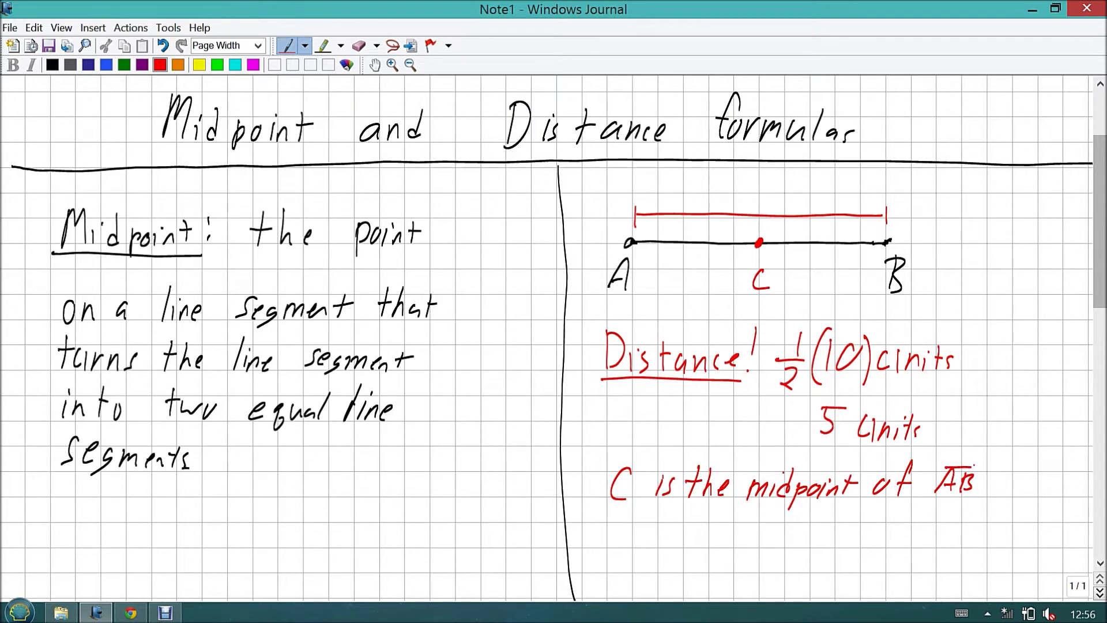
# Draw a horizontal divider across the page below the midpoint notes
pyautogui.scroll(-3, 553, 338)
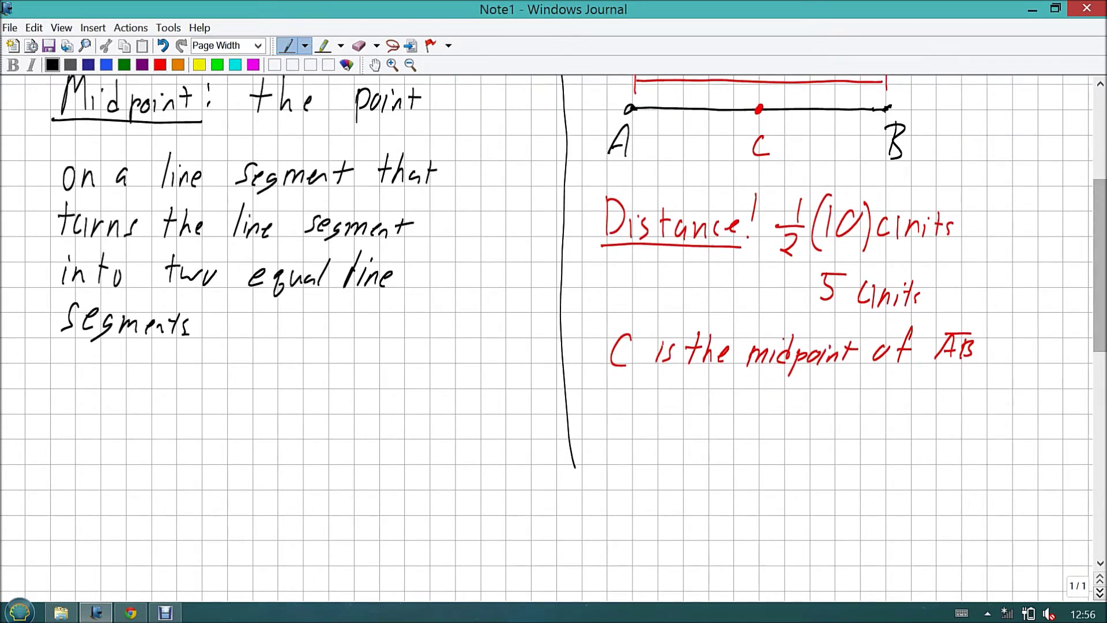
pyautogui.moveTo(12, 418); pyautogui.dragTo(1091, 411)
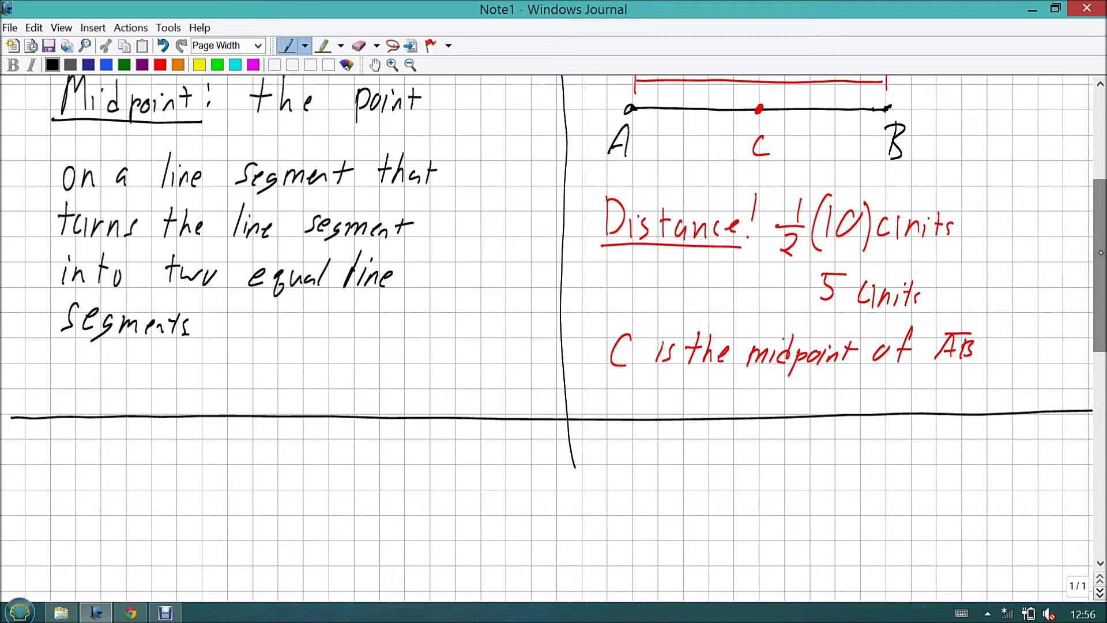
pyautogui.scroll(-5, 1099, 265)
pyautogui.scroll(-1, 1100, 358)
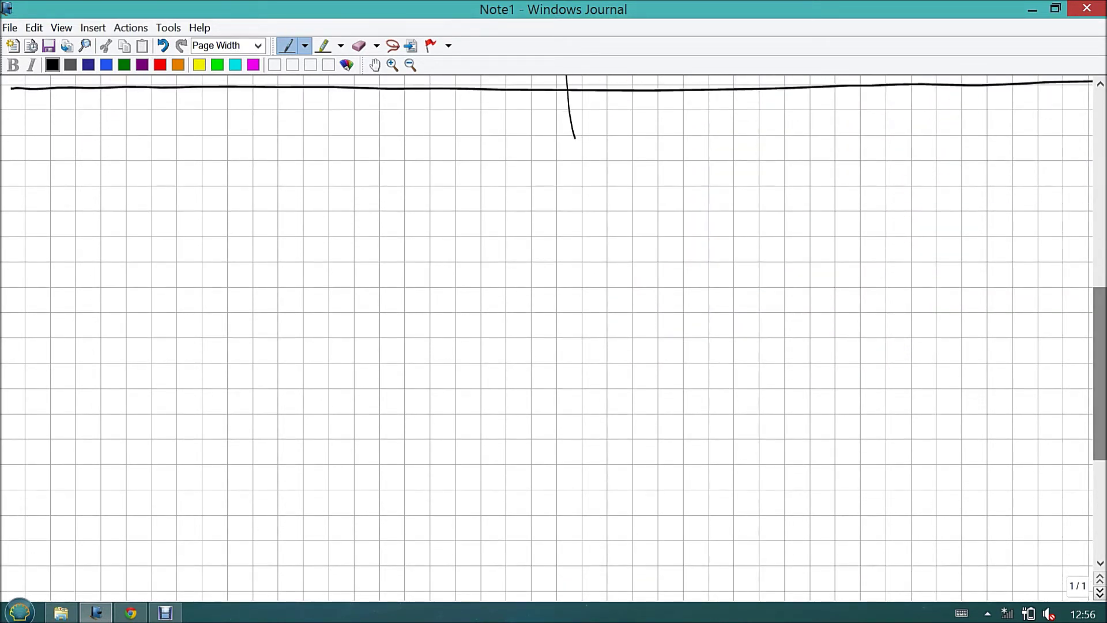
# Write the fraction (100 + 80)/2 followed by an equals sign
pyautogui.moveTo(75, 143); pyautogui.dragTo(73, 180)
pyautogui.moveTo(94, 151)
pyautogui.mouseDown()
pyautogui.moveTo(85, 173)
pyautogui.moveTo(95, 154)
pyautogui.mouseUp()
pyautogui.moveTo(114, 159); pyautogui.dragTo(113, 161)
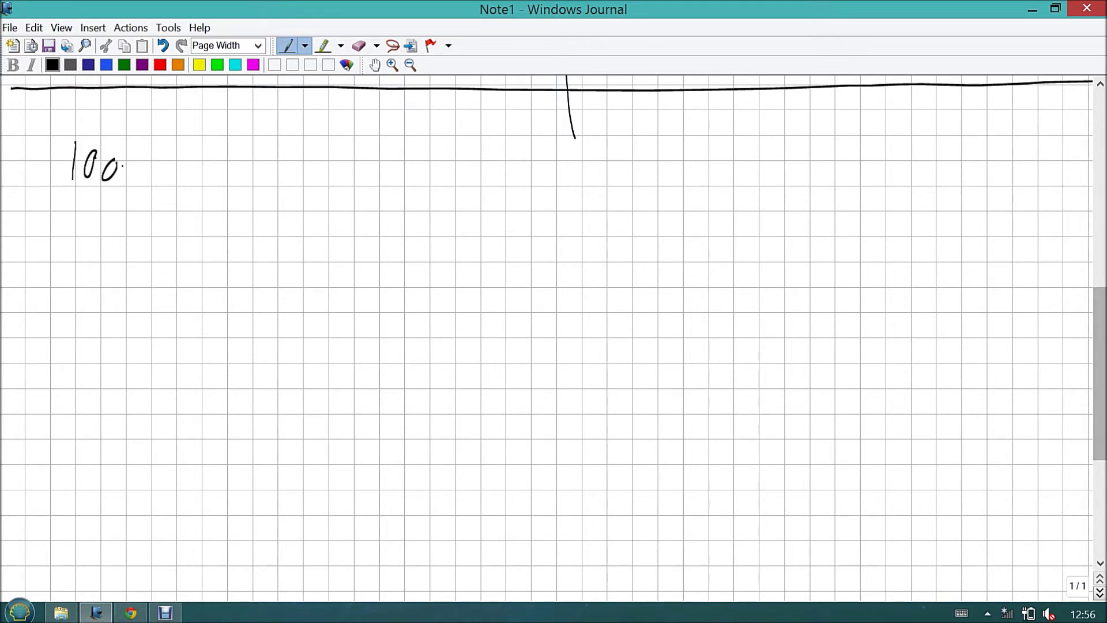
pyautogui.moveTo(242, 161); pyautogui.dragTo(267, 159)
pyautogui.moveTo(186, 155)
pyautogui.mouseDown()
pyautogui.moveTo(185, 182)
pyautogui.moveTo(199, 167)
pyautogui.mouseUp()
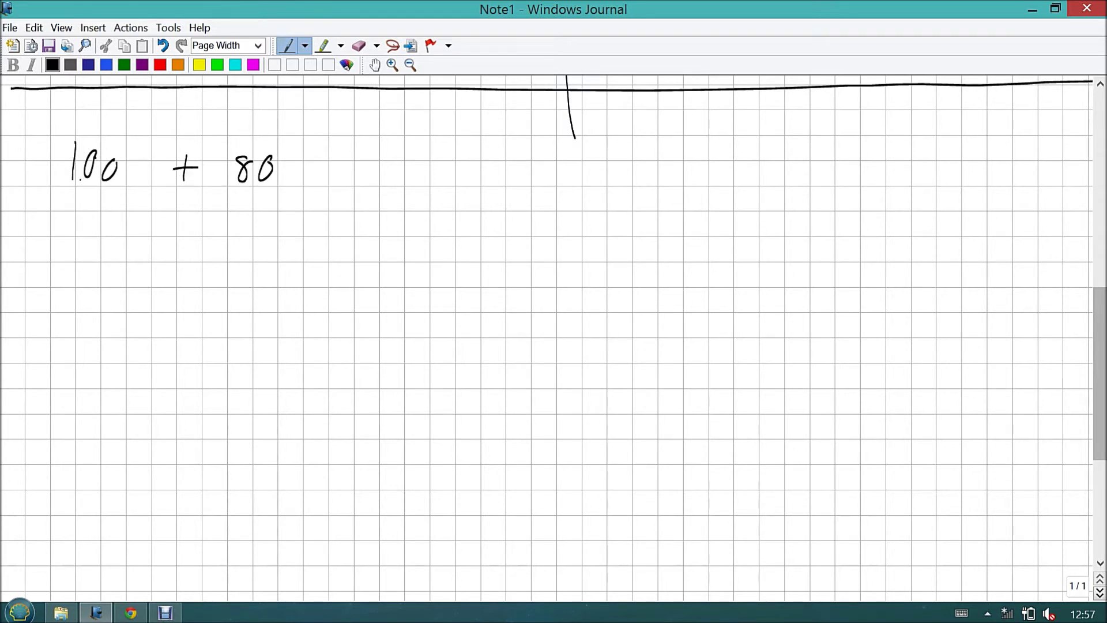
pyautogui.moveTo(53, 188); pyautogui.dragTo(301, 196)
pyautogui.moveTo(173, 215); pyautogui.dragTo(207, 230)
pyautogui.moveTo(325, 188); pyautogui.dragTo(341, 197)
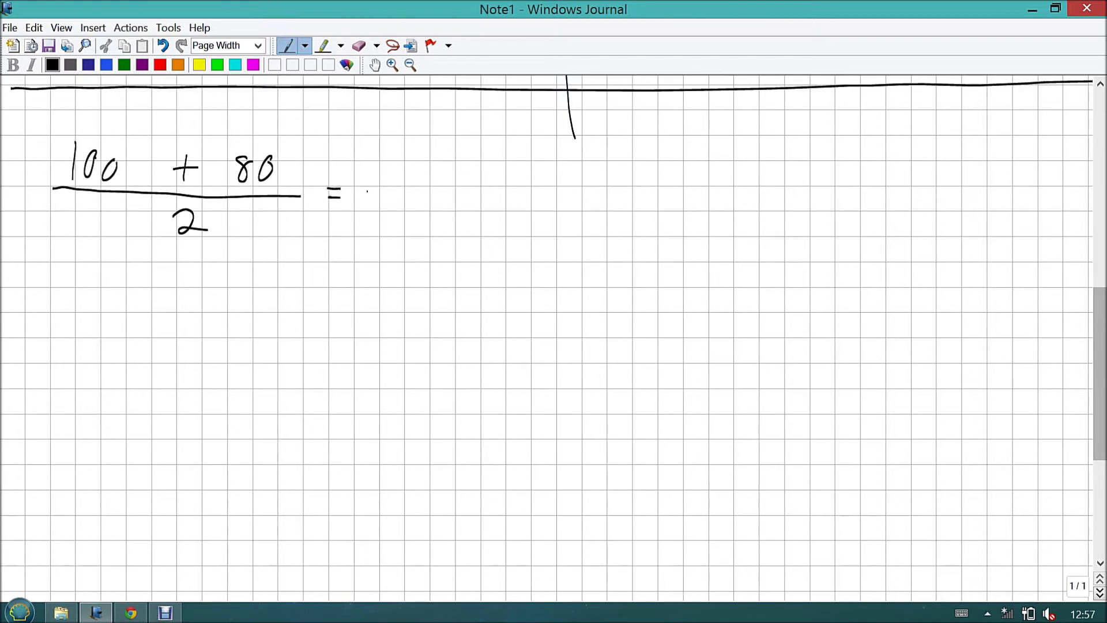
# Continue the working with 180/2 = 90
pyautogui.moveTo(428, 152); pyautogui.dragTo(423, 179)
pyautogui.moveTo(449, 158)
pyautogui.mouseDown()
pyautogui.moveTo(440, 172)
pyautogui.moveTo(449, 159)
pyautogui.mouseUp()
pyautogui.moveTo(466, 160)
pyautogui.mouseDown()
pyautogui.moveTo(458, 173)
pyautogui.moveTo(466, 159)
pyautogui.mouseUp()
pyautogui.moveTo(409, 187); pyautogui.dragTo(474, 185)
pyautogui.moveTo(433, 202)
pyautogui.mouseDown()
pyautogui.moveTo(455, 212)
pyautogui.moveTo(500, 185)
pyautogui.mouseUp()
pyautogui.moveTo(491, 192)
pyautogui.mouseDown()
pyautogui.moveTo(539, 187)
pyautogui.moveTo(535, 202)
pyautogui.mouseUp()
pyautogui.moveTo(558, 180); pyautogui.dragTo(564, 185)
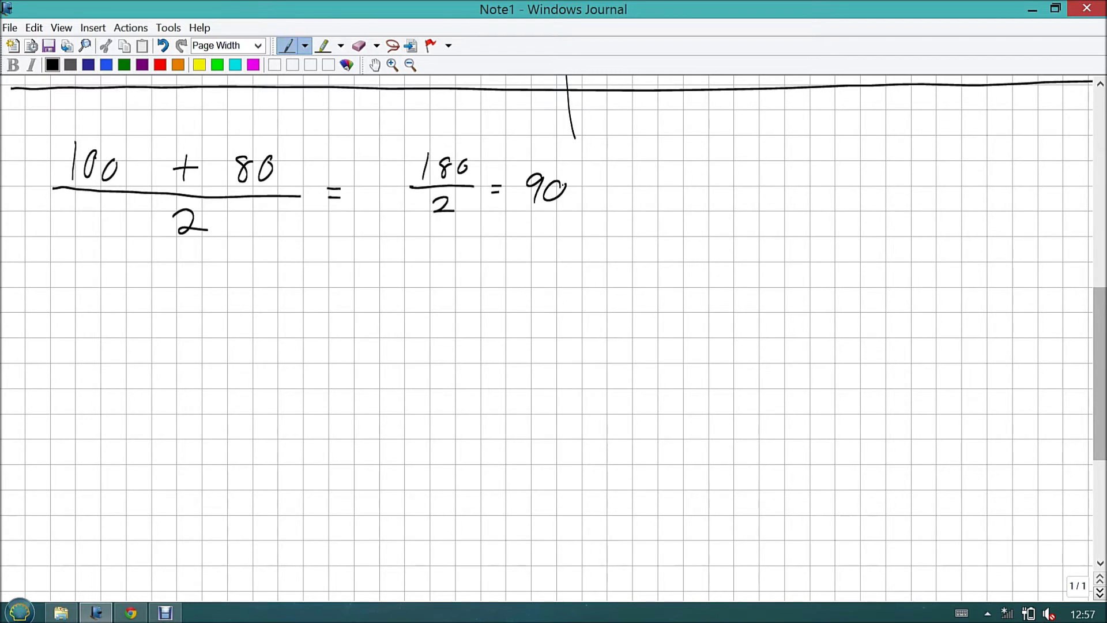
# Write 'Average' beneath the worked calculation
pyautogui.moveTo(151, 308)
pyautogui.mouseDown()
pyautogui.moveTo(166, 270)
pyautogui.moveTo(171, 308)
pyautogui.mouseUp()
pyautogui.moveTo(156, 295)
pyautogui.mouseDown()
pyautogui.moveTo(200, 284)
pyautogui.moveTo(211, 312)
pyautogui.moveTo(235, 294)
pyautogui.mouseUp()
pyautogui.moveTo(252, 295)
pyautogui.mouseDown()
pyautogui.moveTo(254, 321)
pyautogui.moveTo(291, 311)
pyautogui.moveTo(266, 327)
pyautogui.moveTo(250, 321)
pyautogui.mouseUp()
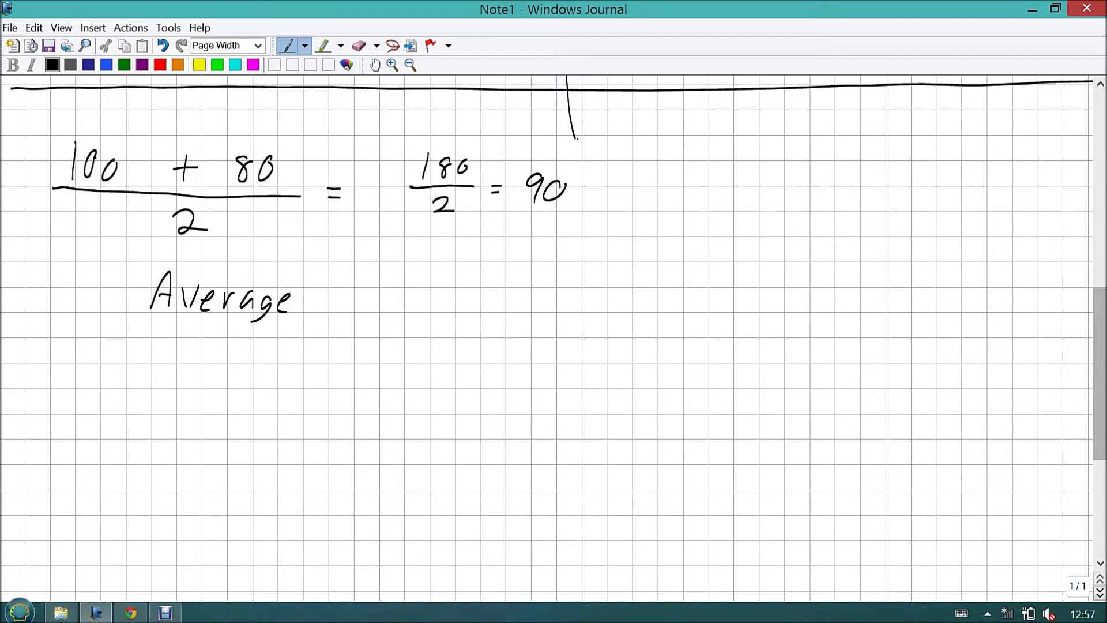
# Extend the vertical divider down the page and draw a horizontal line across it
pyautogui.moveTo(577, 138); pyautogui.dragTo(577, 597)
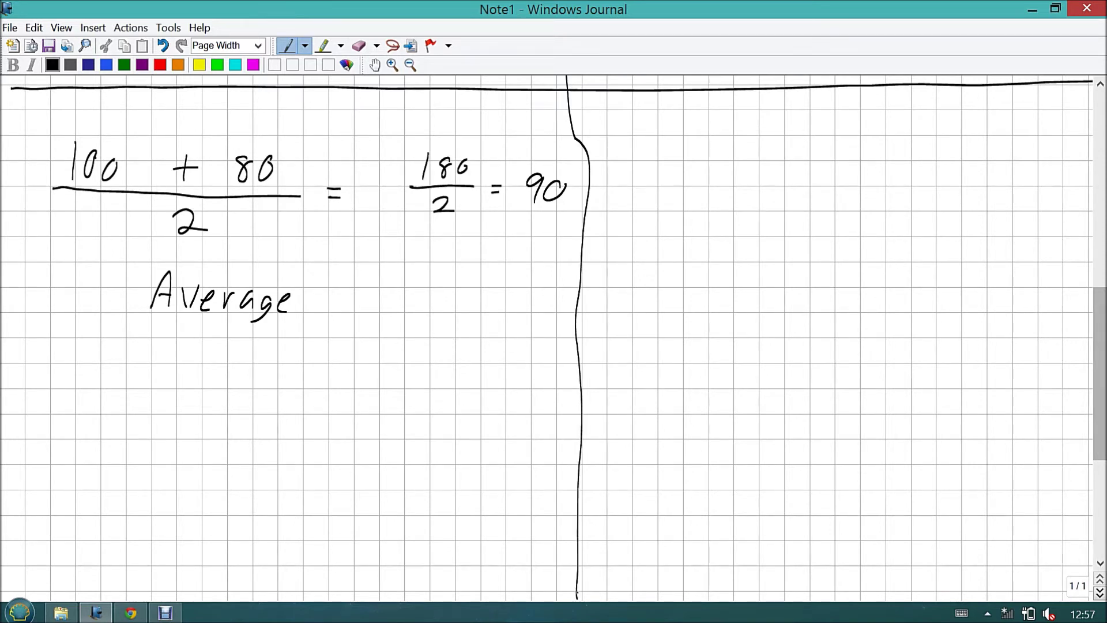
pyautogui.moveTo(23, 340); pyautogui.dragTo(1091, 333)
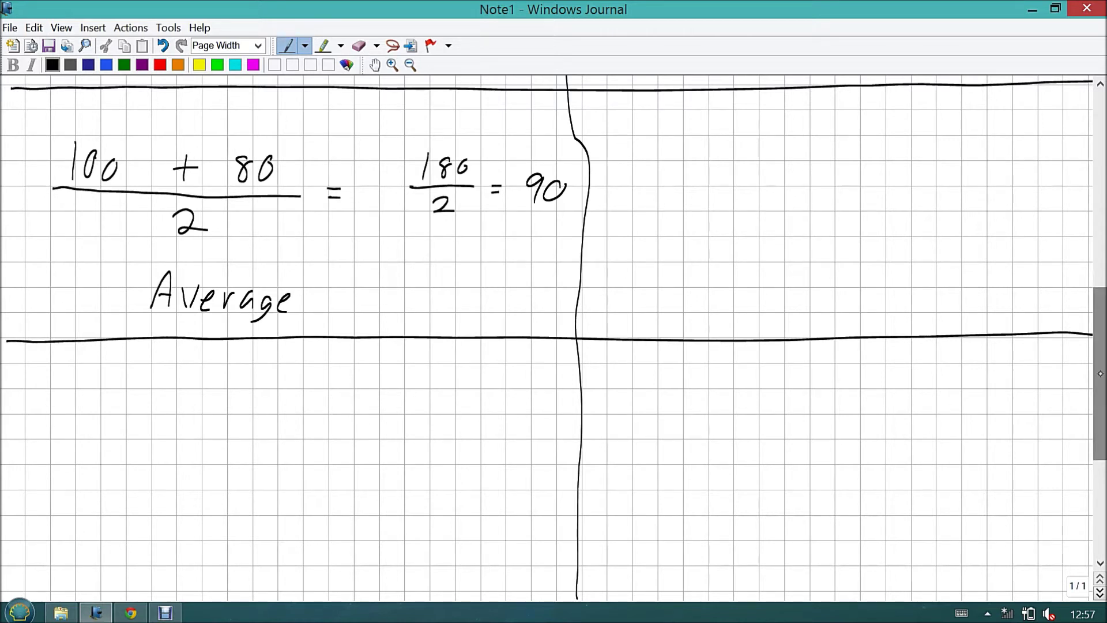
pyautogui.moveTo(1100, 372); pyautogui.dragTo(1101, 394)
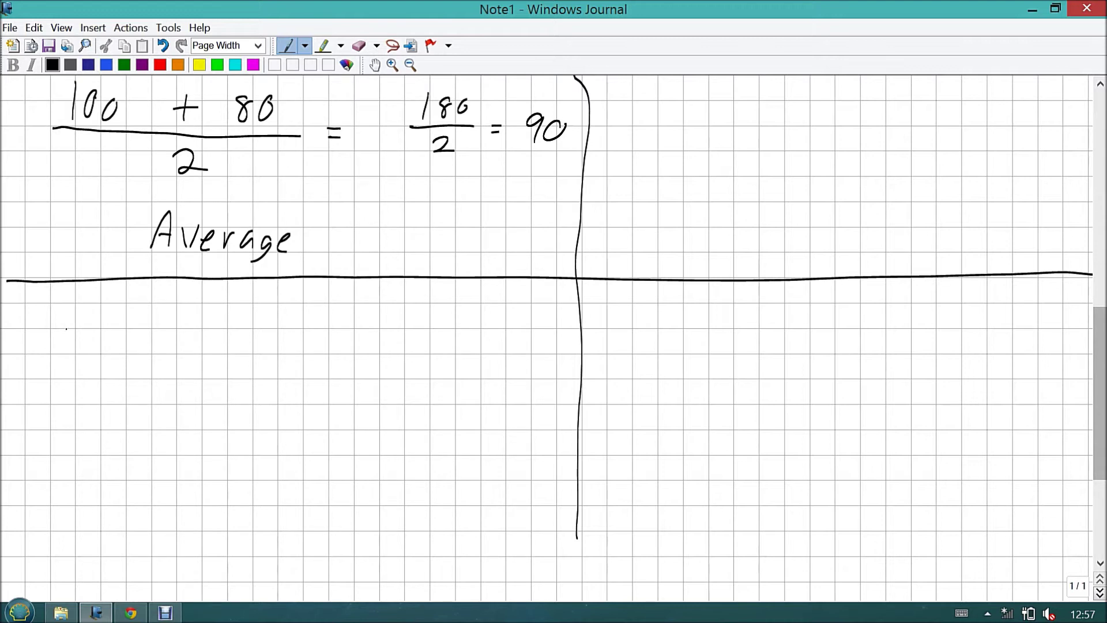
# Handwrite the midpoint formula ((x2 + x1)/2, (y2 + y1)/2) below the new line
pyautogui.moveTo(65, 316)
pyautogui.mouseDown()
pyautogui.moveTo(78, 346)
pyautogui.moveTo(65, 347)
pyautogui.moveTo(128, 345)
pyautogui.mouseUp()
pyautogui.moveTo(119, 336)
pyautogui.mouseDown()
pyautogui.moveTo(180, 344)
pyautogui.moveTo(164, 345)
pyautogui.mouseUp()
pyautogui.moveTo(194, 338); pyautogui.dragTo(194, 341)
pyautogui.moveTo(71, 358); pyautogui.dragTo(201, 355)
pyautogui.moveTo(126, 375); pyautogui.dragTo(155, 392)
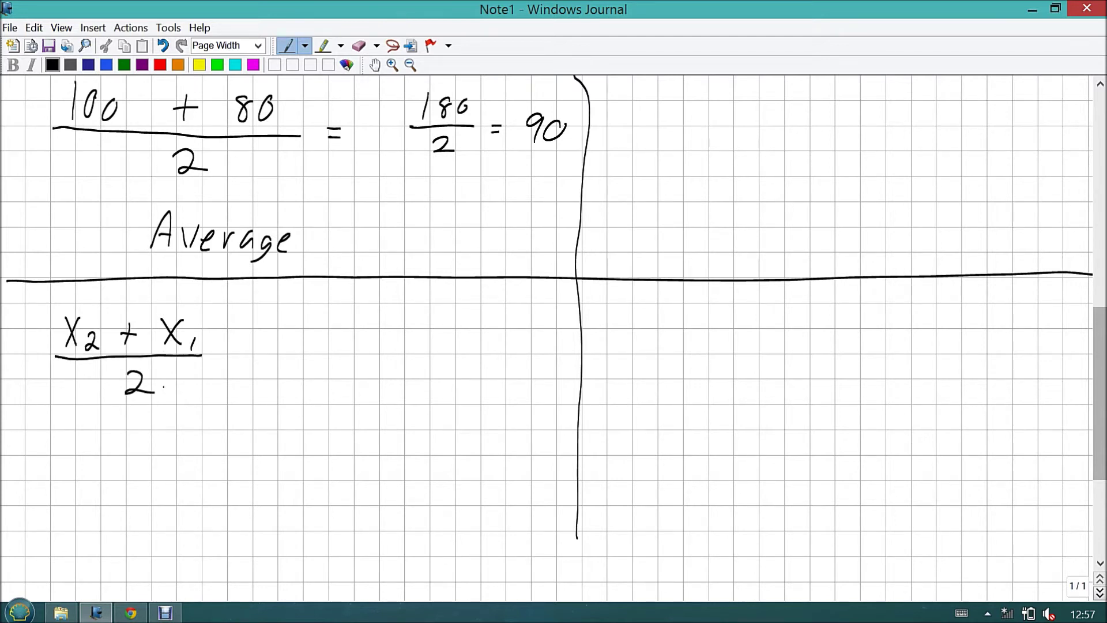
pyautogui.moveTo(258, 392); pyautogui.dragTo(244, 421)
pyautogui.moveTo(314, 323)
pyautogui.mouseDown()
pyautogui.moveTo(328, 320)
pyautogui.moveTo(308, 358)
pyautogui.moveTo(404, 326)
pyautogui.moveTo(383, 359)
pyautogui.moveTo(410, 354)
pyautogui.mouseUp()
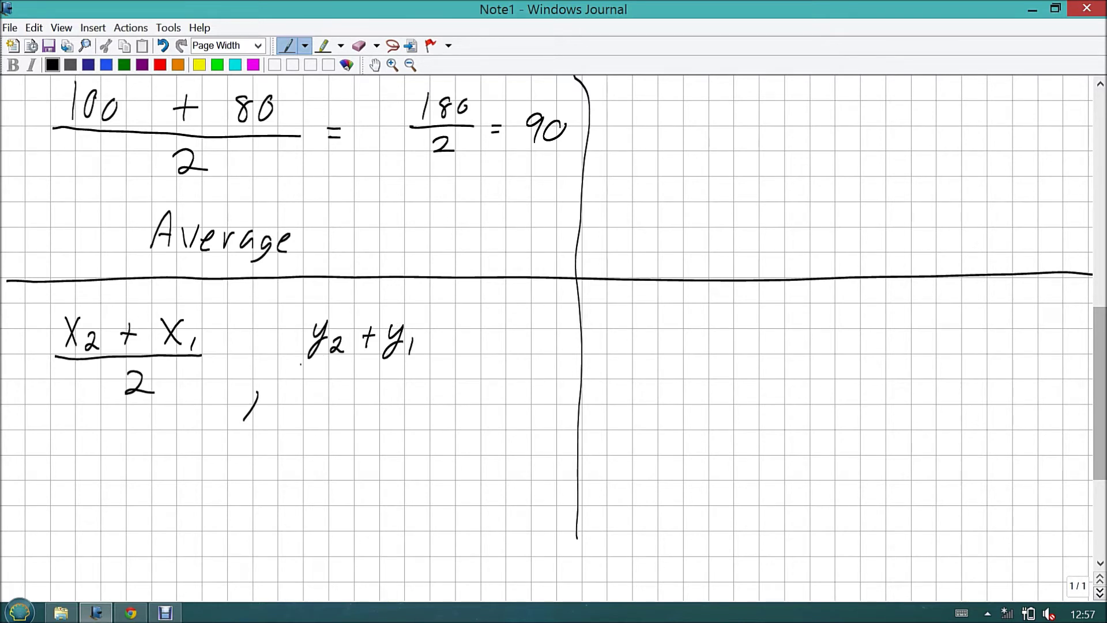
pyautogui.moveTo(301, 364); pyautogui.dragTo(420, 361)
pyautogui.moveTo(354, 381)
pyautogui.mouseDown()
pyautogui.moveTo(351, 398)
pyautogui.moveTo(378, 397)
pyautogui.mouseUp()
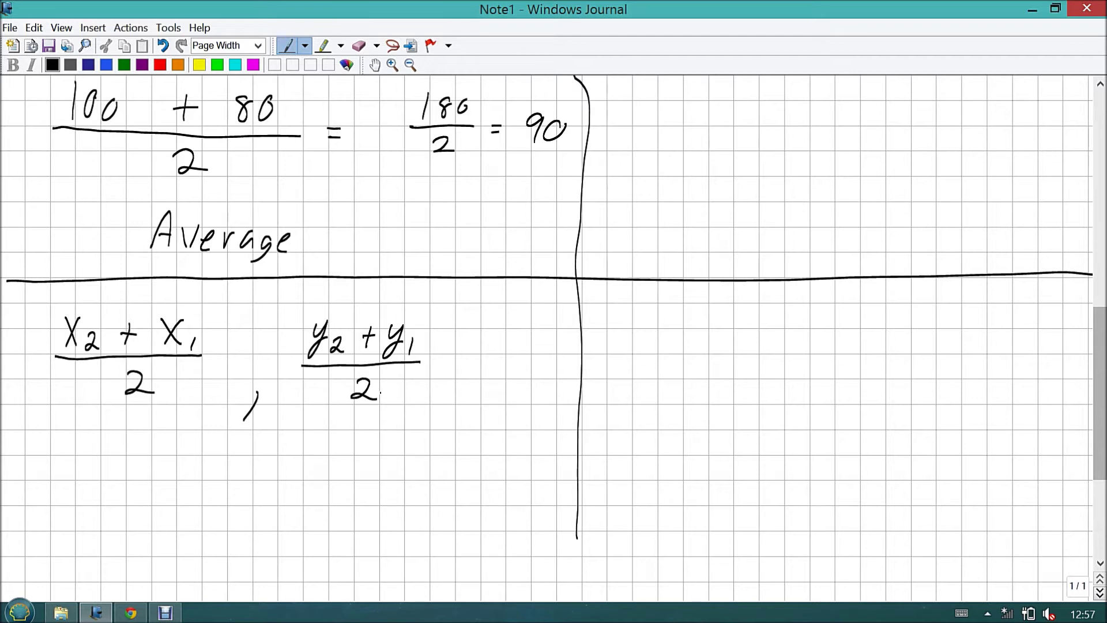
pyautogui.moveTo(56, 307); pyautogui.dragTo(75, 408)
pyautogui.moveTo(432, 320); pyautogui.dragTo(430, 416)
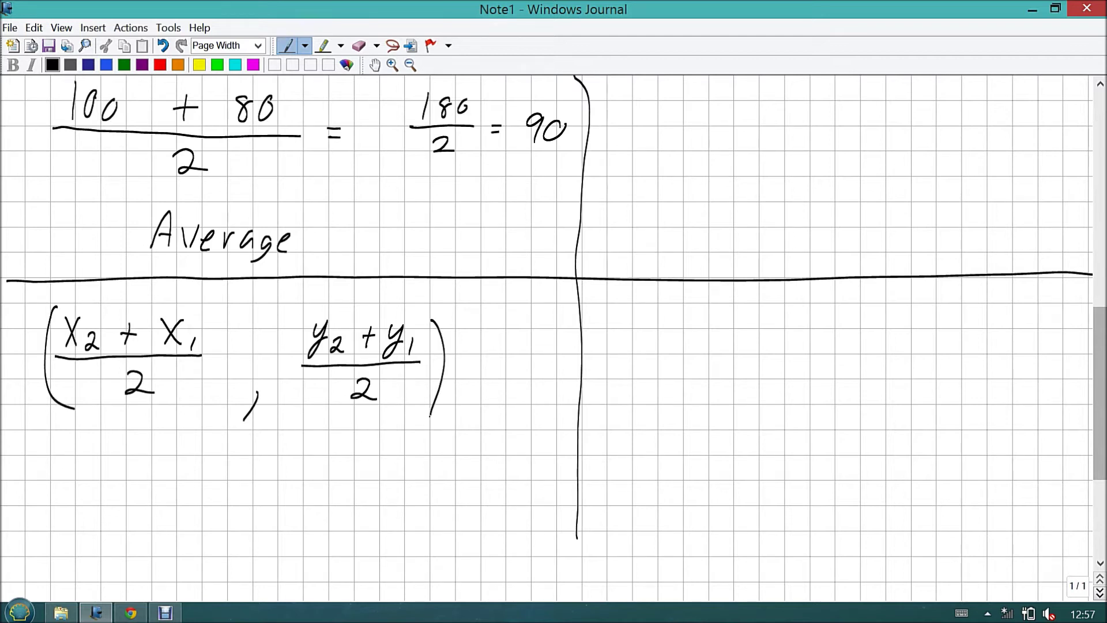
# Label the formula 'Midpoint Formula' underneath it
pyautogui.moveTo(112, 478)
pyautogui.mouseDown()
pyautogui.moveTo(133, 456)
pyautogui.moveTo(135, 477)
pyautogui.mouseUp()
pyautogui.moveTo(143, 466)
pyautogui.mouseDown()
pyautogui.moveTo(170, 494)
pyautogui.moveTo(185, 474)
pyautogui.mouseUp()
pyautogui.moveTo(195, 467); pyautogui.dragTo(200, 480)
pyautogui.moveTo(214, 455)
pyautogui.mouseDown()
pyautogui.moveTo(215, 477)
pyautogui.moveTo(237, 481)
pyautogui.mouseUp()
pyautogui.moveTo(231, 461)
pyautogui.mouseDown()
pyautogui.moveTo(258, 459)
pyautogui.moveTo(296, 479)
pyautogui.mouseUp()
pyautogui.moveTo(300, 451)
pyautogui.mouseDown()
pyautogui.moveTo(331, 447)
pyautogui.moveTo(324, 463)
pyautogui.mouseUp()
pyautogui.moveTo(324, 466)
pyautogui.mouseDown()
pyautogui.moveTo(316, 482)
pyautogui.moveTo(368, 477)
pyautogui.mouseUp()
pyautogui.moveTo(370, 466); pyautogui.dragTo(417, 476)
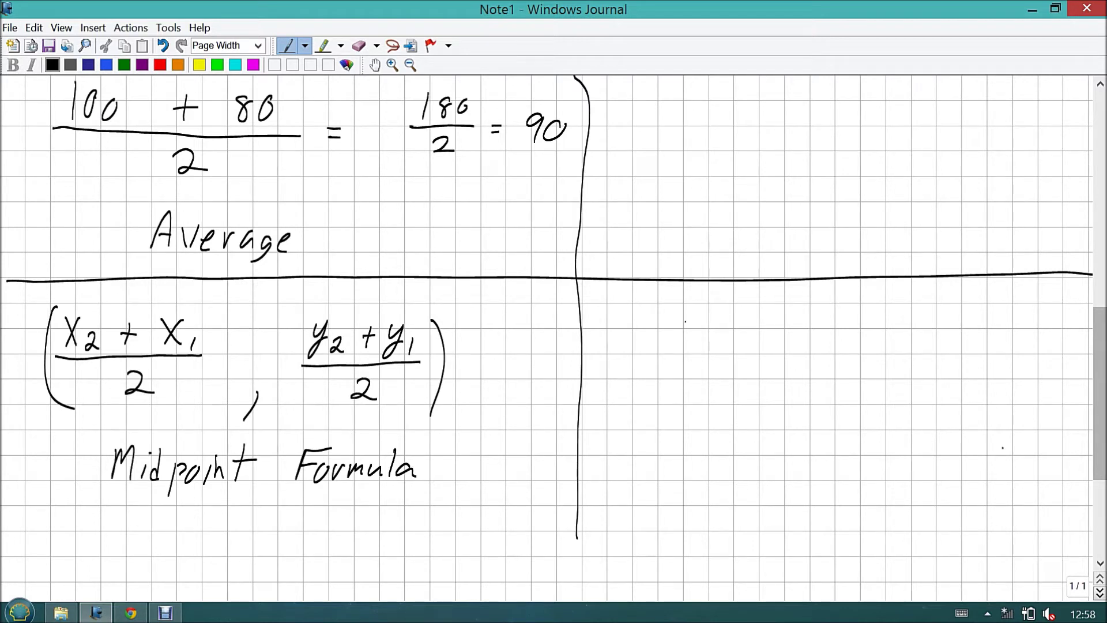
# Sketch small axes with a blue point and a red point, joined by a red segment
pyautogui.moveTo(682, 302); pyautogui.dragTo(683, 469)
pyautogui.moveTo(607, 404); pyautogui.dragTo(870, 403)
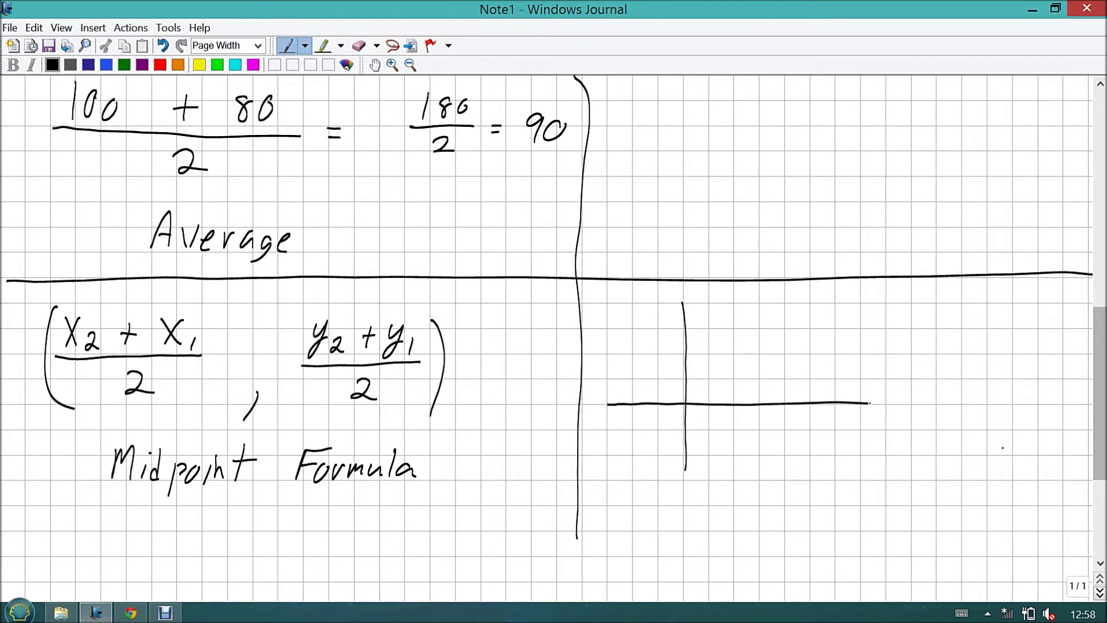
pyautogui.click(107, 65)
pyautogui.moveTo(708, 377); pyautogui.dragTo(709, 380)
pyautogui.click(160, 64)
pyautogui.moveTo(783, 353); pyautogui.dragTo(783, 356)
pyautogui.click(783, 355)
pyautogui.moveTo(783, 330); pyautogui.dragTo(787, 328)
pyautogui.moveTo(708, 380); pyautogui.dragTo(786, 328)
# Label the points (4, 3) in red and (1, 1) in blue, with purple arrows to the x-values
pyautogui.moveTo(823, 294); pyautogui.dragTo(822, 324)
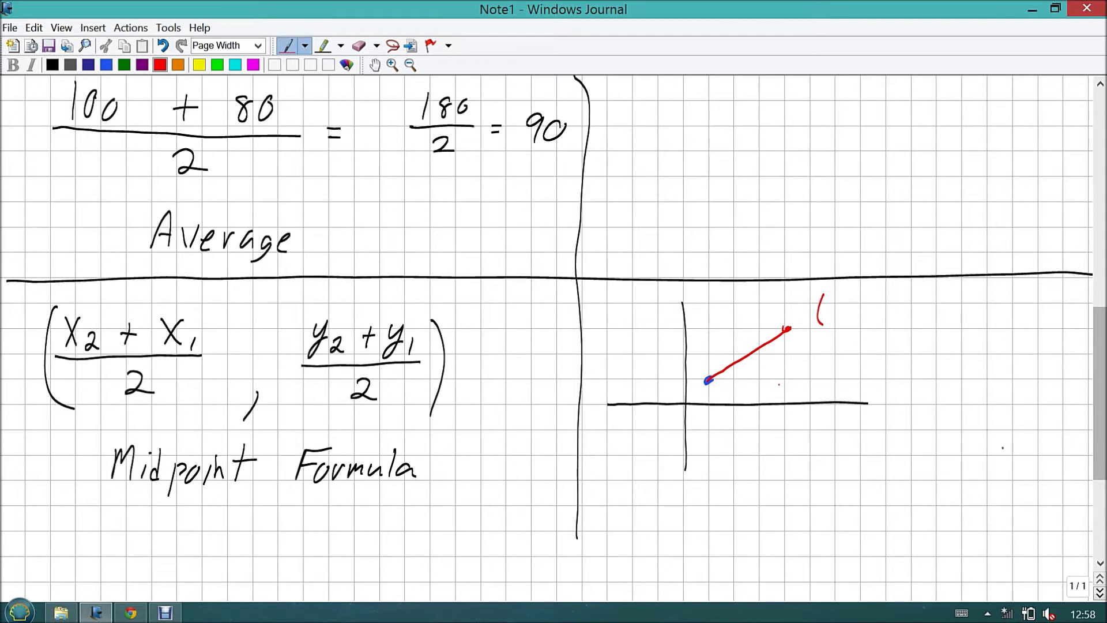
pyautogui.moveTo(847, 297); pyautogui.dragTo(850, 321)
pyautogui.moveTo(856, 316)
pyautogui.mouseDown()
pyautogui.moveTo(855, 326)
pyautogui.moveTo(873, 319)
pyautogui.moveTo(891, 330)
pyautogui.mouseUp()
pyautogui.click(106, 64)
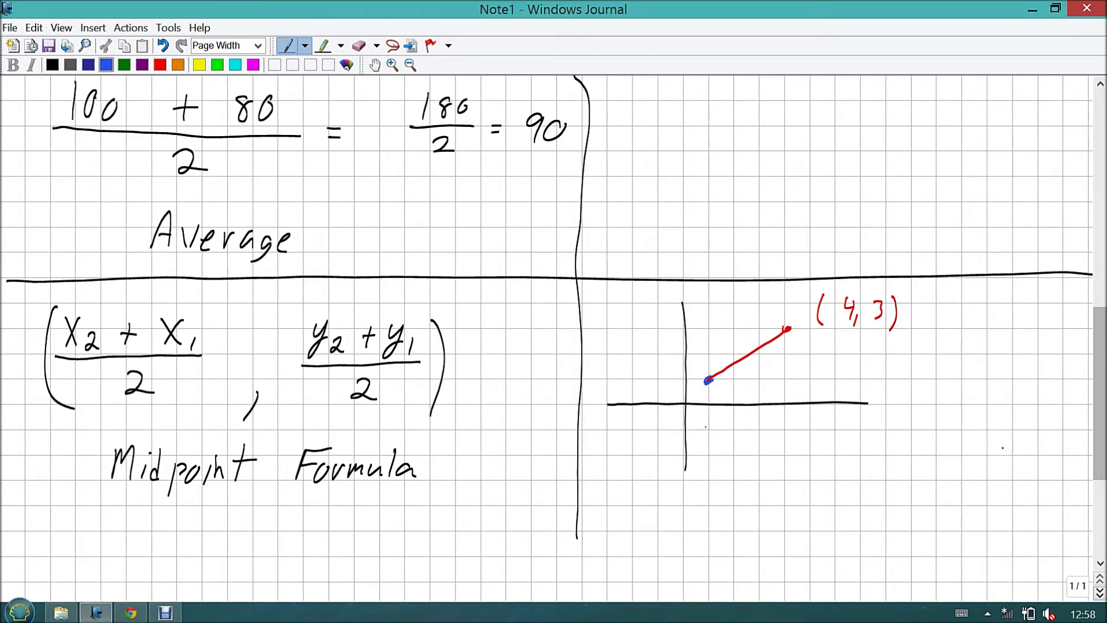
pyautogui.moveTo(704, 420)
pyautogui.mouseDown()
pyautogui.moveTo(702, 452)
pyautogui.moveTo(720, 454)
pyautogui.mouseUp()
pyautogui.moveTo(742, 428); pyautogui.dragTo(752, 456)
pyautogui.click(142, 65)
pyautogui.moveTo(824, 360); pyautogui.dragTo(839, 331)
pyautogui.moveTo(831, 338); pyautogui.dragTo(841, 340)
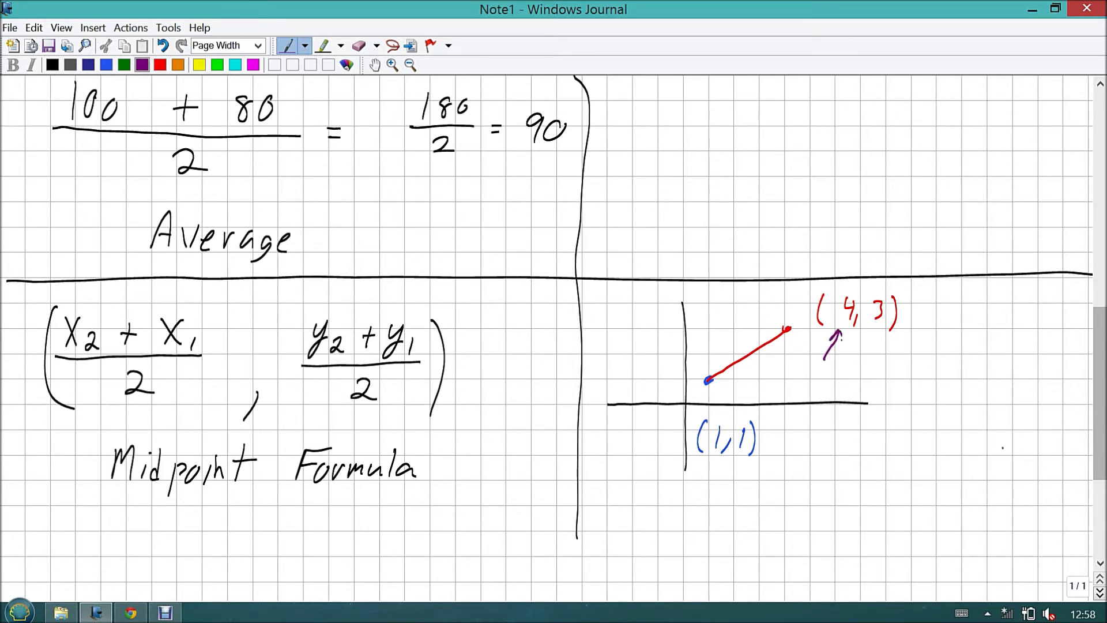
pyautogui.moveTo(687, 482); pyautogui.dragTo(710, 466)
# Write (x2 + x1)/2 below the graph and substitute (4 + 1)/2
pyautogui.moveTo(630, 495)
pyautogui.mouseDown()
pyautogui.moveTo(642, 516)
pyautogui.moveTo(629, 523)
pyautogui.moveTo(693, 513)
pyautogui.moveTo(720, 530)
pyautogui.mouseUp()
pyautogui.moveTo(720, 508)
pyautogui.mouseDown()
pyautogui.moveTo(701, 533)
pyautogui.moveTo(727, 535)
pyautogui.mouseUp()
pyautogui.moveTo(616, 536); pyautogui.dragTo(741, 534)
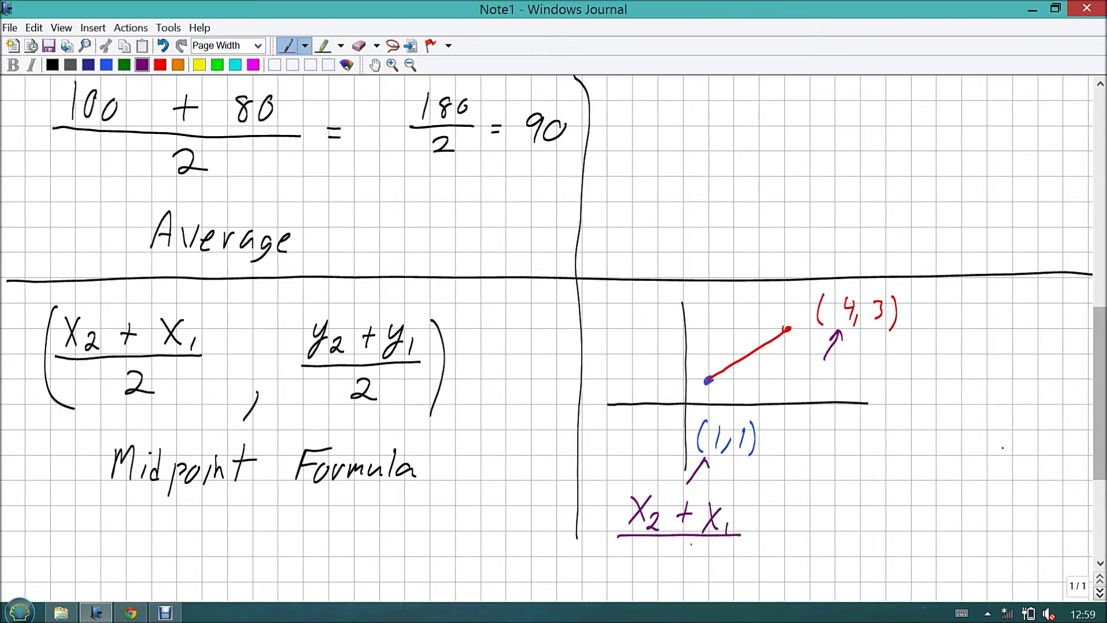
pyautogui.moveTo(671, 546)
pyautogui.mouseDown()
pyautogui.moveTo(670, 557)
pyautogui.moveTo(687, 556)
pyautogui.mouseUp()
pyautogui.moveTo(1099, 463); pyautogui.dragTo(1094, 507)
pyautogui.moveTo(624, 443)
pyautogui.mouseDown()
pyautogui.moveTo(633, 469)
pyautogui.moveTo(681, 453)
pyautogui.moveTo(704, 466)
pyautogui.mouseUp()
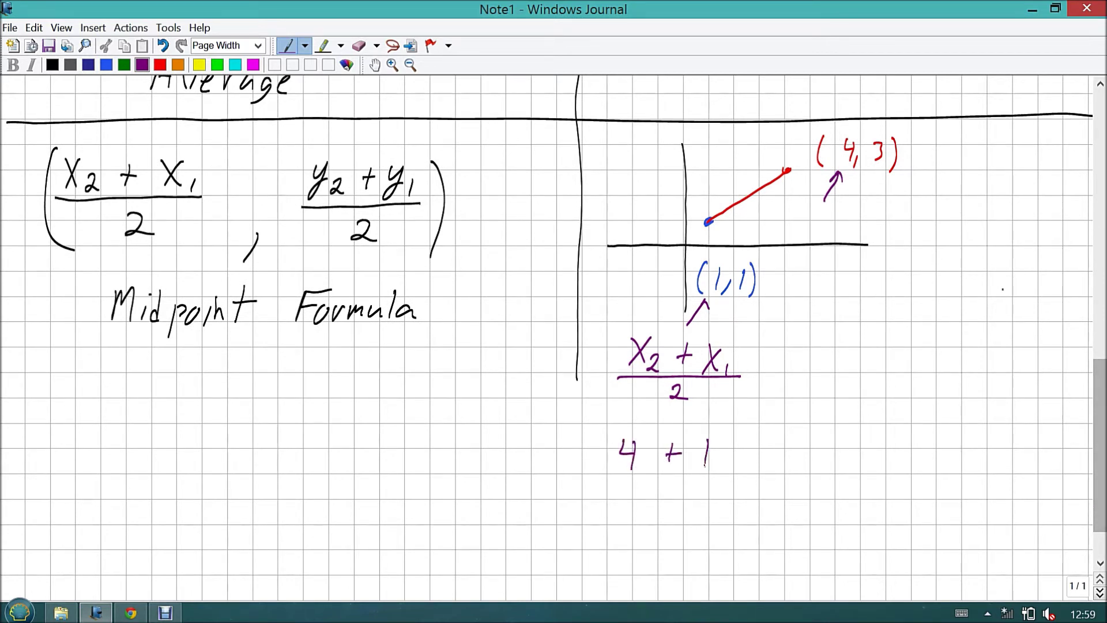
pyautogui.moveTo(614, 473)
pyautogui.mouseDown()
pyautogui.moveTo(711, 468)
pyautogui.moveTo(680, 499)
pyautogui.mouseUp()
# In green, write (y2 + y1)/2 with arrows to the y-values and substitute (3 + 1)/2
pyautogui.click(124, 64)
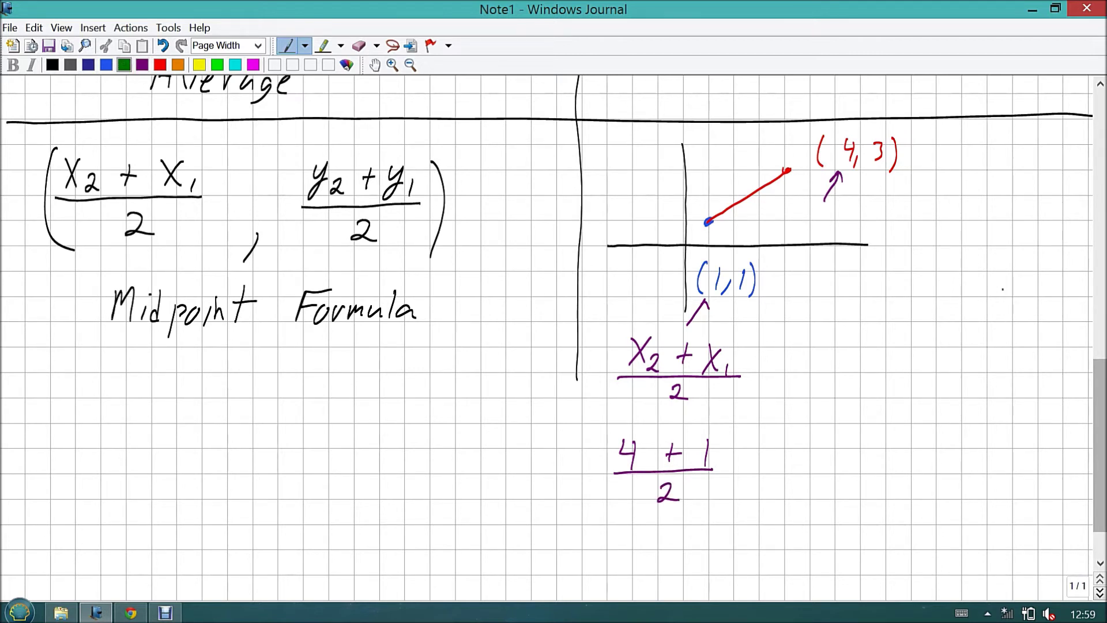
pyautogui.moveTo(852, 339)
pyautogui.mouseDown()
pyautogui.moveTo(844, 372)
pyautogui.moveTo(904, 362)
pyautogui.mouseUp()
pyautogui.moveTo(897, 354)
pyautogui.mouseDown()
pyautogui.moveTo(929, 358)
pyautogui.moveTo(927, 369)
pyautogui.mouseUp()
pyautogui.moveTo(947, 354); pyautogui.dragTo(946, 366)
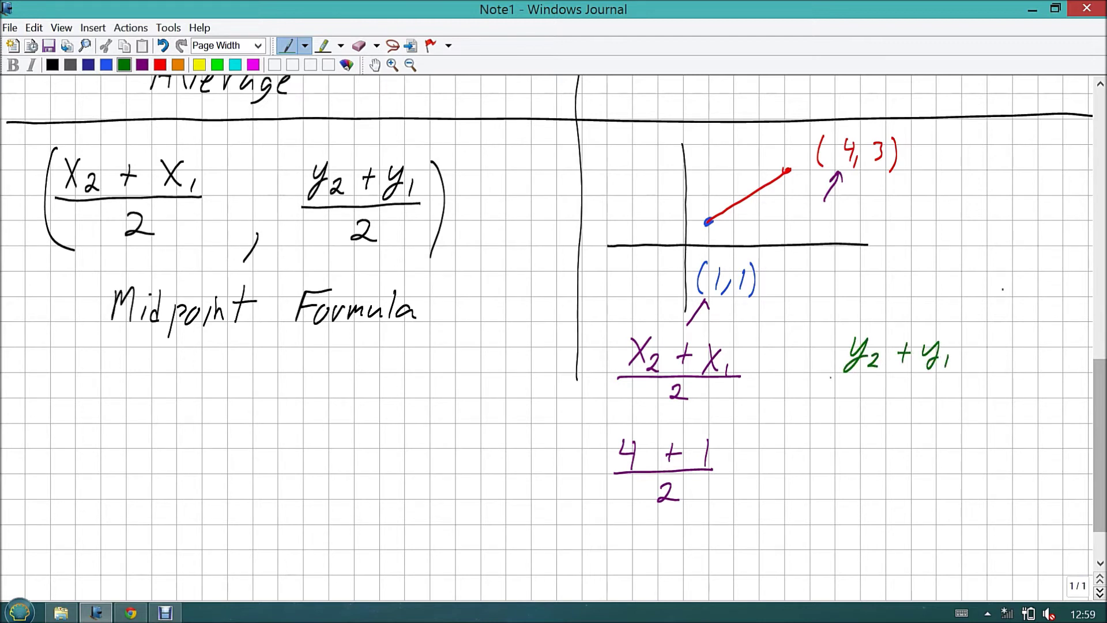
pyautogui.moveTo(829, 378); pyautogui.dragTo(953, 372)
pyautogui.moveTo(888, 385); pyautogui.dragTo(901, 394)
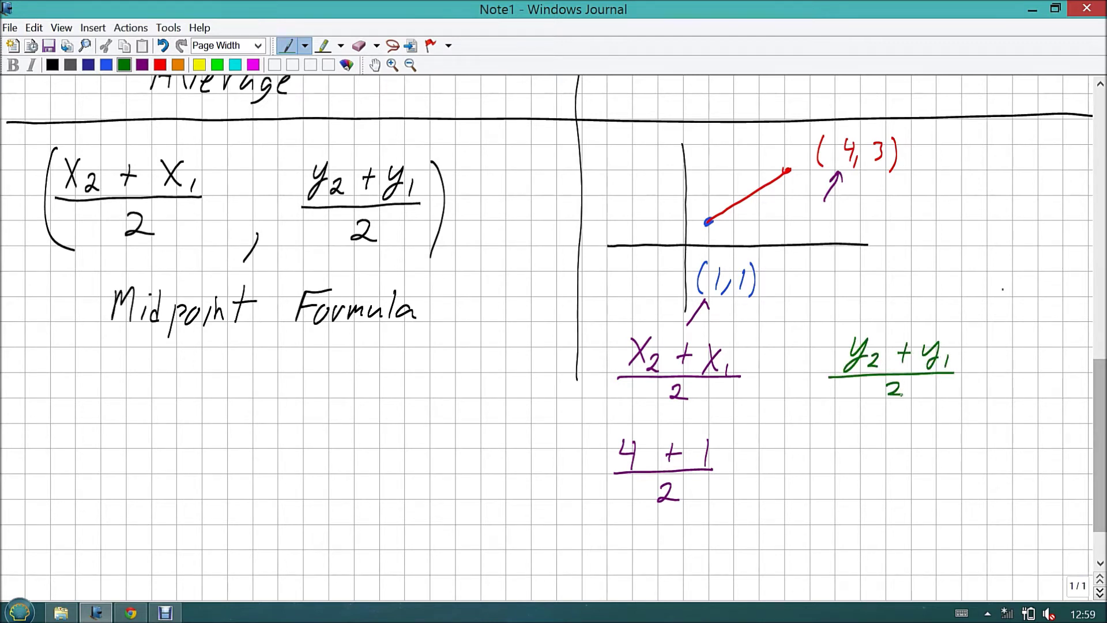
pyautogui.moveTo(888, 206)
pyautogui.mouseDown()
pyautogui.moveTo(877, 185)
pyautogui.moveTo(892, 180)
pyautogui.mouseUp()
pyautogui.moveTo(741, 300)
pyautogui.mouseDown()
pyautogui.moveTo(749, 326)
pyautogui.moveTo(754, 310)
pyautogui.mouseUp()
pyautogui.moveTo(824, 441)
pyautogui.mouseDown()
pyautogui.moveTo(832, 461)
pyautogui.moveTo(822, 467)
pyautogui.moveTo(869, 464)
pyautogui.mouseUp()
pyautogui.moveTo(864, 456); pyautogui.dragTo(898, 464)
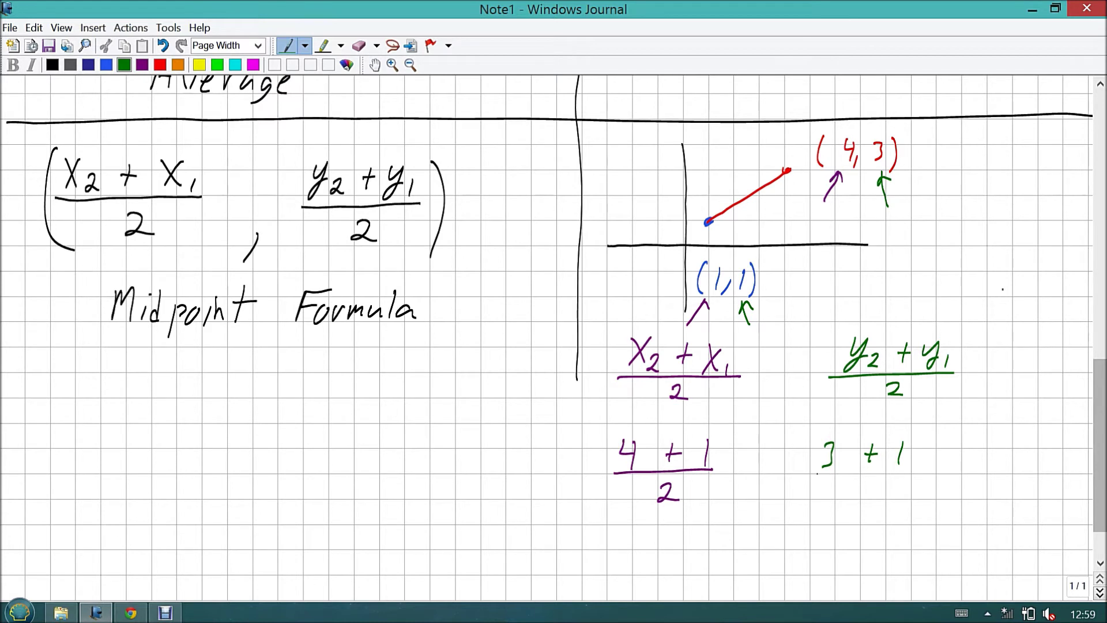
pyautogui.moveTo(817, 473)
pyautogui.mouseDown()
pyautogui.moveTo(912, 468)
pyautogui.moveTo(864, 490)
pyautogui.moveTo(880, 500)
pyautogui.mouseUp()
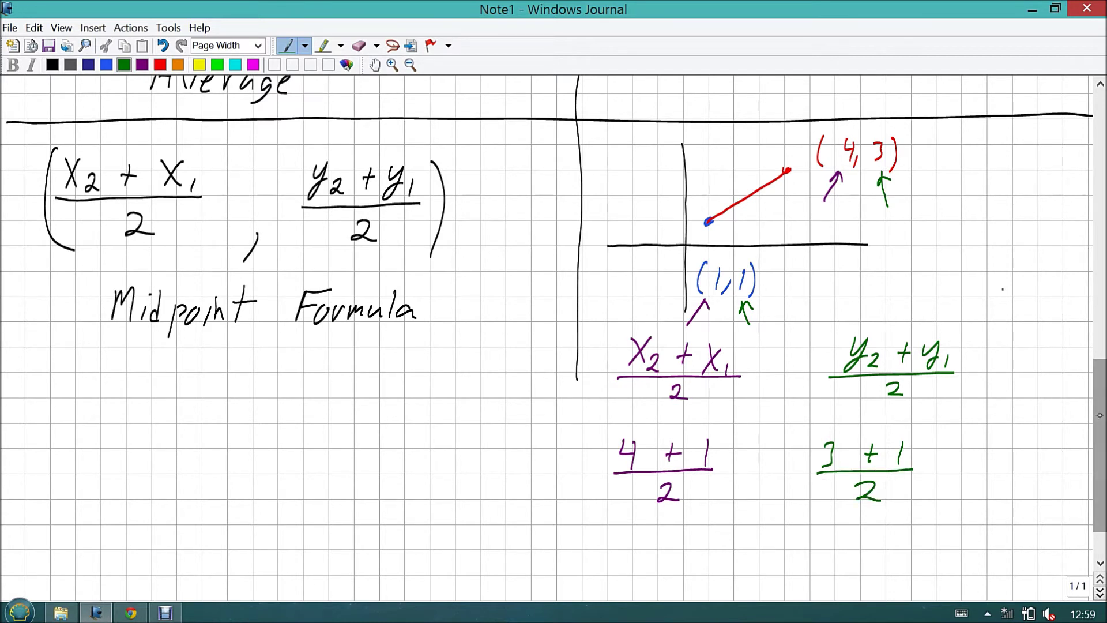
pyautogui.moveTo(1100, 415); pyautogui.dragTo(1099, 439)
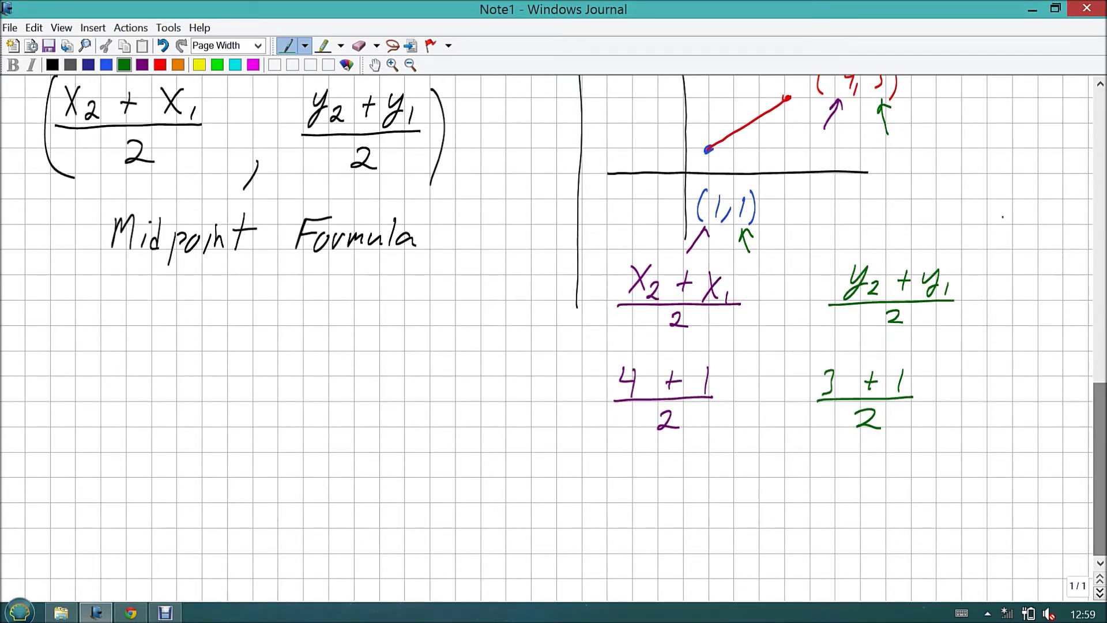
# Write the midpoint answer (5/2, 2) in blue, enclosed in parentheses
pyautogui.click(106, 64)
pyautogui.moveTo(703, 460); pyautogui.dragTo(701, 476)
pyautogui.moveTo(703, 459)
pyautogui.mouseDown()
pyautogui.moveTo(723, 459)
pyautogui.moveTo(712, 501)
pyautogui.moveTo(728, 507)
pyautogui.moveTo(777, 476)
pyautogui.moveTo(781, 499)
pyautogui.mouseUp()
pyautogui.moveTo(679, 454); pyautogui.dragTo(674, 511)
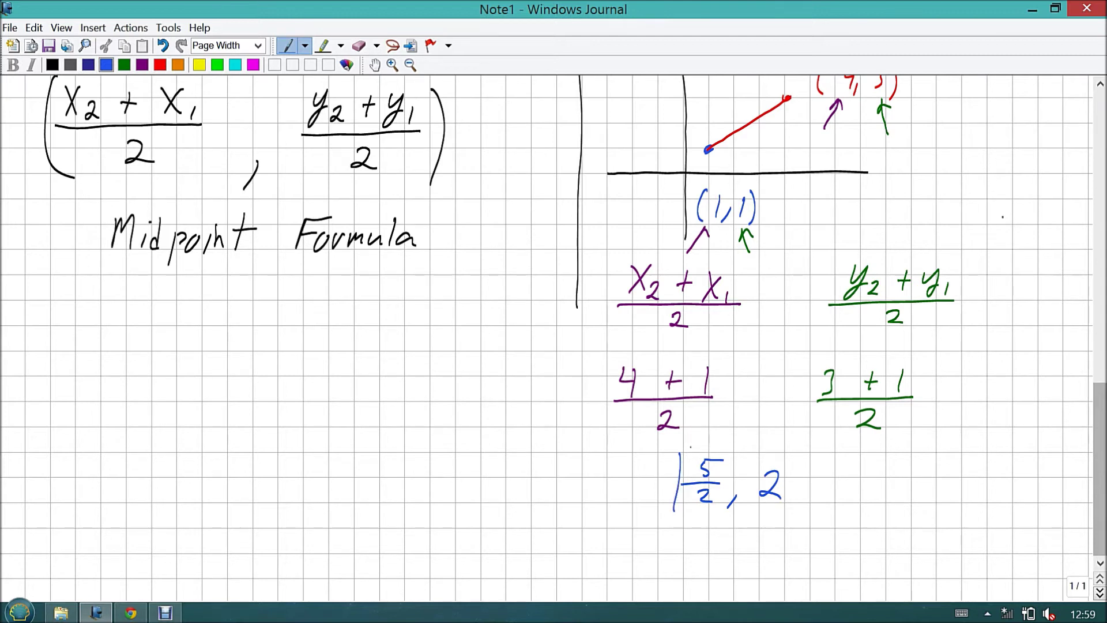
pyautogui.hotkey('ctrl', 'z')
pyautogui.moveTo(695, 444); pyautogui.dragTo(675, 513)
pyautogui.moveTo(791, 456); pyautogui.dragTo(785, 515)
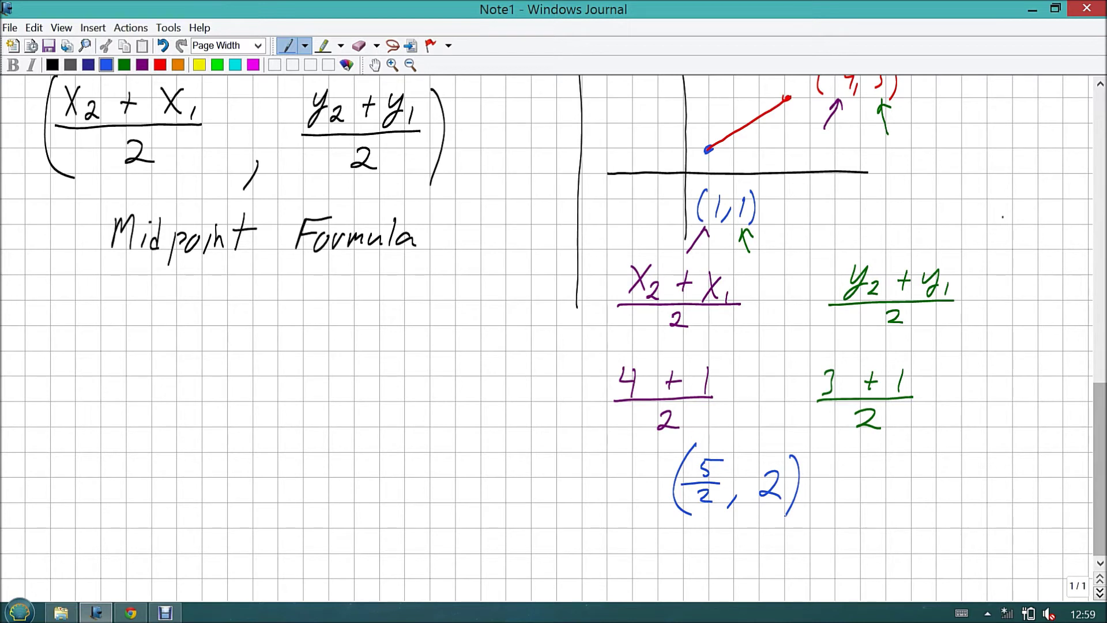
# In black, extend the divider to the page bottom and draw an arrow pointing up at (5/2, 2)
pyautogui.click(52, 65)
pyautogui.moveTo(577, 302); pyautogui.dragTo(580, 597)
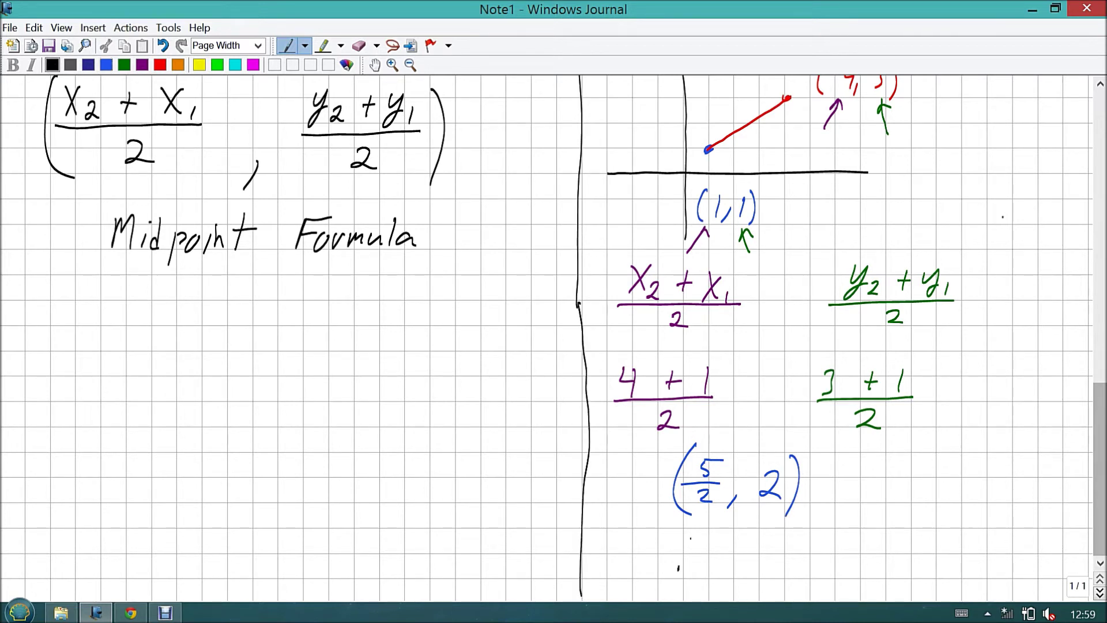
pyautogui.moveTo(678, 568); pyautogui.dragTo(698, 518)
pyautogui.moveTo(691, 530); pyautogui.dragTo(700, 529)
# Add a second page and continue the vertical divider onto it
pyautogui.click(1100, 592)
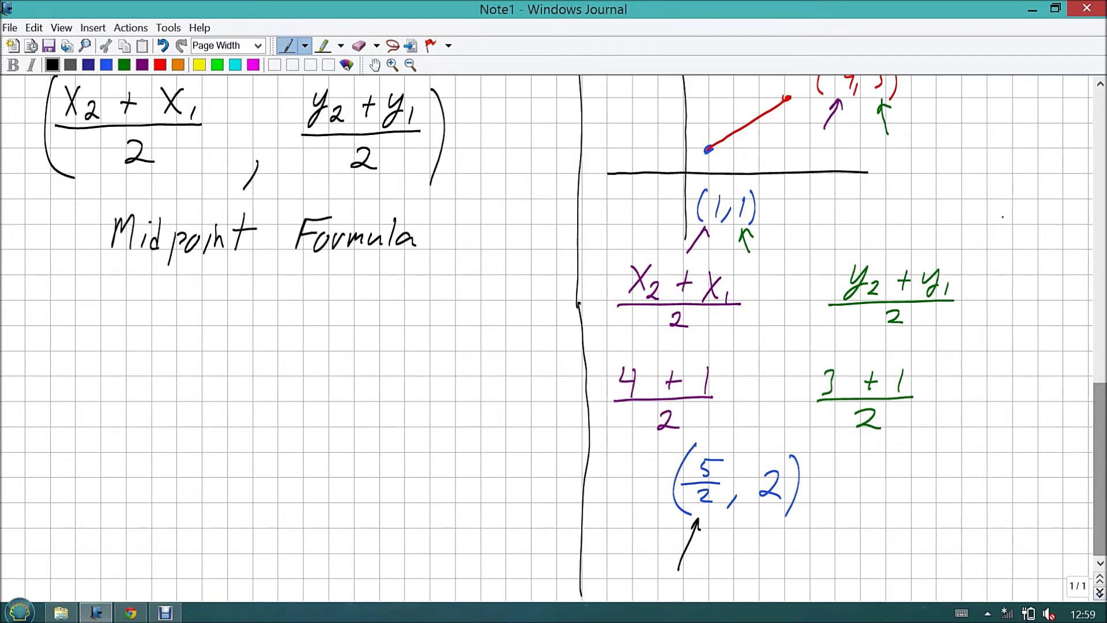
pyautogui.scroll(3, 1100, 353)
pyautogui.scroll(5, 554, 335)
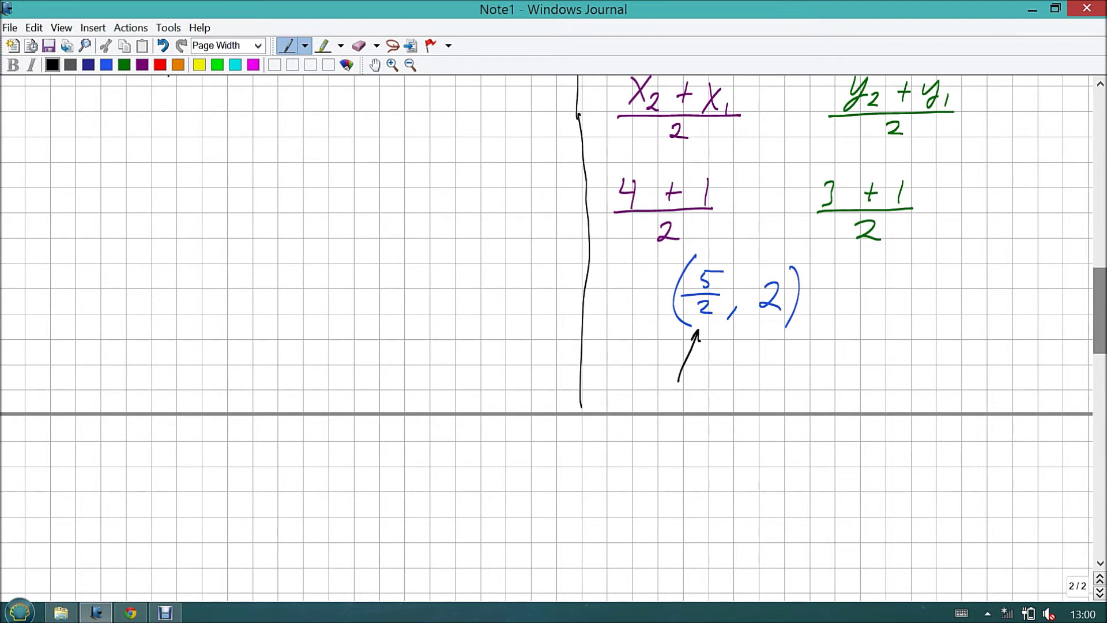
pyautogui.moveTo(581, 420); pyautogui.dragTo(582, 589)
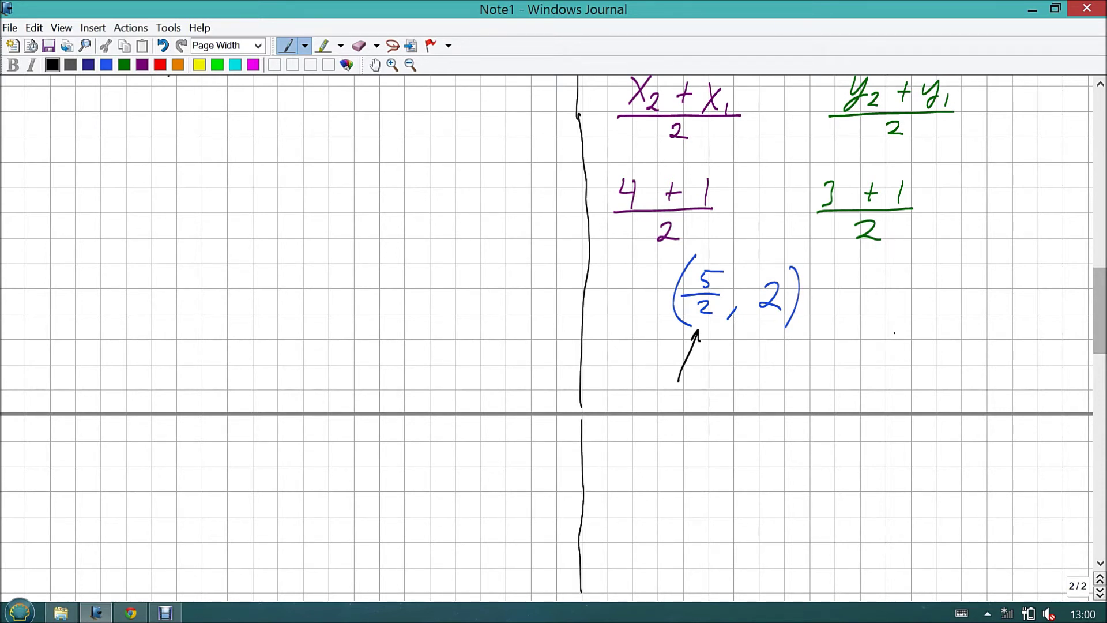
# Write a circled 2½ with an arrow, erase them and the arrow under (5/2, 2), then rule a full-width line
pyautogui.moveTo(886, 330)
pyautogui.mouseDown()
pyautogui.moveTo(903, 350)
pyautogui.moveTo(924, 328)
pyautogui.mouseUp()
pyautogui.moveTo(911, 335)
pyautogui.mouseDown()
pyautogui.moveTo(928, 334)
pyautogui.moveTo(921, 356)
pyautogui.mouseUp()
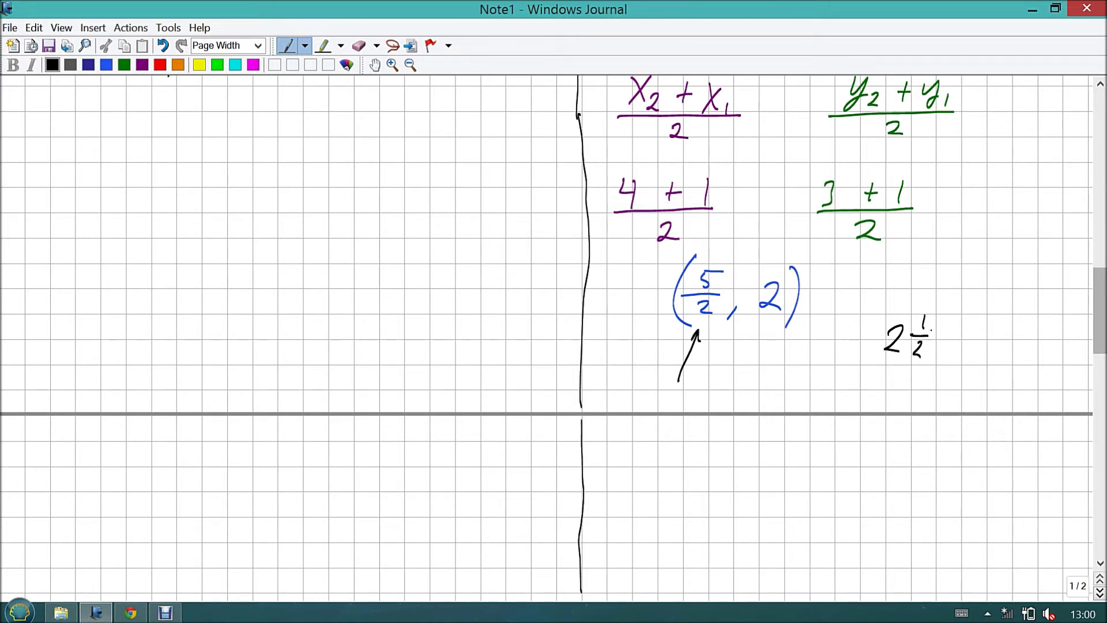
pyautogui.moveTo(940, 306)
pyautogui.mouseDown()
pyautogui.moveTo(878, 364)
pyautogui.moveTo(942, 307)
pyautogui.mouseUp()
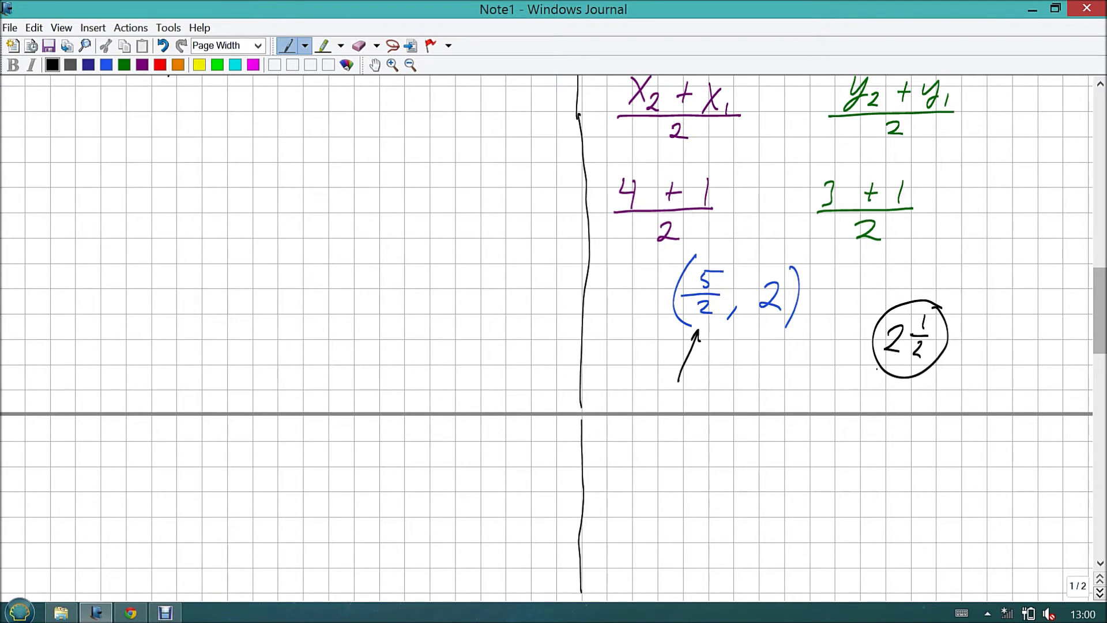
pyautogui.moveTo(886, 365)
pyautogui.mouseDown()
pyautogui.moveTo(758, 374)
pyautogui.moveTo(728, 359)
pyautogui.moveTo(756, 343)
pyautogui.moveTo(779, 350)
pyautogui.mouseUp()
pyautogui.moveTo(878, 354); pyautogui.dragTo(931, 346)
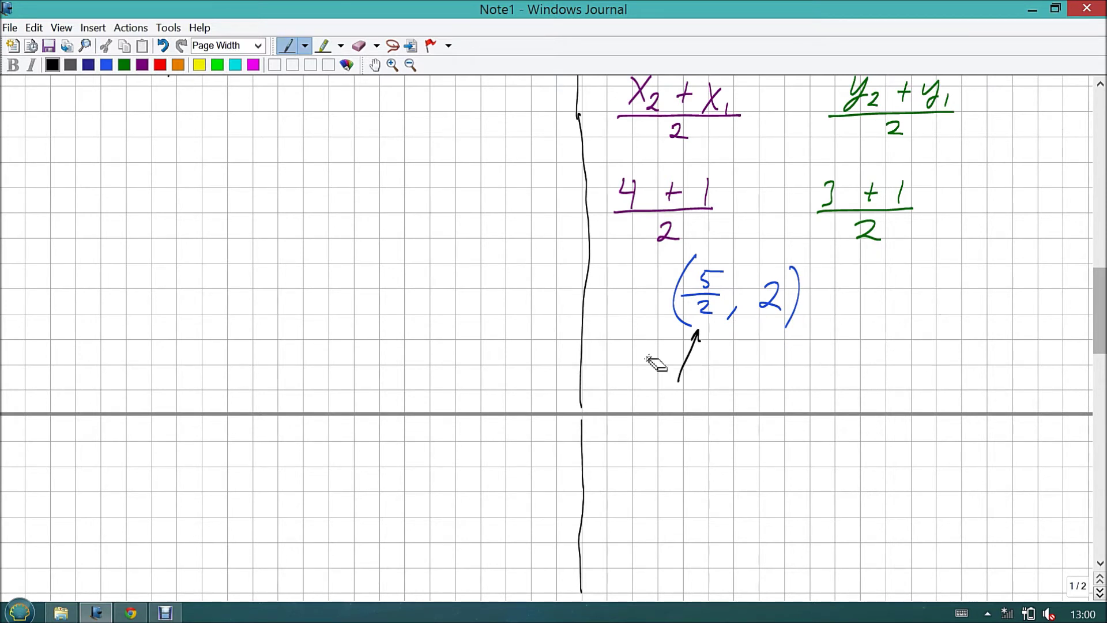
pyautogui.moveTo(655, 362); pyautogui.dragTo(798, 364)
pyautogui.moveTo(14, 364); pyautogui.dragTo(1092, 364)
pyautogui.moveTo(1099, 310); pyautogui.dragTo(1099, 356)
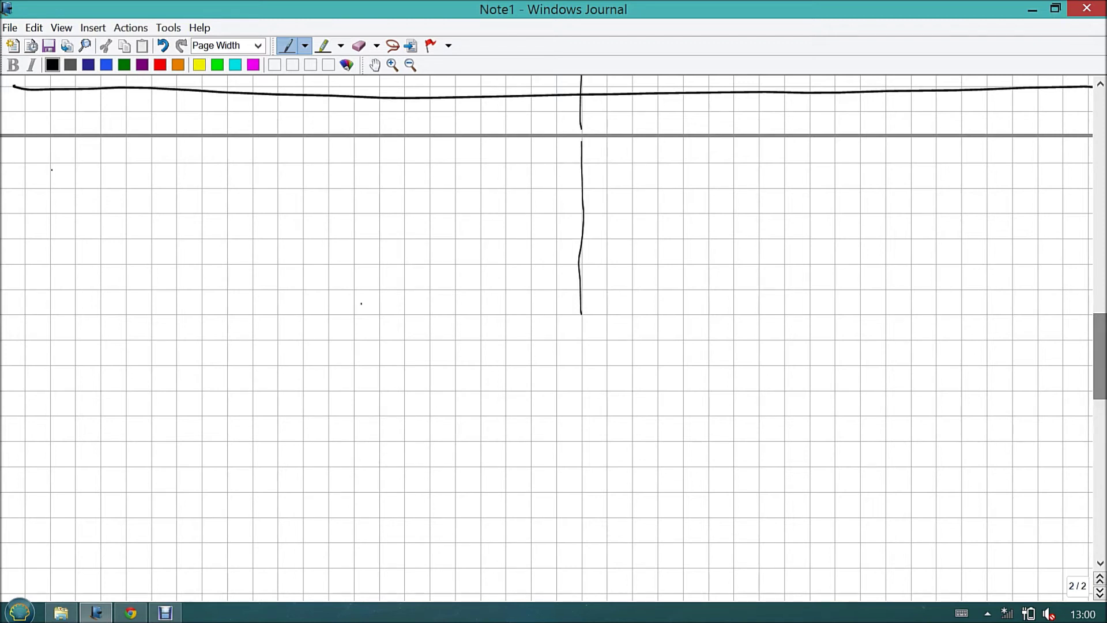
# Write the heading 'Distance Formula' at the top of the new section
pyautogui.moveTo(51, 163)
pyautogui.mouseDown()
pyautogui.moveTo(46, 211)
pyautogui.moveTo(72, 209)
pyautogui.mouseUp()
pyautogui.moveTo(82, 194); pyautogui.dragTo(77, 211)
pyautogui.moveTo(101, 176)
pyautogui.mouseDown()
pyautogui.moveTo(100, 211)
pyautogui.moveTo(106, 191)
pyautogui.mouseUp()
pyautogui.moveTo(116, 192)
pyautogui.mouseDown()
pyautogui.moveTo(107, 211)
pyautogui.moveTo(121, 211)
pyautogui.mouseUp()
pyautogui.moveTo(122, 198)
pyautogui.mouseDown()
pyautogui.moveTo(126, 218)
pyautogui.moveTo(138, 214)
pyautogui.mouseUp()
pyautogui.moveTo(150, 201); pyautogui.dragTo(145, 212)
pyautogui.moveTo(154, 205); pyautogui.dragTo(164, 213)
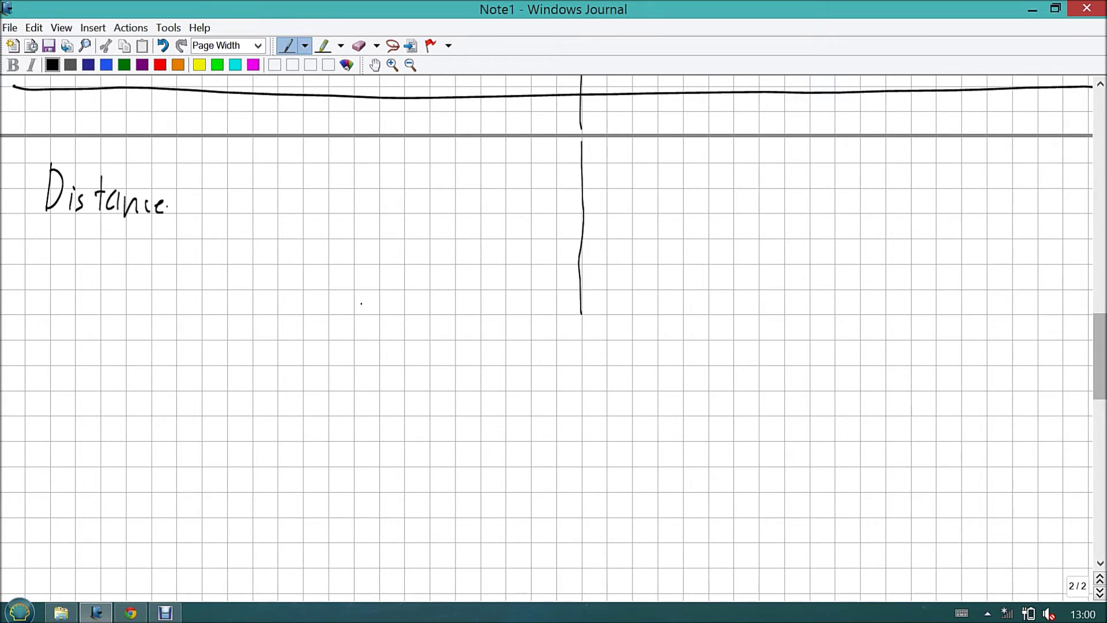
pyautogui.moveTo(221, 173); pyautogui.dragTo(214, 206)
pyautogui.moveTo(221, 174); pyautogui.dragTo(248, 171)
pyautogui.moveTo(216, 189); pyautogui.dragTo(253, 193)
pyautogui.moveTo(257, 192)
pyautogui.mouseDown()
pyautogui.moveTo(257, 212)
pyautogui.moveTo(264, 194)
pyautogui.mouseUp()
pyautogui.moveTo(269, 196)
pyautogui.mouseDown()
pyautogui.moveTo(269, 213)
pyautogui.moveTo(326, 205)
pyautogui.mouseUp()
pyautogui.moveTo(339, 194); pyautogui.dragTo(334, 205)
pyautogui.moveTo(340, 192); pyautogui.dragTo(342, 209)
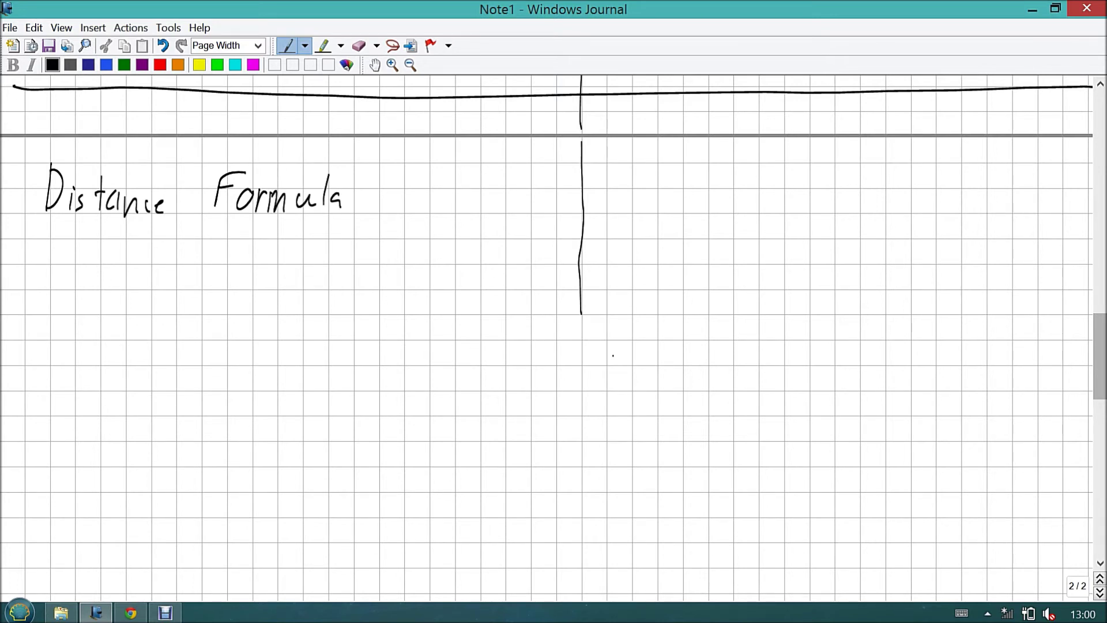
# Write 'Pythagorean thr' as a heading right of the divider
pyautogui.moveTo(640, 171)
pyautogui.mouseDown()
pyautogui.moveTo(632, 212)
pyautogui.moveTo(634, 195)
pyautogui.moveTo(645, 224)
pyautogui.mouseUp()
pyautogui.moveTo(675, 178); pyautogui.dragTo(667, 214)
pyautogui.moveTo(665, 196)
pyautogui.mouseDown()
pyautogui.moveTo(681, 192)
pyautogui.moveTo(708, 212)
pyautogui.mouseUp()
pyautogui.moveTo(724, 199)
pyautogui.mouseDown()
pyautogui.moveTo(702, 221)
pyautogui.moveTo(734, 203)
pyautogui.moveTo(744, 212)
pyautogui.mouseUp()
pyautogui.moveTo(746, 203)
pyautogui.mouseDown()
pyautogui.moveTo(771, 196)
pyautogui.moveTo(773, 211)
pyautogui.mouseUp()
pyautogui.moveTo(779, 202); pyautogui.dragTo(830, 211)
pyautogui.moveTo(820, 193)
pyautogui.mouseDown()
pyautogui.moveTo(848, 187)
pyautogui.moveTo(842, 212)
pyautogui.mouseUp()
pyautogui.moveTo(843, 200); pyautogui.dragTo(885, 209)
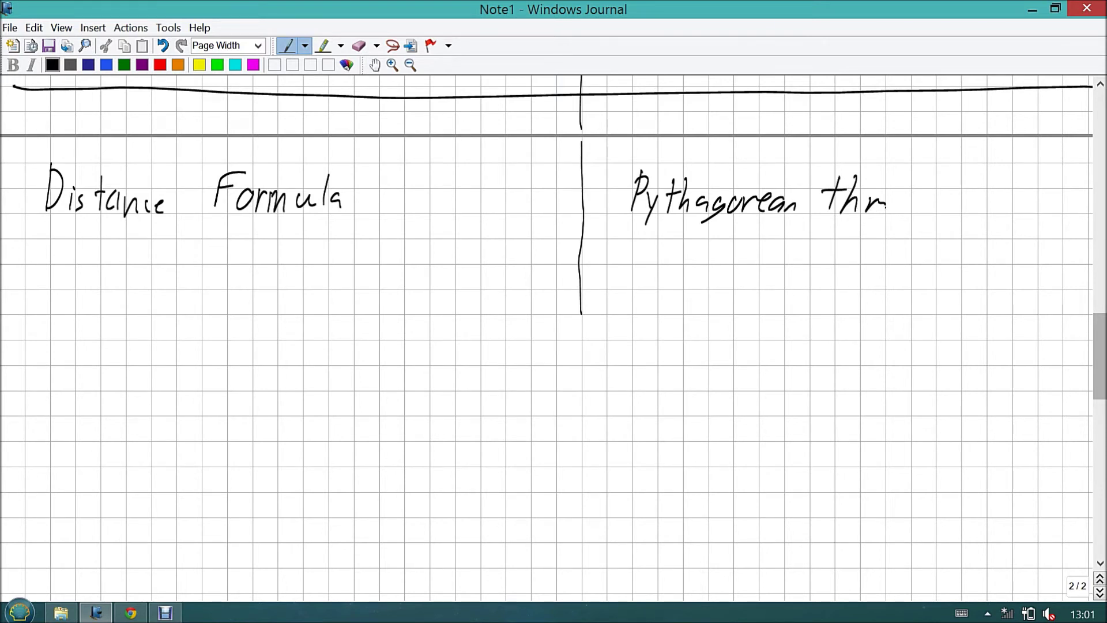
# Draw a right triangle with a right-angle mark, labelling the sides a, b and c
pyautogui.moveTo(685, 312); pyautogui.dragTo(840, 305)
pyautogui.moveTo(837, 217); pyautogui.dragTo(837, 307)
pyautogui.moveTo(690, 312); pyautogui.dragTo(833, 220)
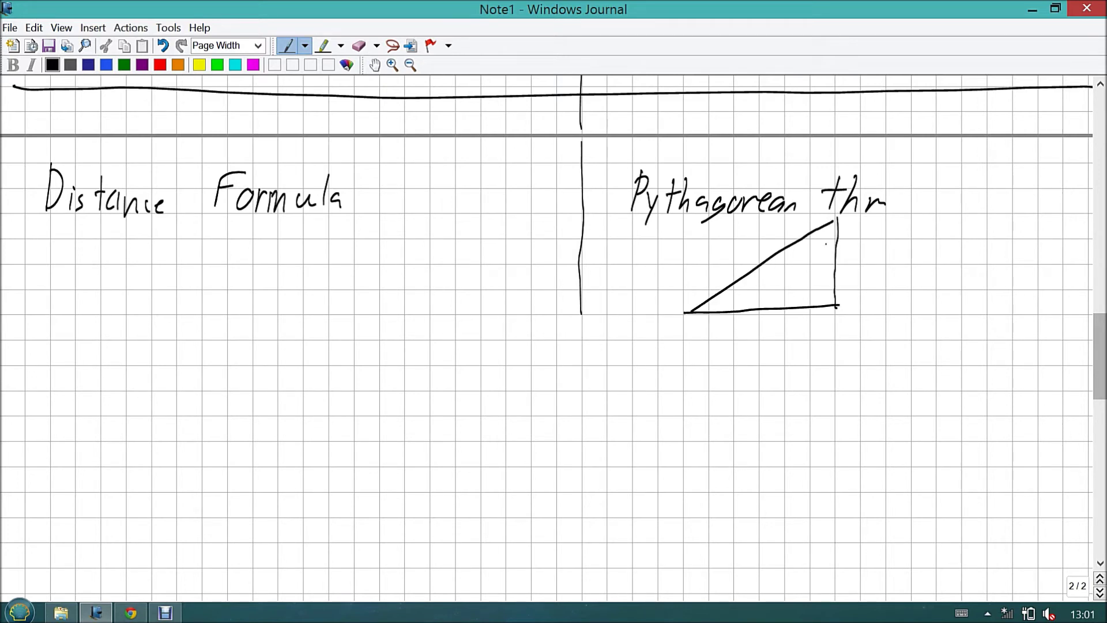
pyautogui.moveTo(822, 308); pyautogui.dragTo(838, 293)
pyautogui.moveTo(776, 340)
pyautogui.mouseDown()
pyautogui.moveTo(762, 345)
pyautogui.moveTo(784, 346)
pyautogui.mouseUp()
pyautogui.moveTo(864, 245); pyautogui.dragTo(860, 278)
pyautogui.moveTo(734, 243)
pyautogui.mouseDown()
pyautogui.moveTo(721, 253)
pyautogui.moveTo(736, 262)
pyautogui.mouseUp()
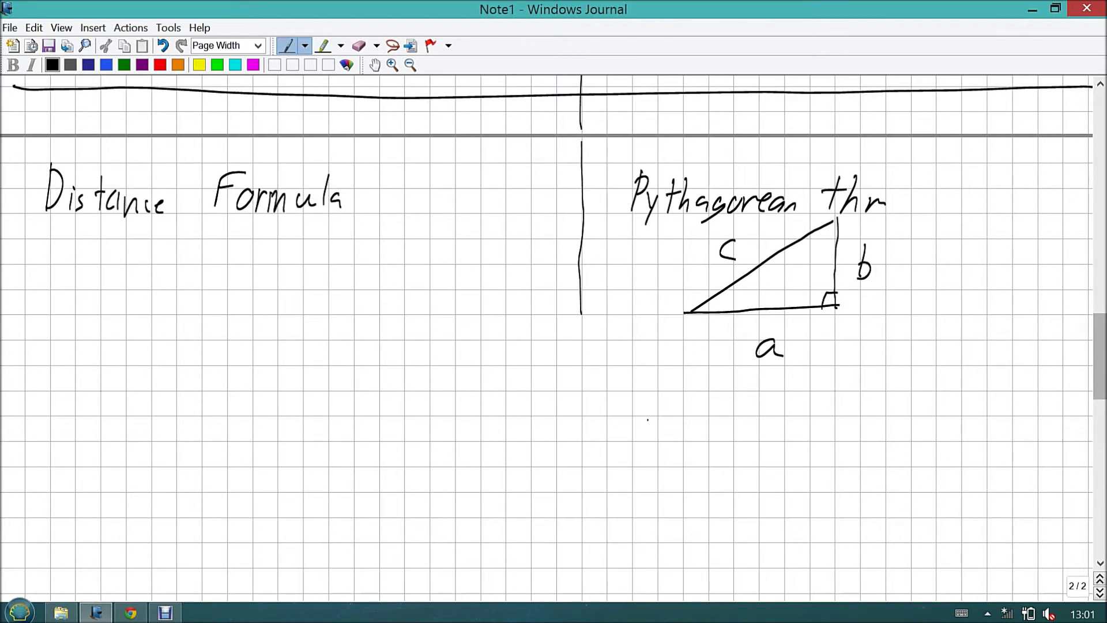
# Write a² + b² = c² under the triangle and extend the divider to the page bottom
pyautogui.moveTo(653, 415)
pyautogui.mouseDown()
pyautogui.moveTo(634, 424)
pyautogui.moveTo(654, 441)
pyautogui.moveTo(663, 411)
pyautogui.moveTo(676, 410)
pyautogui.moveTo(692, 437)
pyautogui.mouseUp()
pyautogui.moveTo(686, 427)
pyautogui.mouseDown()
pyautogui.moveTo(703, 423)
pyautogui.moveTo(723, 440)
pyautogui.moveTo(764, 409)
pyautogui.moveTo(824, 429)
pyautogui.mouseUp()
pyautogui.moveTo(824, 429); pyautogui.dragTo(837, 439)
pyautogui.moveTo(854, 393)
pyautogui.mouseDown()
pyautogui.moveTo(865, 390)
pyautogui.moveTo(866, 404)
pyautogui.mouseUp()
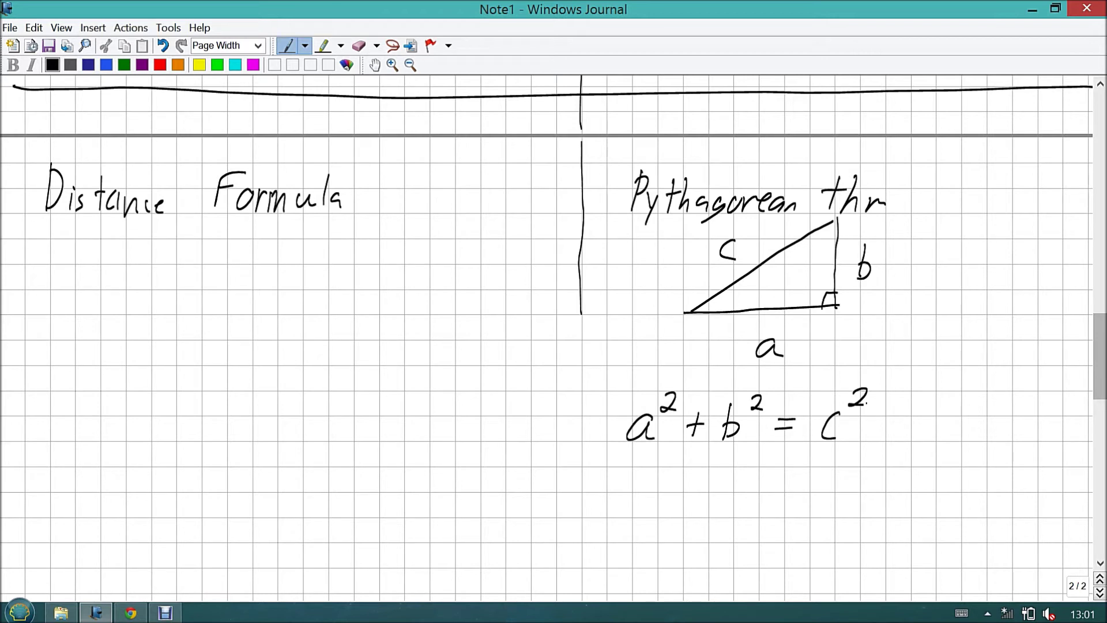
pyautogui.moveTo(582, 319); pyautogui.dragTo(584, 600)
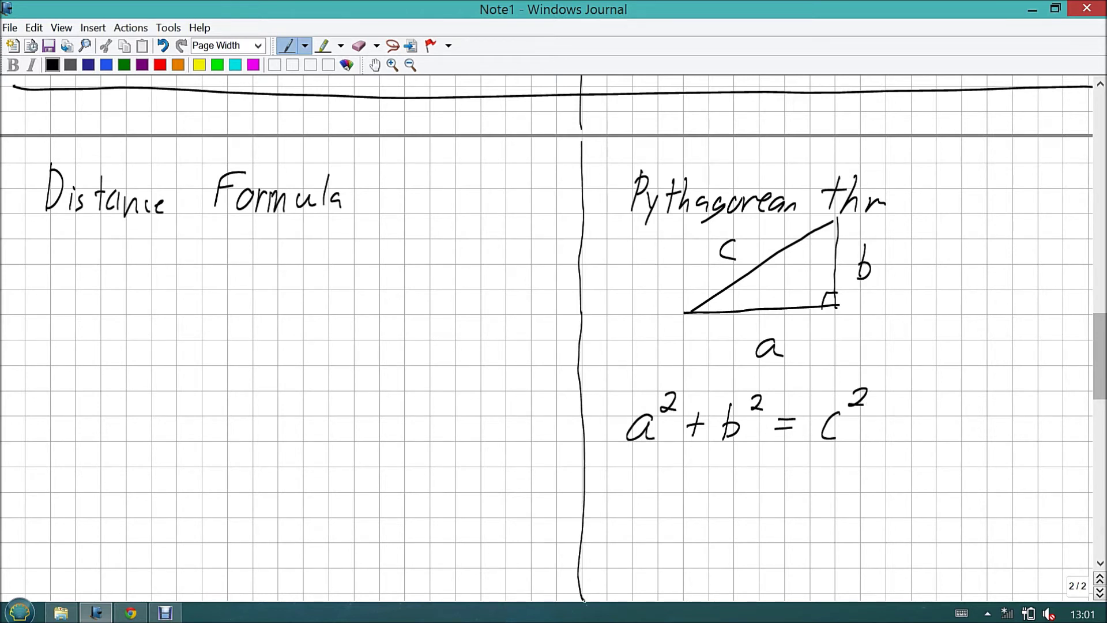
pyautogui.moveTo(1100, 361); pyautogui.dragTo(1100, 370)
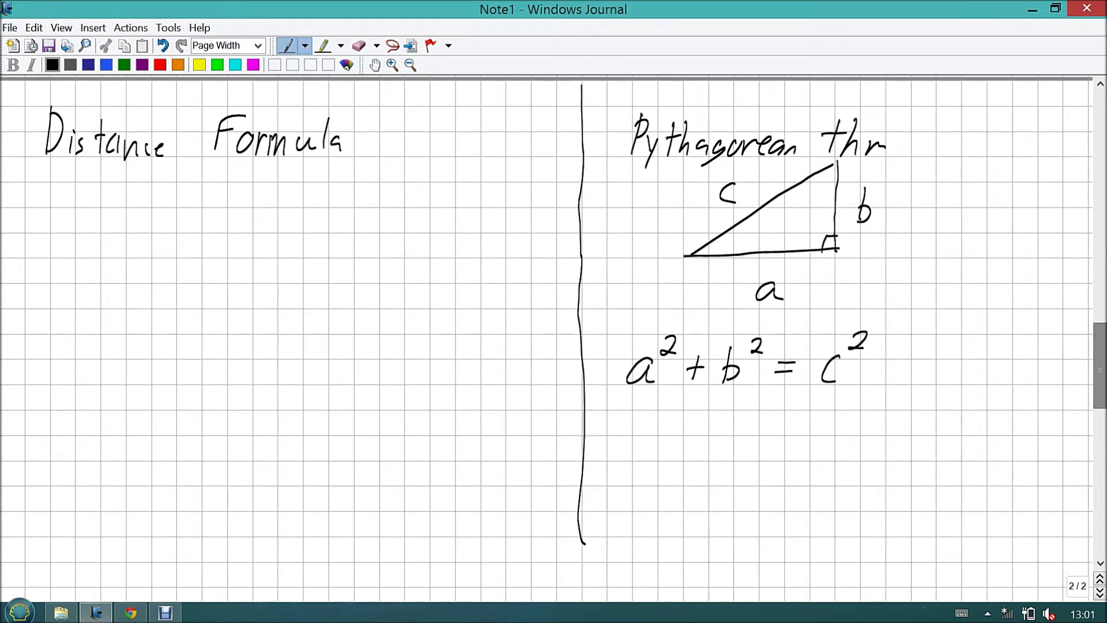
# Draw an arrow up to c² and write c = √(a² + b²) below the equation
pyautogui.moveTo(848, 436); pyautogui.dragTo(835, 393)
pyautogui.moveTo(831, 413)
pyautogui.mouseDown()
pyautogui.moveTo(836, 396)
pyautogui.moveTo(853, 407)
pyautogui.mouseUp()
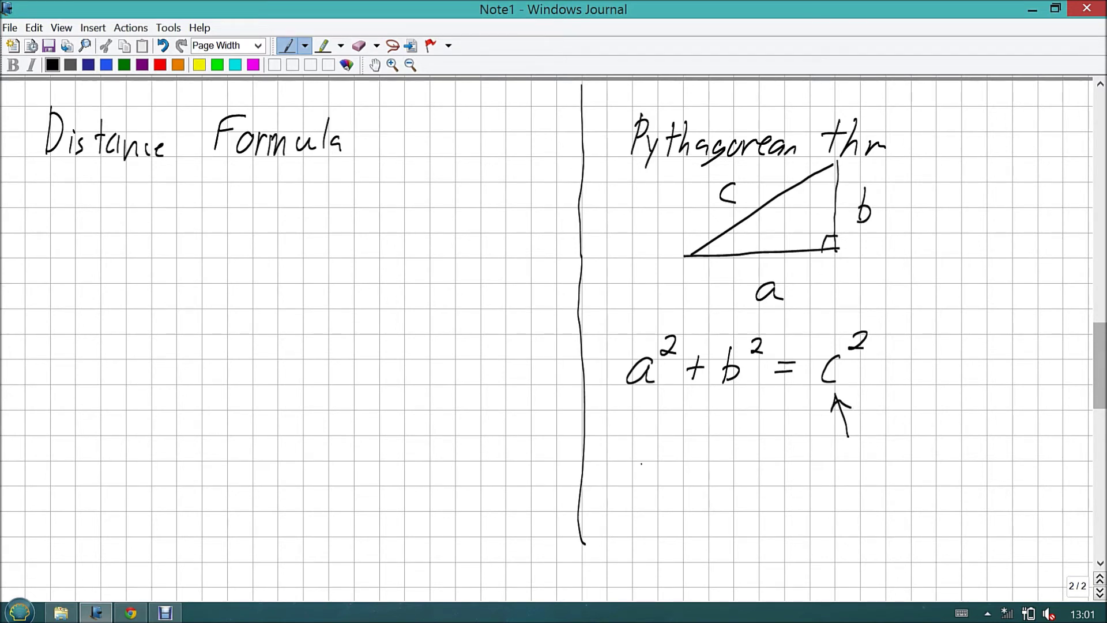
pyautogui.moveTo(646, 459)
pyautogui.mouseDown()
pyautogui.moveTo(648, 486)
pyautogui.moveTo(682, 465)
pyautogui.moveTo(708, 485)
pyautogui.moveTo(710, 436)
pyautogui.moveTo(878, 437)
pyautogui.mouseUp()
pyautogui.moveTo(741, 467)
pyautogui.mouseDown()
pyautogui.moveTo(730, 477)
pyautogui.moveTo(750, 479)
pyautogui.moveTo(765, 459)
pyautogui.moveTo(785, 480)
pyautogui.moveTo(842, 460)
pyautogui.mouseUp()
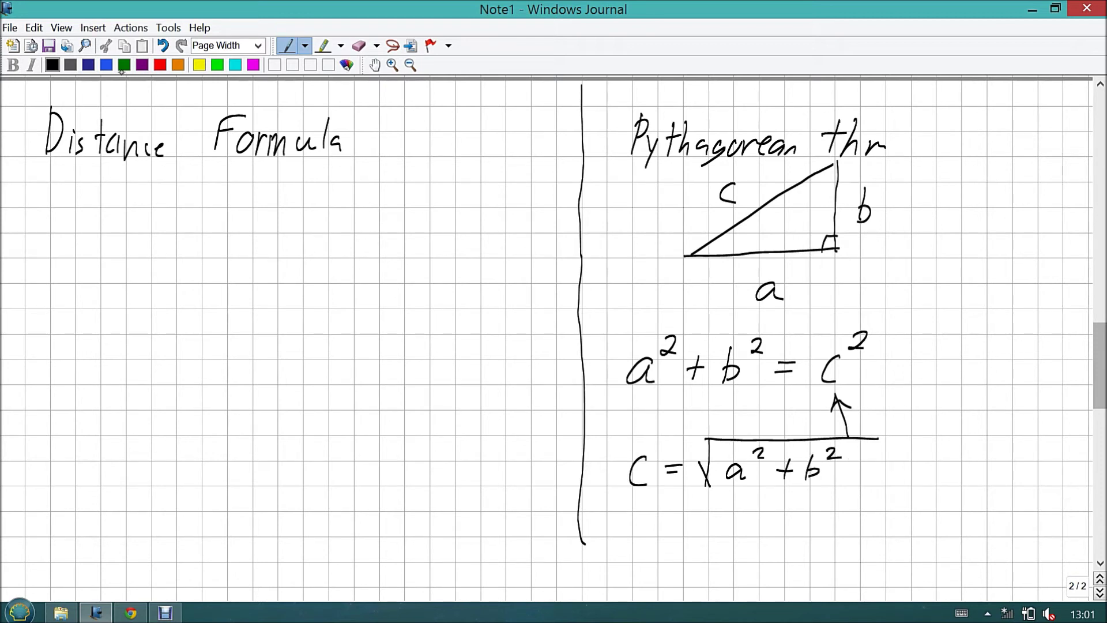
# Draw green x and y axes along the triangle, labelled X and y, with arrows linking them to sides a and b
pyautogui.click(121, 68)
pyautogui.moveTo(684, 161); pyautogui.dragTo(677, 311)
pyautogui.moveTo(613, 259)
pyautogui.mouseDown()
pyautogui.moveTo(895, 255)
pyautogui.moveTo(935, 272)
pyautogui.mouseUp()
pyautogui.moveTo(939, 254); pyautogui.dragTo(921, 271)
pyautogui.moveTo(663, 165); pyautogui.dragTo(667, 173)
pyautogui.moveTo(673, 164); pyautogui.dragTo(658, 188)
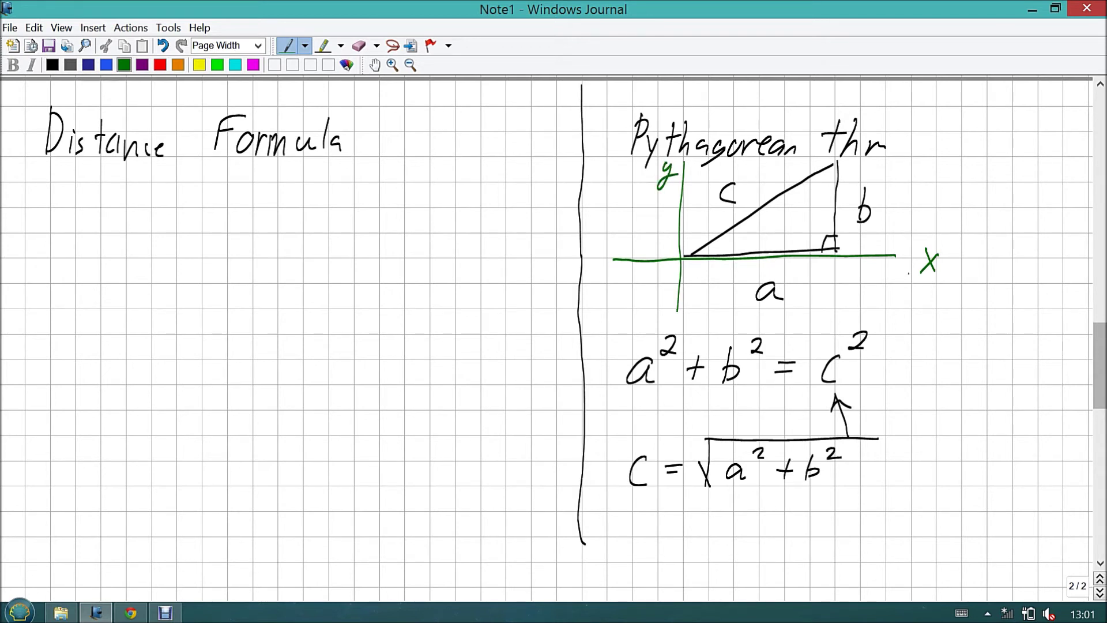
pyautogui.moveTo(909, 267)
pyautogui.mouseDown()
pyautogui.moveTo(801, 295)
pyautogui.moveTo(818, 300)
pyautogui.mouseUp()
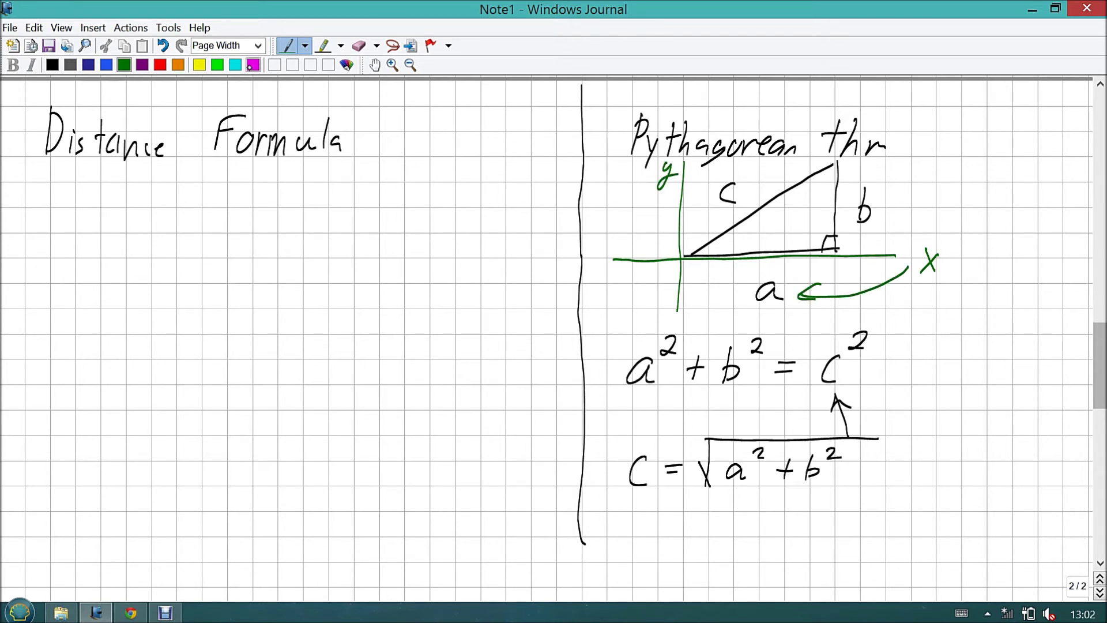
pyautogui.click(253, 65)
pyautogui.moveTo(682, 171)
pyautogui.mouseDown()
pyautogui.moveTo(877, 164)
pyautogui.moveTo(866, 182)
pyautogui.mouseUp()
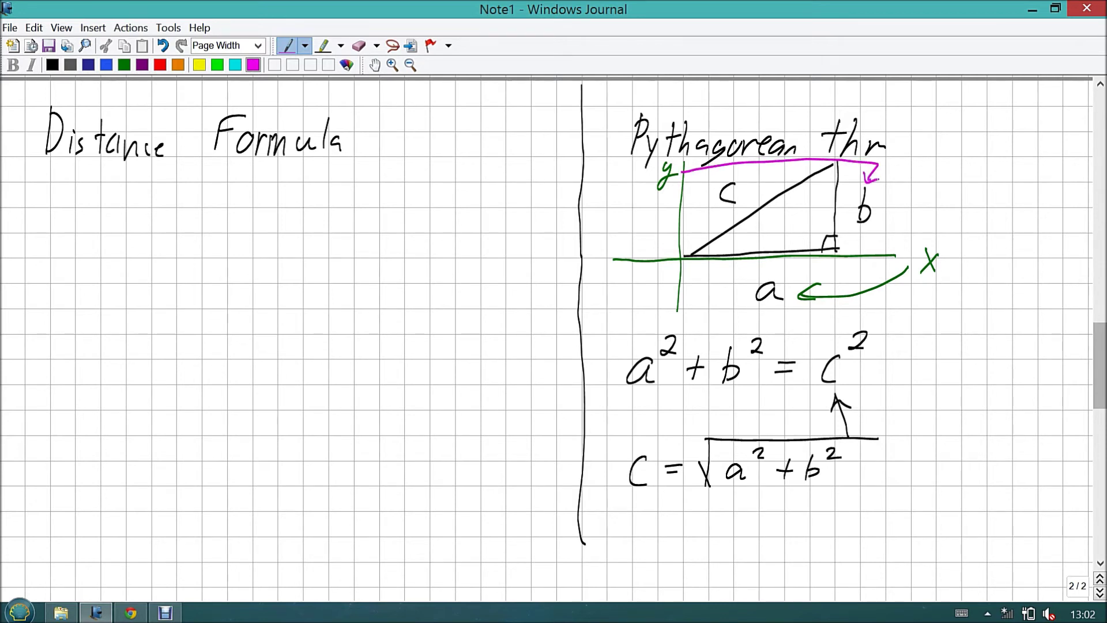
pyautogui.scroll(-3, 548, 311)
# In black, write c = √(x² + y²) below the square-root formula and mark side a's length
pyautogui.click(52, 65)
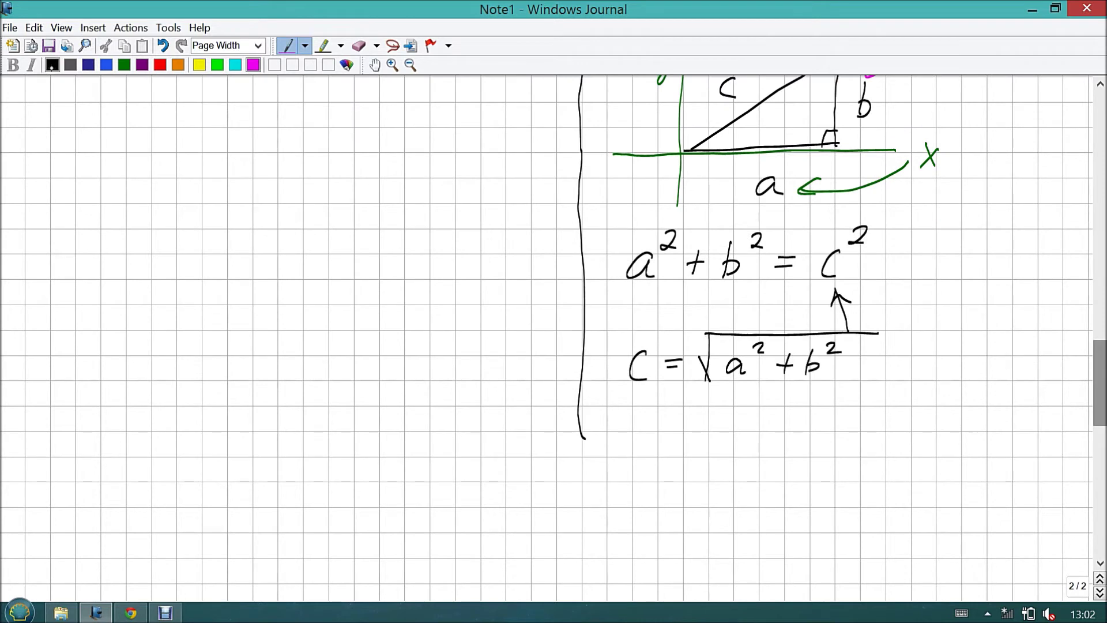
pyautogui.moveTo(639, 423)
pyautogui.mouseDown()
pyautogui.moveTo(636, 454)
pyautogui.moveTo(666, 437)
pyautogui.mouseUp()
pyautogui.click(690, 445)
pyautogui.moveTo(651, 449)
pyautogui.mouseDown()
pyautogui.moveTo(705, 454)
pyautogui.moveTo(705, 407)
pyautogui.moveTo(868, 410)
pyautogui.mouseUp()
pyautogui.moveTo(728, 433)
pyautogui.mouseDown()
pyautogui.moveTo(745, 452)
pyautogui.moveTo(728, 454)
pyautogui.moveTo(768, 431)
pyautogui.moveTo(788, 450)
pyautogui.mouseUp()
pyautogui.moveTo(780, 441)
pyautogui.mouseDown()
pyautogui.moveTo(830, 455)
pyautogui.moveTo(810, 463)
pyautogui.mouseUp()
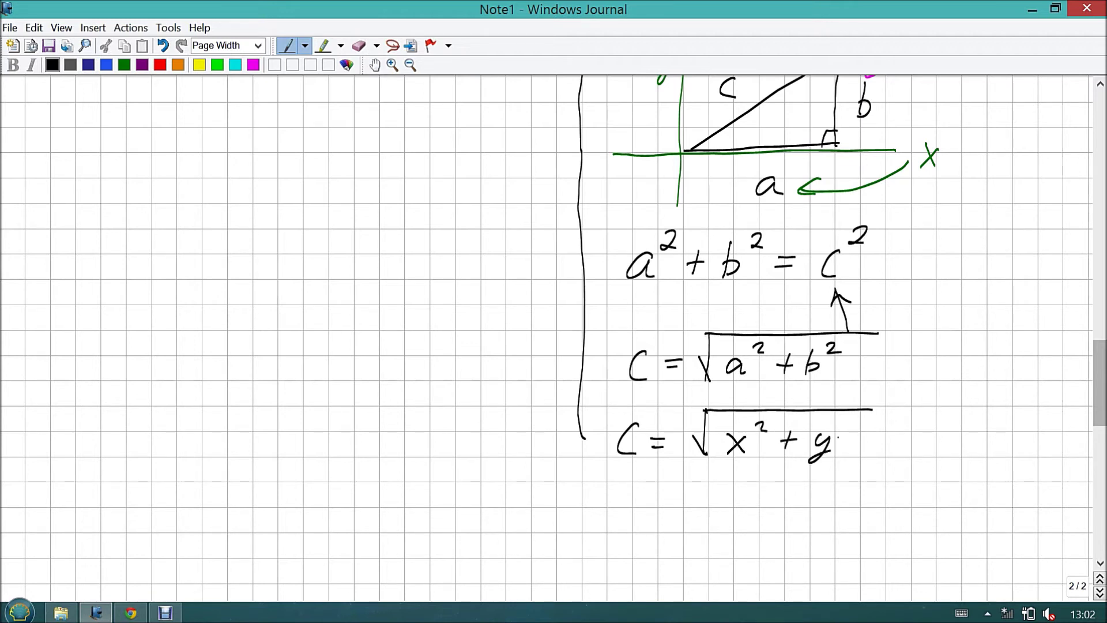
pyautogui.moveTo(839, 427); pyautogui.dragTo(853, 436)
pyautogui.moveTo(718, 463); pyautogui.dragTo(744, 462)
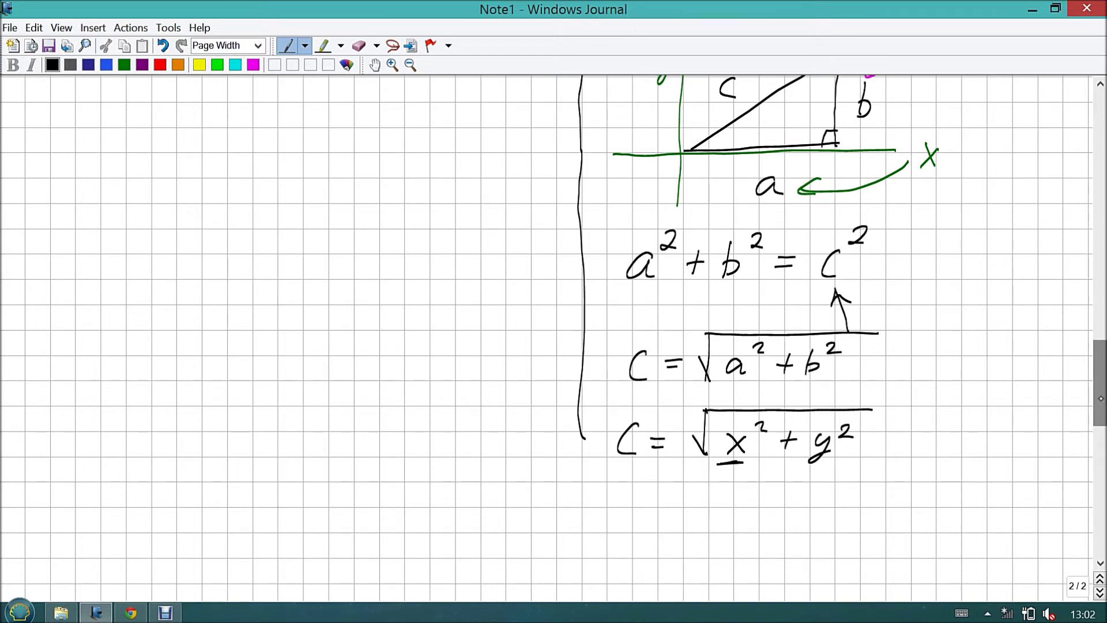
pyautogui.moveTo(1099, 382); pyautogui.dragTo(1099, 362)
pyautogui.moveTo(686, 287); pyautogui.dragTo(686, 300)
pyautogui.moveTo(689, 293); pyautogui.dragTo(835, 294)
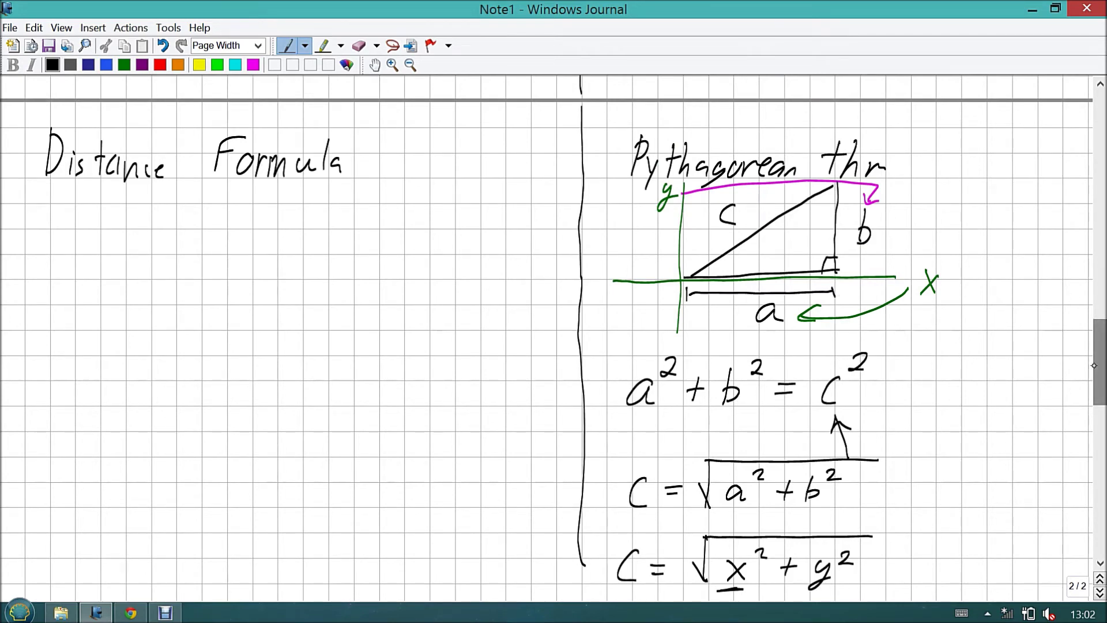
# Write c = √((x2−x1)² + (y2−y1)²) below, then scroll back to the Distance Formula heading
pyautogui.moveTo(1099, 363); pyautogui.dragTo(1100, 402)
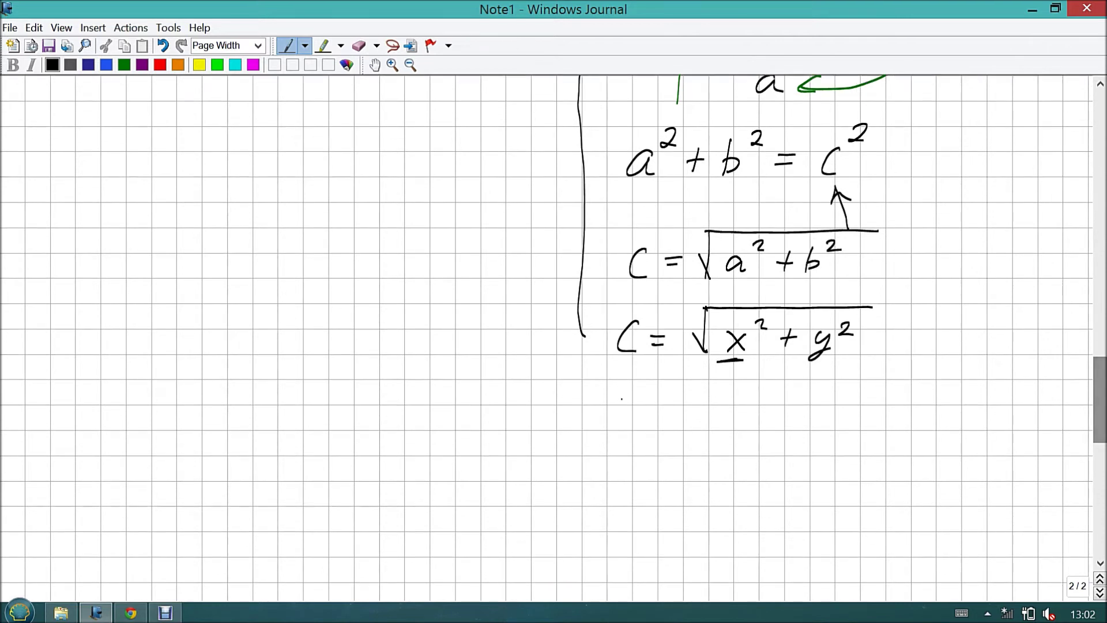
pyautogui.moveTo(629, 392)
pyautogui.mouseDown()
pyautogui.moveTo(631, 420)
pyautogui.moveTo(658, 399)
pyautogui.mouseUp()
pyautogui.moveTo(648, 409)
pyautogui.mouseDown()
pyautogui.moveTo(691, 429)
pyautogui.moveTo(693, 377)
pyautogui.moveTo(884, 379)
pyautogui.mouseUp()
pyautogui.moveTo(721, 391)
pyautogui.mouseDown()
pyautogui.moveTo(713, 431)
pyautogui.moveTo(782, 414)
pyautogui.moveTo(823, 436)
pyautogui.mouseUp()
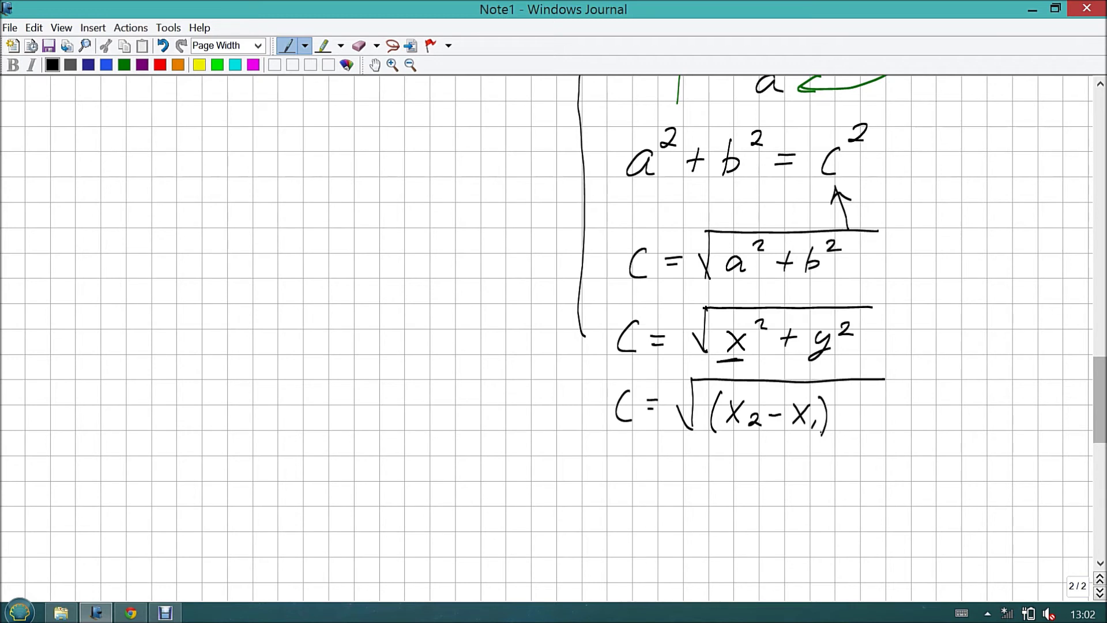
pyautogui.moveTo(855, 419); pyautogui.dragTo(854, 425)
pyautogui.moveTo(847, 415)
pyautogui.mouseDown()
pyautogui.moveTo(867, 413)
pyautogui.moveTo(843, 397)
pyautogui.moveTo(883, 430)
pyautogui.moveTo(909, 410)
pyautogui.moveTo(893, 435)
pyautogui.moveTo(952, 414)
pyautogui.mouseUp()
pyautogui.moveTo(960, 408)
pyautogui.mouseDown()
pyautogui.moveTo(974, 407)
pyautogui.moveTo(956, 433)
pyautogui.moveTo(973, 432)
pyautogui.mouseUp()
pyautogui.moveTo(979, 399); pyautogui.dragTo(979, 435)
pyautogui.moveTo(994, 392); pyautogui.dragTo(1002, 402)
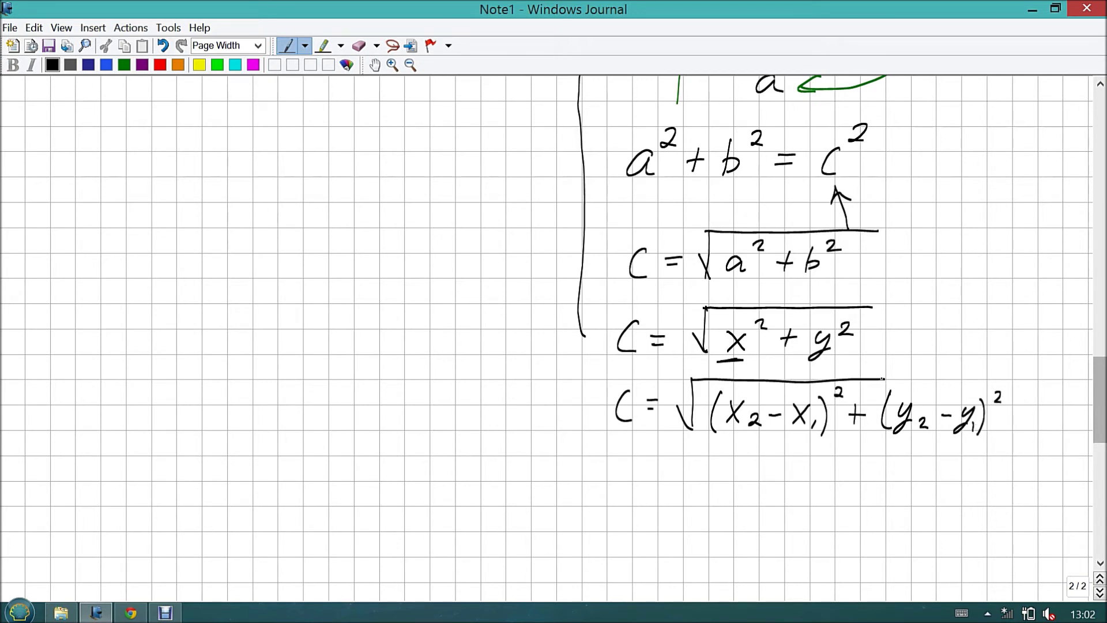
pyautogui.moveTo(882, 379); pyautogui.dragTo(1001, 378)
pyautogui.moveTo(1098, 404); pyautogui.dragTo(1102, 360)
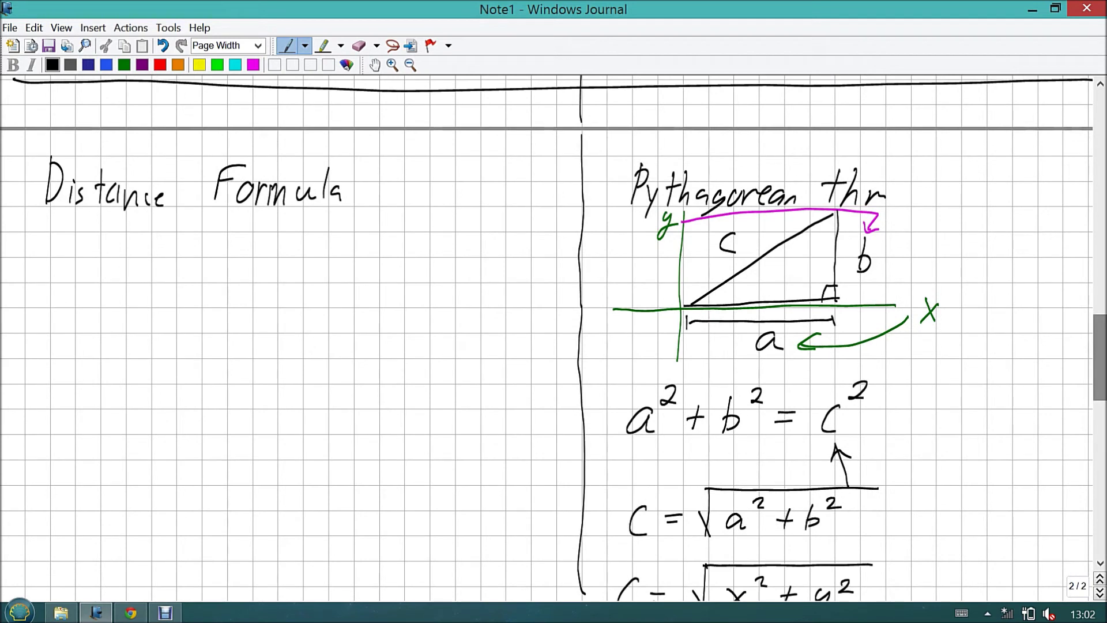
# Write d = √((x2−x1)² + (y2−y1)²) in magenta under the Distance Formula heading
pyautogui.click(253, 65)
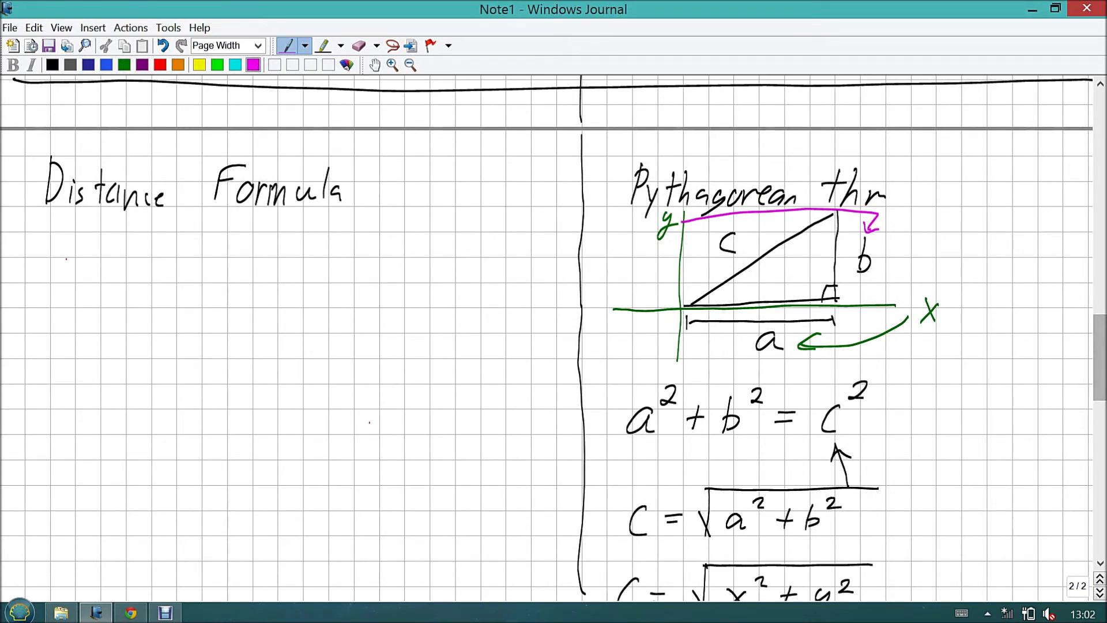
pyautogui.moveTo(68, 244)
pyautogui.mouseDown()
pyautogui.moveTo(67, 278)
pyautogui.moveTo(107, 259)
pyautogui.mouseUp()
pyautogui.moveTo(127, 260); pyautogui.dragTo(142, 282)
pyautogui.moveTo(146, 228)
pyautogui.mouseDown()
pyautogui.moveTo(143, 282)
pyautogui.moveTo(160, 230)
pyautogui.moveTo(352, 235)
pyautogui.mouseUp()
pyautogui.moveTo(169, 240)
pyautogui.mouseDown()
pyautogui.moveTo(166, 281)
pyautogui.moveTo(236, 267)
pyautogui.moveTo(229, 279)
pyautogui.mouseUp()
pyautogui.moveTo(248, 266); pyautogui.dragTo(253, 284)
pyautogui.moveTo(267, 240)
pyautogui.mouseDown()
pyautogui.moveTo(321, 283)
pyautogui.moveTo(340, 276)
pyautogui.moveTo(326, 276)
pyautogui.moveTo(327, 287)
pyautogui.moveTo(383, 270)
pyautogui.mouseUp()
pyautogui.hotkey('ctrl', 'z')
pyautogui.moveTo(391, 257)
pyautogui.mouseDown()
pyautogui.moveTo(376, 282)
pyautogui.moveTo(390, 278)
pyautogui.mouseUp()
pyautogui.moveTo(398, 253)
pyautogui.mouseDown()
pyautogui.moveTo(398, 285)
pyautogui.moveTo(426, 258)
pyautogui.mouseUp()
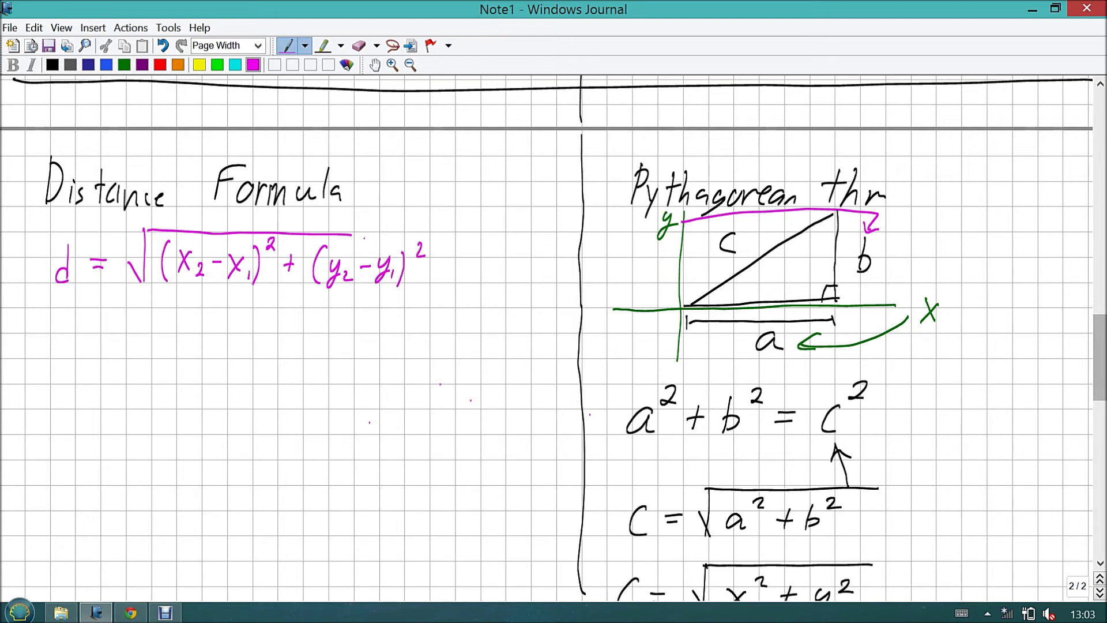
pyautogui.moveTo(350, 233); pyautogui.dragTo(428, 236)
# In black, extend the vertical divider, rule a line across the page, and begin the point (4, 5)
pyautogui.click(106, 65)
pyautogui.scroll(-1, 554, 338)
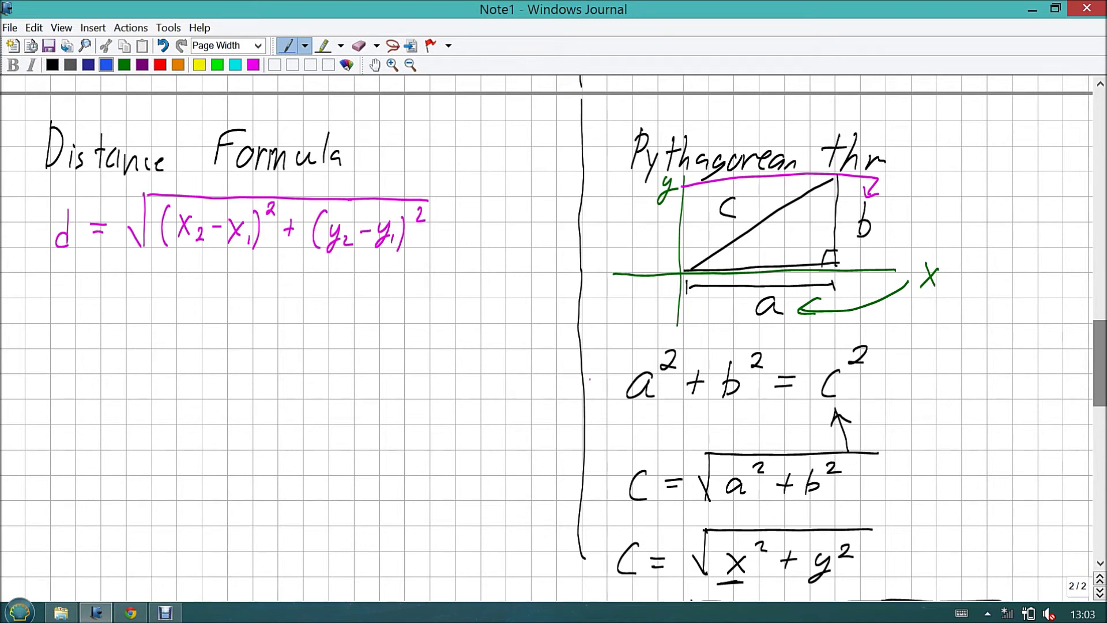
pyautogui.scroll(-2, 554, 338)
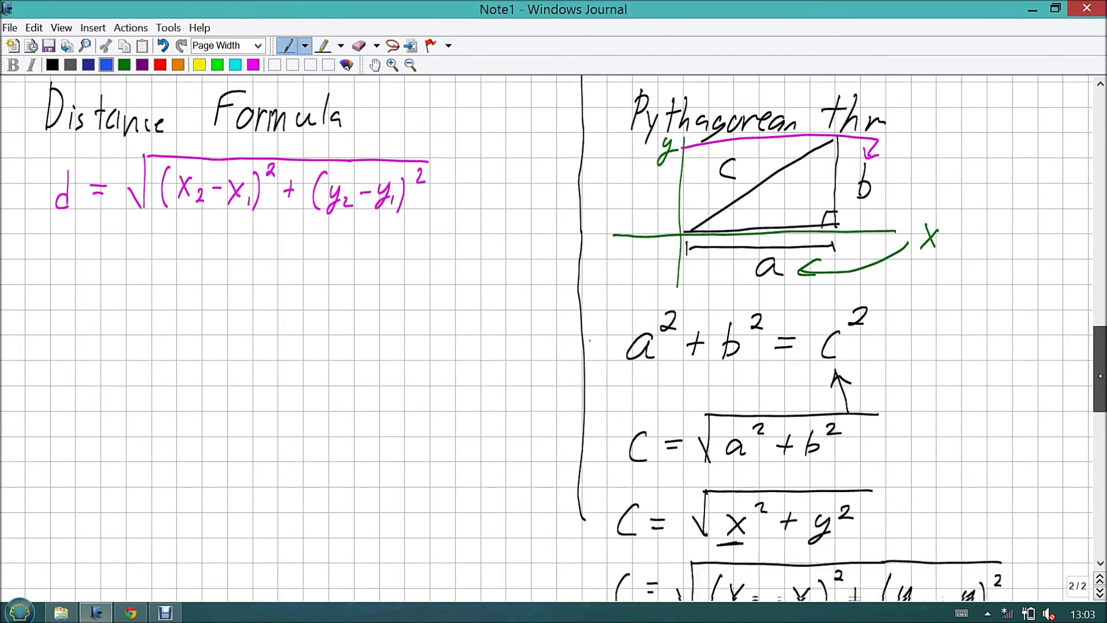
pyautogui.click(52, 64)
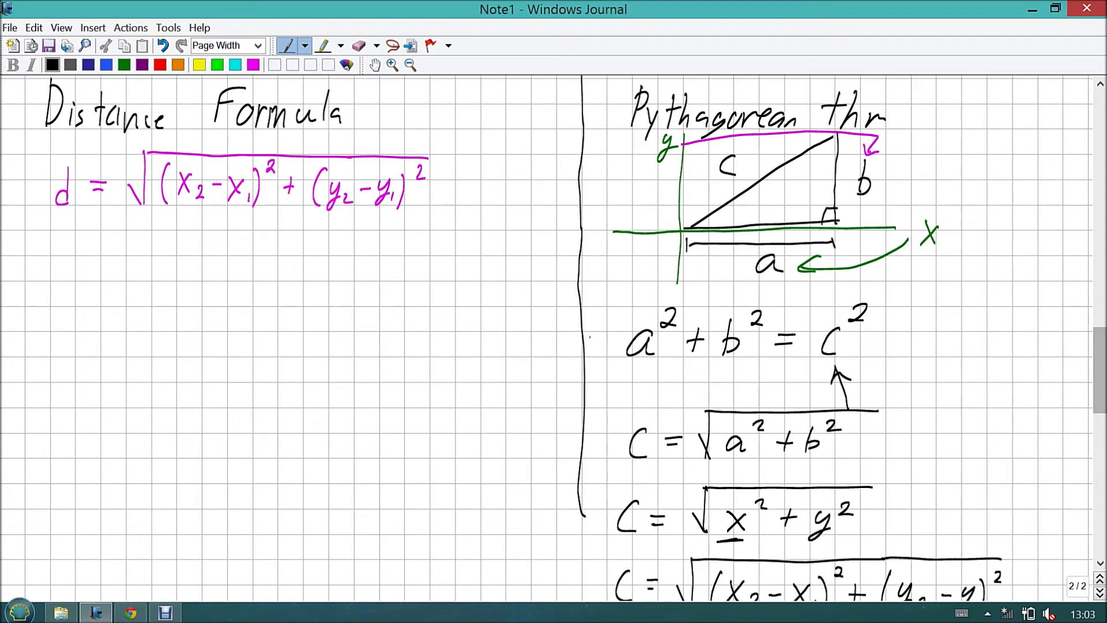
pyautogui.scroll(-10, 589, 338)
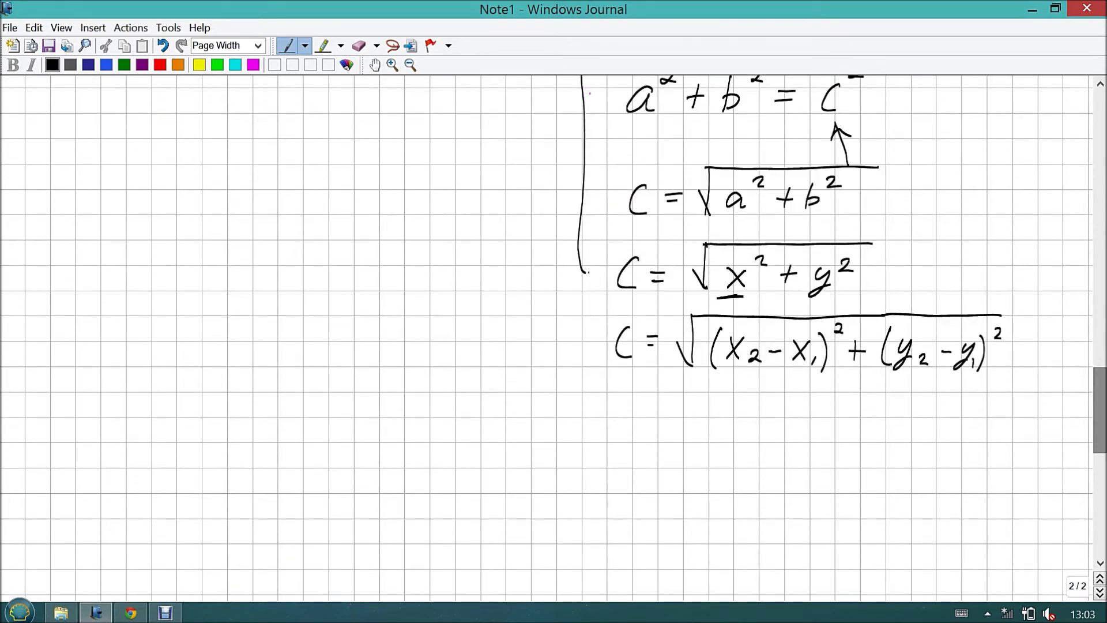
pyautogui.moveTo(584, 285); pyautogui.dragTo(592, 377)
pyautogui.moveTo(13, 370)
pyautogui.mouseDown()
pyautogui.moveTo(1018, 389)
pyautogui.moveTo(1092, 402)
pyautogui.moveTo(1101, 461)
pyautogui.mouseUp()
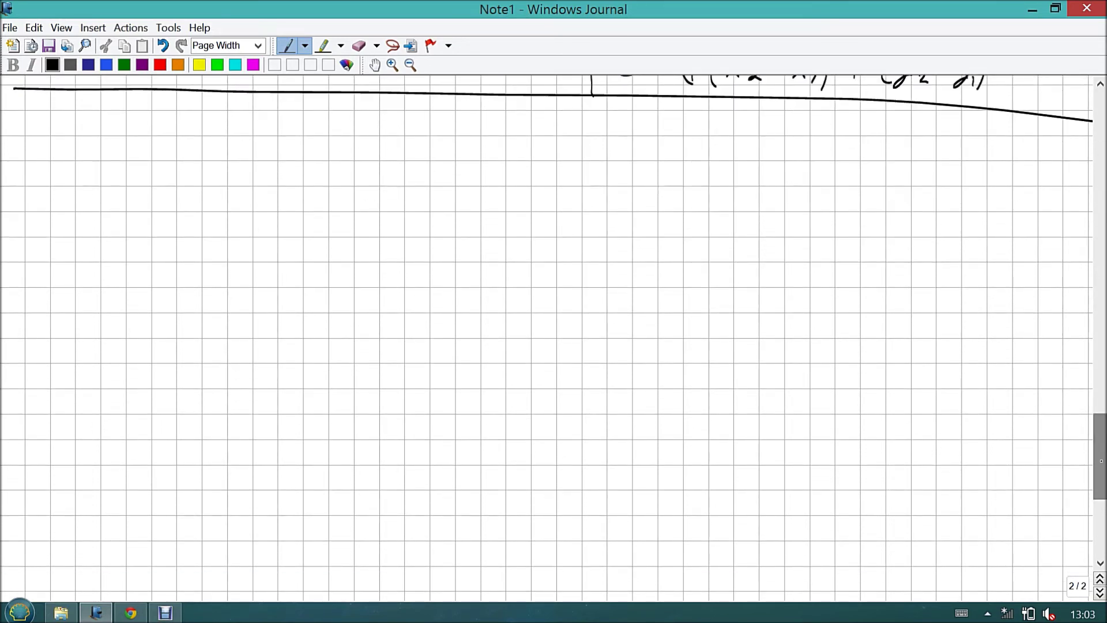
pyautogui.moveTo(93, 121); pyautogui.dragTo(89, 161)
# Write the points (4, 5) and (−2, −6) in black
pyautogui.moveTo(125, 127); pyautogui.dragTo(128, 162)
pyautogui.moveTo(140, 154)
pyautogui.mouseDown()
pyautogui.moveTo(138, 163)
pyautogui.moveTo(172, 144)
pyautogui.moveTo(163, 154)
pyautogui.mouseUp()
pyautogui.moveTo(164, 133)
pyautogui.mouseDown()
pyautogui.moveTo(180, 132)
pyautogui.moveTo(188, 161)
pyautogui.moveTo(219, 172)
pyautogui.mouseUp()
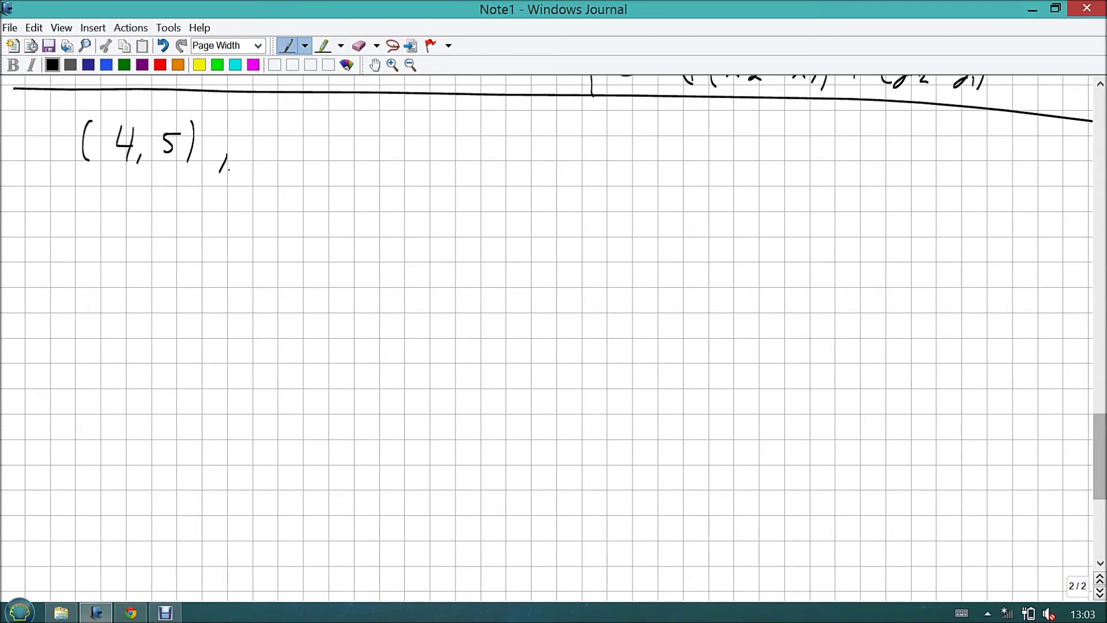
pyautogui.moveTo(331, 120)
pyautogui.mouseDown()
pyautogui.moveTo(316, 162)
pyautogui.moveTo(342, 144)
pyautogui.mouseUp()
pyautogui.moveTo(352, 134); pyautogui.dragTo(362, 151)
pyautogui.moveTo(371, 148)
pyautogui.mouseDown()
pyautogui.moveTo(367, 161)
pyautogui.moveTo(403, 143)
pyautogui.mouseUp()
pyautogui.moveTo(432, 132); pyautogui.dragTo(413, 153)
pyautogui.moveTo(436, 119); pyautogui.dragTo(430, 176)
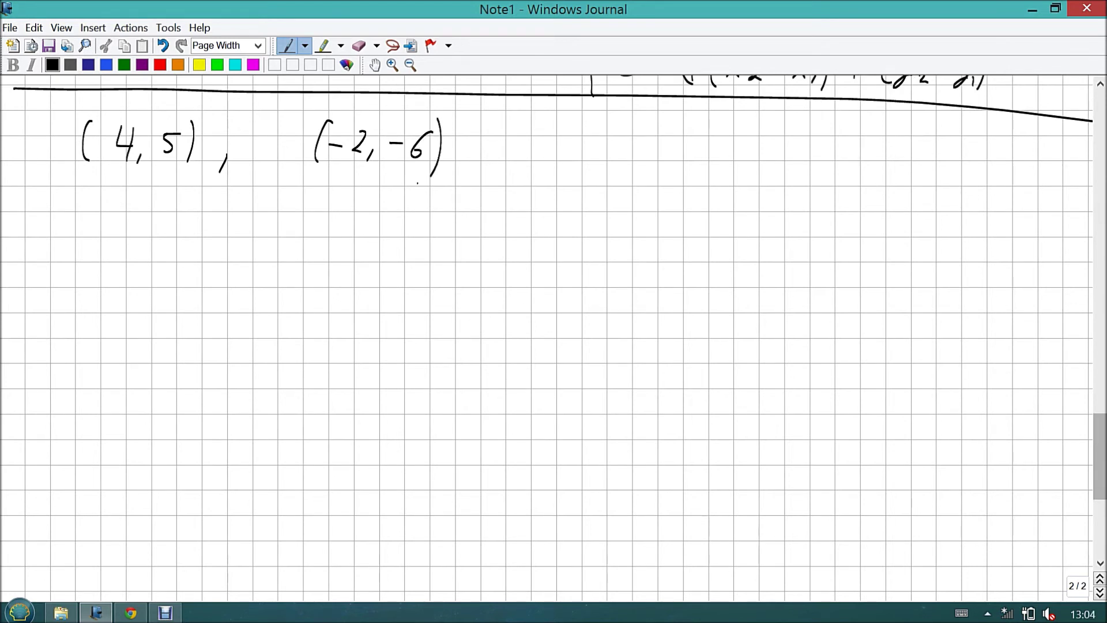
# Write the caption 'Distance between the points.' beneath the two points
pyautogui.moveTo(110, 191)
pyautogui.mouseDown()
pyautogui.moveTo(106, 238)
pyautogui.moveTo(143, 233)
pyautogui.mouseUp()
pyautogui.moveTo(172, 200)
pyautogui.mouseDown()
pyautogui.moveTo(169, 228)
pyautogui.moveTo(174, 219)
pyautogui.mouseUp()
pyautogui.moveTo(197, 213)
pyautogui.mouseDown()
pyautogui.moveTo(188, 221)
pyautogui.moveTo(198, 222)
pyautogui.mouseUp()
pyautogui.moveTo(202, 217)
pyautogui.mouseDown()
pyautogui.moveTo(205, 236)
pyautogui.moveTo(220, 236)
pyautogui.mouseUp()
pyautogui.moveTo(234, 222)
pyautogui.mouseDown()
pyautogui.moveTo(229, 237)
pyautogui.moveTo(249, 236)
pyautogui.mouseUp()
pyautogui.moveTo(294, 192)
pyautogui.mouseDown()
pyautogui.moveTo(286, 236)
pyautogui.moveTo(303, 232)
pyautogui.mouseUp()
pyautogui.moveTo(313, 225)
pyautogui.mouseDown()
pyautogui.moveTo(340, 236)
pyautogui.moveTo(349, 218)
pyautogui.mouseUp()
pyautogui.moveTo(354, 218); pyautogui.dragTo(407, 237)
pyautogui.moveTo(416, 227); pyautogui.dragTo(429, 236)
pyautogui.moveTo(484, 202); pyautogui.dragTo(473, 233)
pyautogui.moveTo(474, 218); pyautogui.dragTo(488, 217)
pyautogui.moveTo(495, 206); pyautogui.dragTo(507, 233)
pyautogui.moveTo(510, 229)
pyautogui.mouseDown()
pyautogui.moveTo(550, 248)
pyautogui.moveTo(566, 230)
pyautogui.mouseUp()
pyautogui.moveTo(574, 224); pyautogui.dragTo(591, 234)
pyautogui.moveTo(598, 222); pyautogui.dragTo(611, 236)
pyautogui.moveTo(629, 209)
pyautogui.mouseDown()
pyautogui.moveTo(621, 233)
pyautogui.moveTo(637, 218)
pyautogui.mouseUp()
pyautogui.moveTo(641, 218); pyautogui.dragTo(632, 230)
pyautogui.click(646, 229)
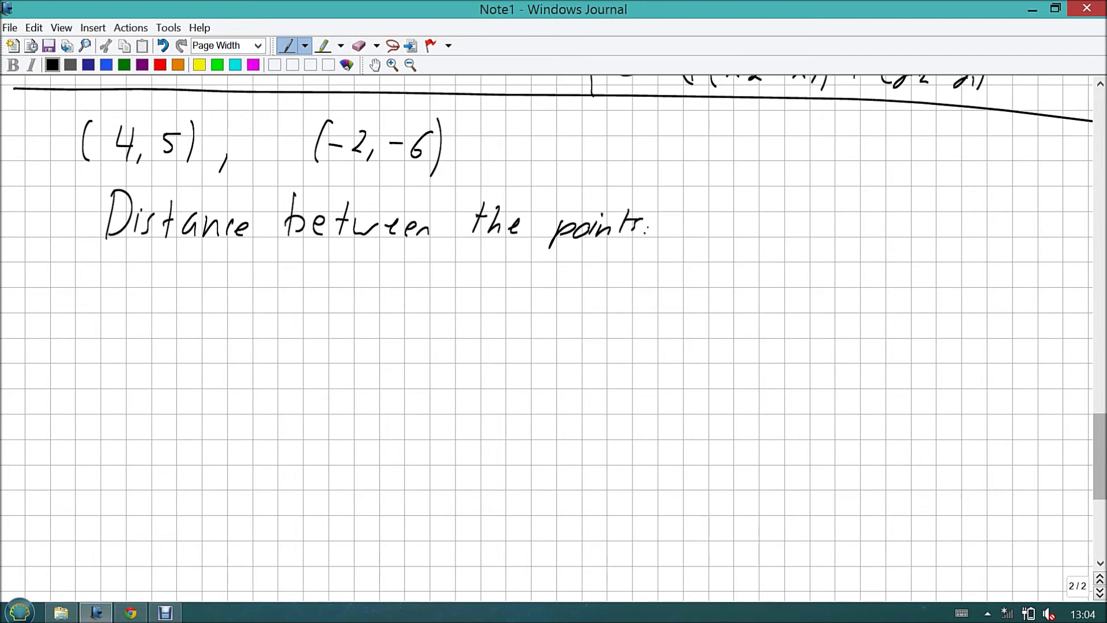
# Write the magenta formula d = √((x2−x1)² + (y2−y1)²) below the caption
pyautogui.click(253, 64)
pyautogui.moveTo(156, 273)
pyautogui.mouseDown()
pyautogui.moveTo(153, 312)
pyautogui.moveTo(183, 292)
pyautogui.mouseUp()
pyautogui.moveTo(172, 299)
pyautogui.mouseDown()
pyautogui.moveTo(232, 315)
pyautogui.moveTo(233, 264)
pyautogui.moveTo(410, 271)
pyautogui.mouseUp()
pyautogui.moveTo(259, 275)
pyautogui.mouseDown()
pyautogui.moveTo(250, 315)
pyautogui.moveTo(312, 298)
pyautogui.mouseUp()
pyautogui.moveTo(319, 290); pyautogui.dragTo(329, 308)
pyautogui.moveTo(332, 291)
pyautogui.mouseDown()
pyautogui.moveTo(313, 309)
pyautogui.moveTo(332, 315)
pyautogui.mouseUp()
pyautogui.moveTo(339, 286); pyautogui.dragTo(339, 318)
pyautogui.moveTo(350, 278); pyautogui.dragTo(379, 310)
pyautogui.moveTo(368, 302)
pyautogui.mouseDown()
pyautogui.moveTo(408, 292)
pyautogui.moveTo(404, 311)
pyautogui.mouseUp()
pyautogui.moveTo(418, 288)
pyautogui.mouseDown()
pyautogui.moveTo(415, 318)
pyautogui.moveTo(461, 299)
pyautogui.mouseUp()
pyautogui.moveTo(470, 291)
pyautogui.mouseDown()
pyautogui.moveTo(469, 317)
pyautogui.moveTo(495, 318)
pyautogui.mouseUp()
pyautogui.moveTo(514, 281); pyautogui.dragTo(526, 290)
pyautogui.moveTo(403, 270); pyautogui.dragTo(521, 266)
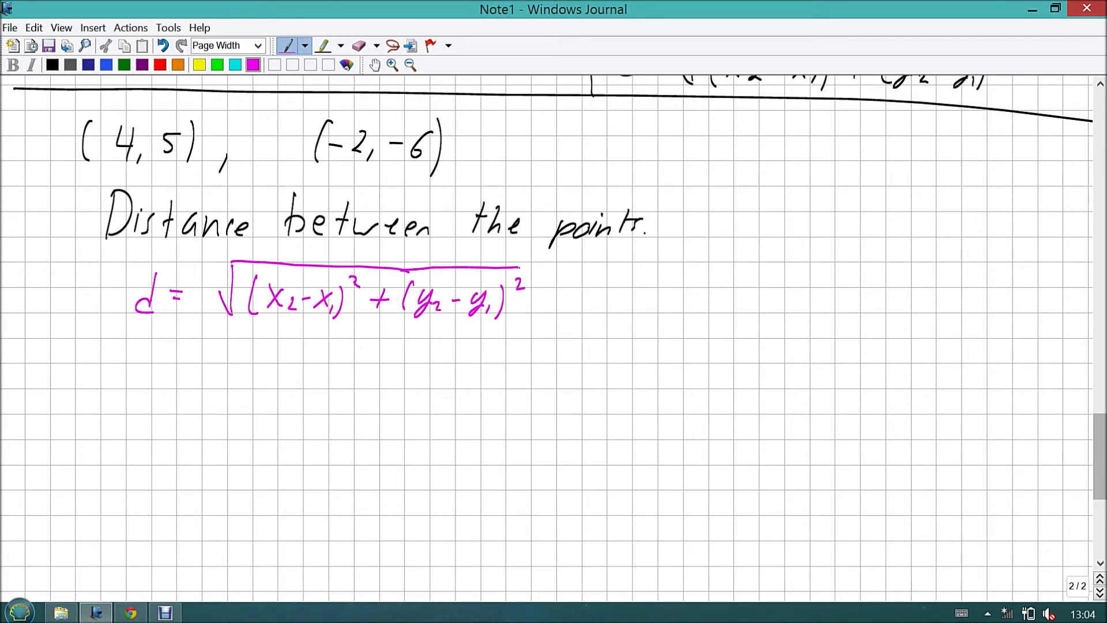
# Label (4, 5) as x1, y1 in blue and (−2, −6) as x2, y2 in green
pyautogui.click(107, 64)
pyautogui.moveTo(118, 95)
pyautogui.mouseDown()
pyautogui.moveTo(131, 116)
pyautogui.moveTo(117, 119)
pyautogui.mouseUp()
pyautogui.moveTo(139, 107)
pyautogui.mouseDown()
pyautogui.moveTo(139, 117)
pyautogui.moveTo(174, 111)
pyautogui.mouseUp()
pyautogui.moveTo(179, 100)
pyautogui.mouseDown()
pyautogui.moveTo(163, 126)
pyautogui.moveTo(182, 122)
pyautogui.mouseUp()
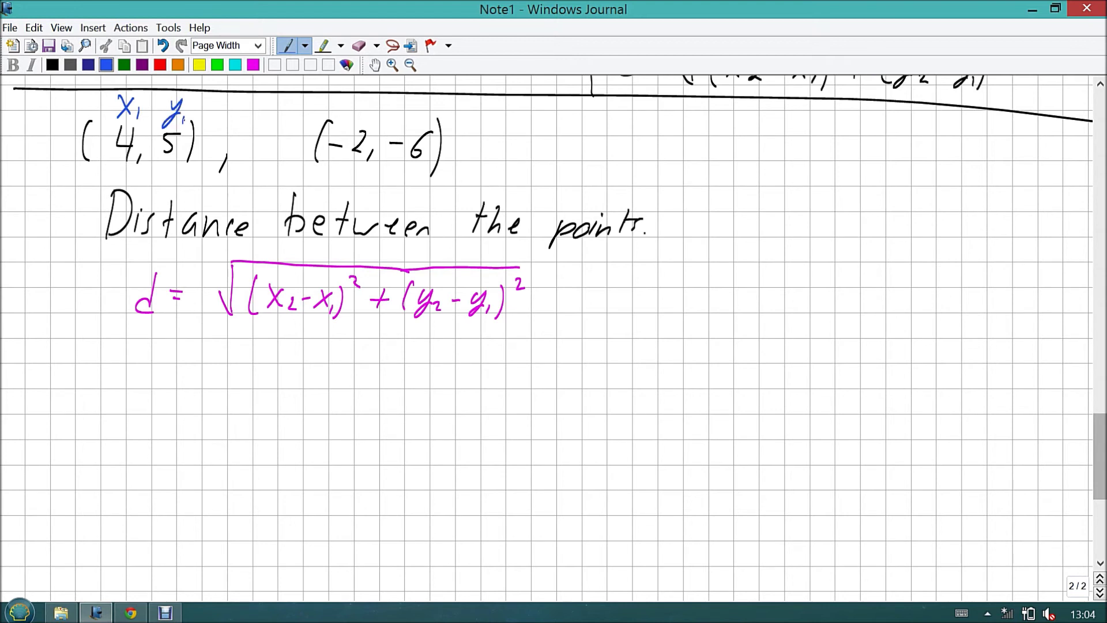
pyautogui.click(124, 64)
pyautogui.moveTo(353, 104); pyautogui.dragTo(363, 119)
pyautogui.moveTo(364, 104)
pyautogui.mouseDown()
pyautogui.moveTo(349, 121)
pyautogui.moveTo(419, 115)
pyautogui.mouseUp()
pyautogui.moveTo(426, 104)
pyautogui.mouseDown()
pyautogui.moveTo(410, 124)
pyautogui.moveTo(437, 119)
pyautogui.mouseUp()
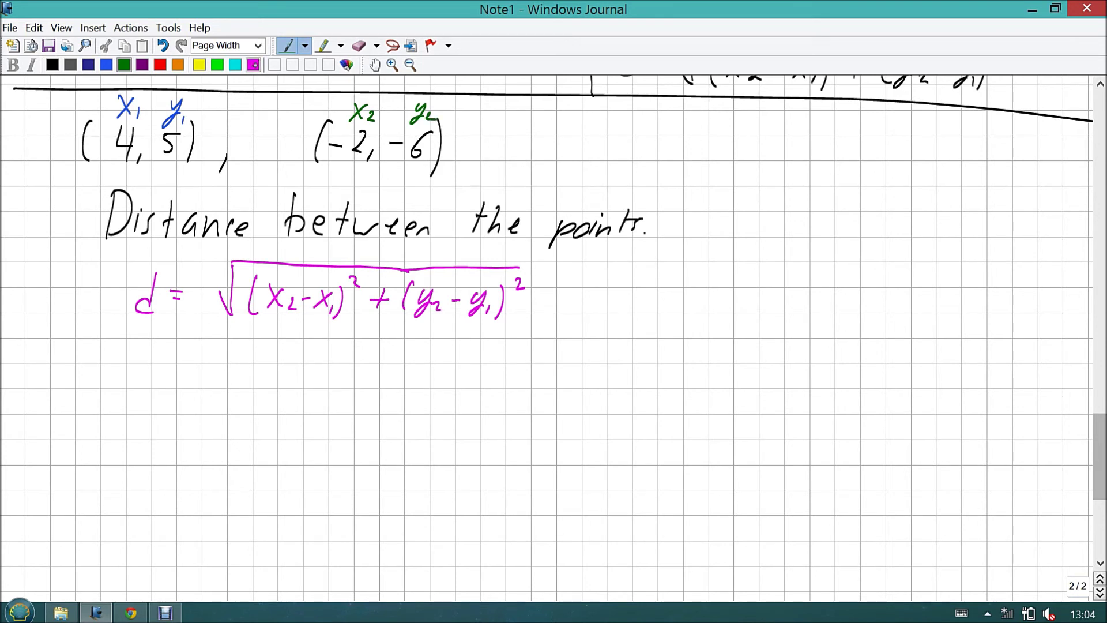
# Write the substitution = √((−2−4)² + (−6−5)²) in magenta below the formula
pyautogui.click(253, 65)
pyautogui.moveTo(162, 384); pyautogui.dragTo(181, 384)
pyautogui.moveTo(163, 395)
pyautogui.mouseDown()
pyautogui.moveTo(227, 440)
pyautogui.moveTo(226, 361)
pyautogui.moveTo(551, 367)
pyautogui.mouseUp()
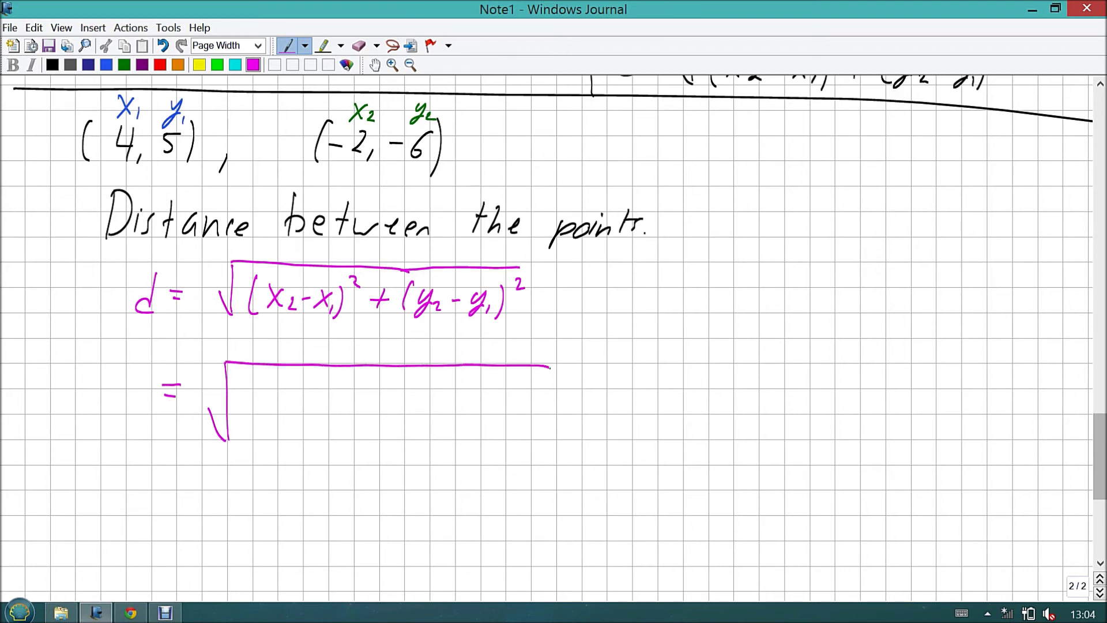
pyautogui.moveTo(253, 387)
pyautogui.mouseDown()
pyautogui.moveTo(250, 438)
pyautogui.moveTo(270, 415)
pyautogui.moveTo(290, 430)
pyautogui.moveTo(313, 417)
pyautogui.mouseUp()
pyautogui.moveTo(326, 400); pyautogui.dragTo(341, 433)
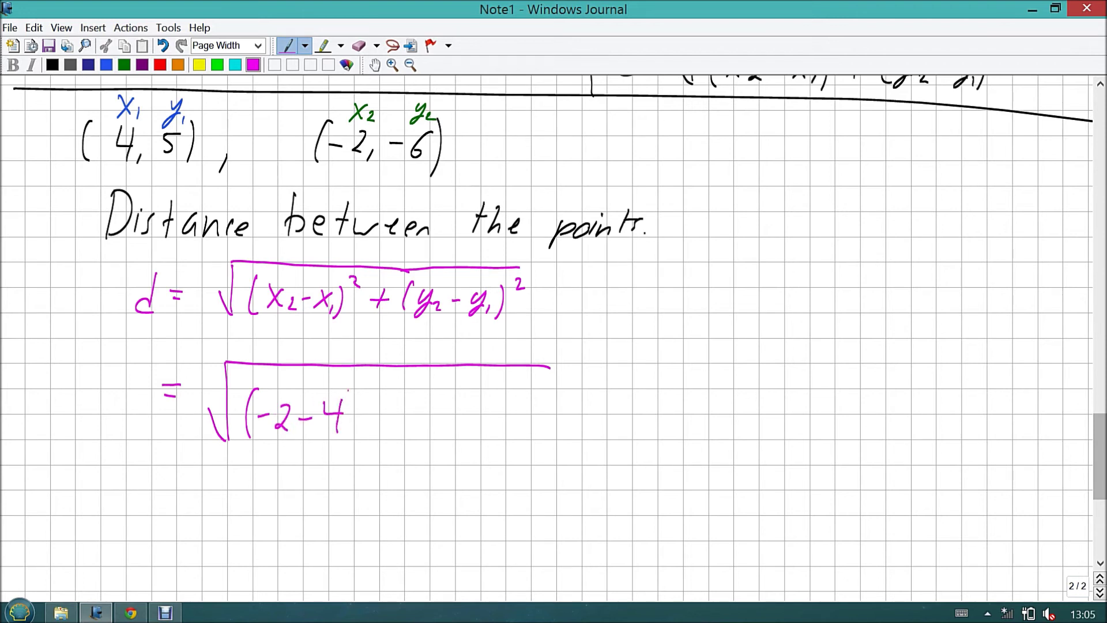
pyautogui.moveTo(348, 390)
pyautogui.mouseDown()
pyautogui.moveTo(345, 442)
pyautogui.moveTo(367, 393)
pyautogui.moveTo(397, 427)
pyautogui.moveTo(410, 421)
pyautogui.moveTo(441, 442)
pyautogui.moveTo(468, 417)
pyautogui.mouseUp()
pyautogui.moveTo(484, 403)
pyautogui.mouseDown()
pyautogui.moveTo(475, 426)
pyautogui.moveTo(542, 422)
pyautogui.moveTo(525, 430)
pyautogui.moveTo(545, 408)
pyautogui.mouseUp()
pyautogui.moveTo(550, 393)
pyautogui.mouseDown()
pyautogui.moveTo(546, 443)
pyautogui.moveTo(586, 362)
pyautogui.mouseUp()
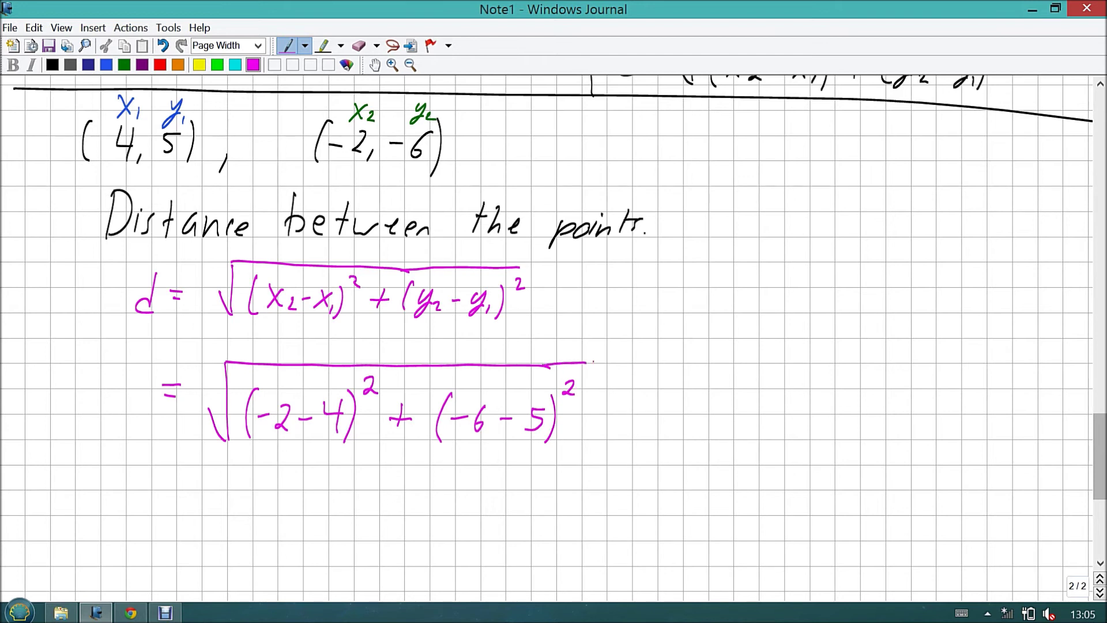
pyautogui.moveTo(1100, 456); pyautogui.dragTo(1100, 470)
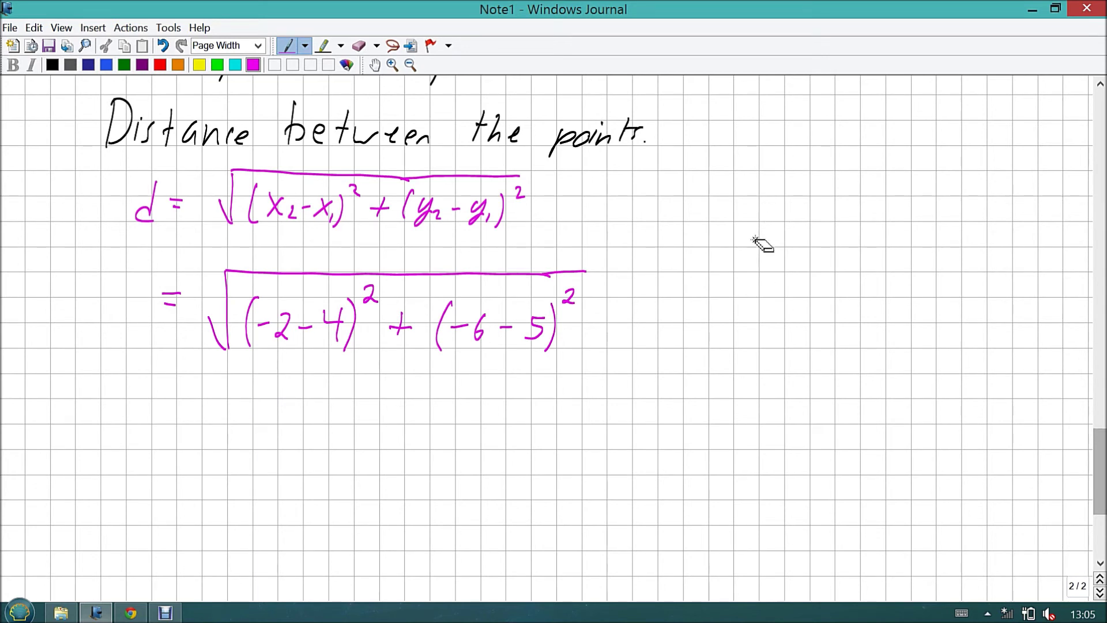
# Write a circled GEMA reminder to the right of the formulas and erase the stray stroke
pyautogui.moveTo(773, 226)
pyautogui.mouseDown()
pyautogui.moveTo(754, 245)
pyautogui.moveTo(785, 241)
pyautogui.moveTo(768, 308)
pyautogui.moveTo(772, 294)
pyautogui.mouseUp()
pyautogui.moveTo(750, 279); pyautogui.dragTo(775, 277)
pyautogui.moveTo(749, 324)
pyautogui.mouseDown()
pyautogui.moveTo(740, 352)
pyautogui.moveTo(760, 352)
pyautogui.mouseUp()
pyautogui.moveTo(735, 396)
pyautogui.mouseDown()
pyautogui.moveTo(756, 395)
pyautogui.moveTo(756, 381)
pyautogui.mouseUp()
pyautogui.moveTo(819, 242)
pyautogui.mouseDown()
pyautogui.moveTo(686, 352)
pyautogui.moveTo(797, 242)
pyautogui.moveTo(799, 339)
pyautogui.mouseUp()
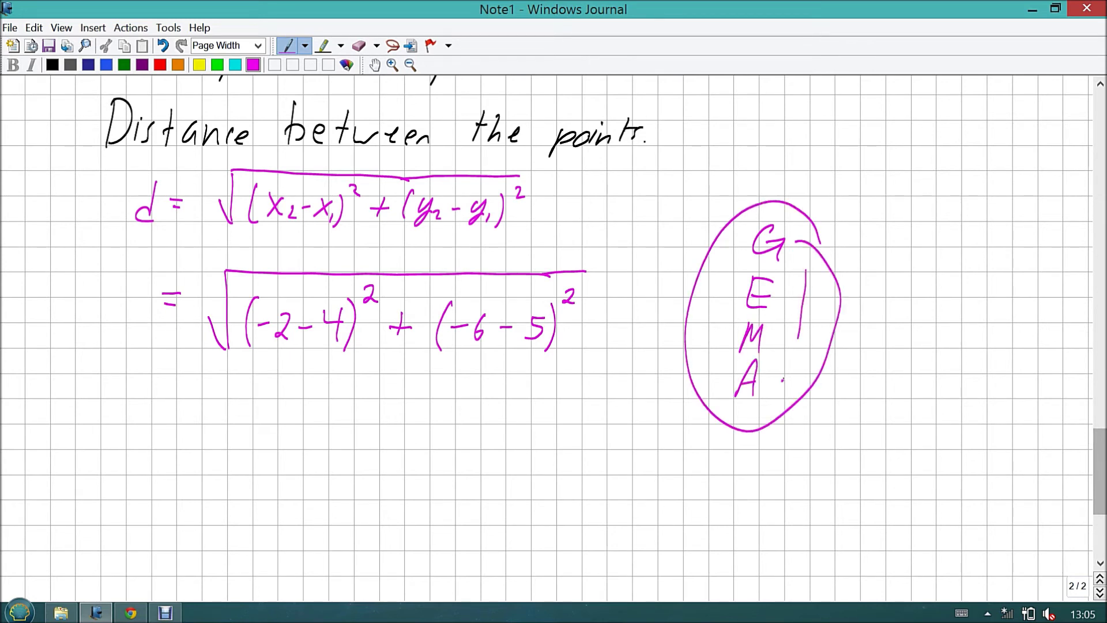
pyautogui.click(805, 311)
pyautogui.moveTo(1100, 470); pyautogui.dragTo(1100, 476)
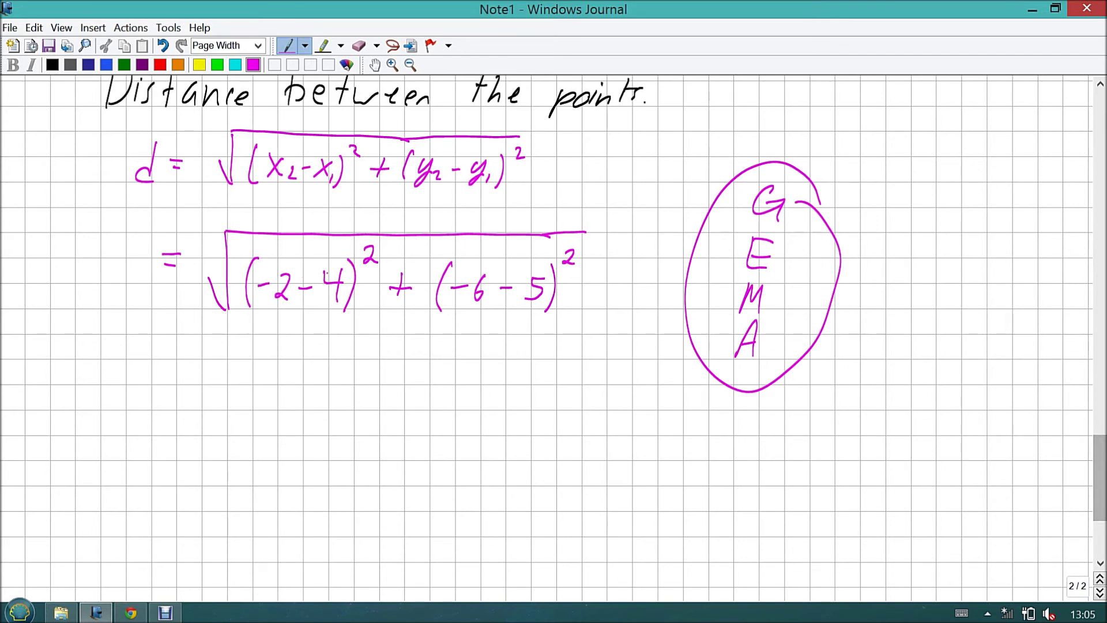
# Write the simplified root √((−6)² + (−11)²) below the substitution
pyautogui.moveTo(213, 382)
pyautogui.mouseDown()
pyautogui.moveTo(225, 410)
pyautogui.moveTo(226, 342)
pyautogui.moveTo(442, 340)
pyautogui.mouseUp()
pyautogui.moveTo(260, 384)
pyautogui.mouseDown()
pyautogui.moveTo(291, 388)
pyautogui.moveTo(258, 407)
pyautogui.moveTo(265, 412)
pyautogui.mouseUp()
pyautogui.moveTo(309, 358)
pyautogui.mouseDown()
pyautogui.moveTo(312, 407)
pyautogui.moveTo(341, 360)
pyautogui.moveTo(367, 395)
pyautogui.mouseUp()
pyautogui.moveTo(360, 387); pyautogui.dragTo(378, 387)
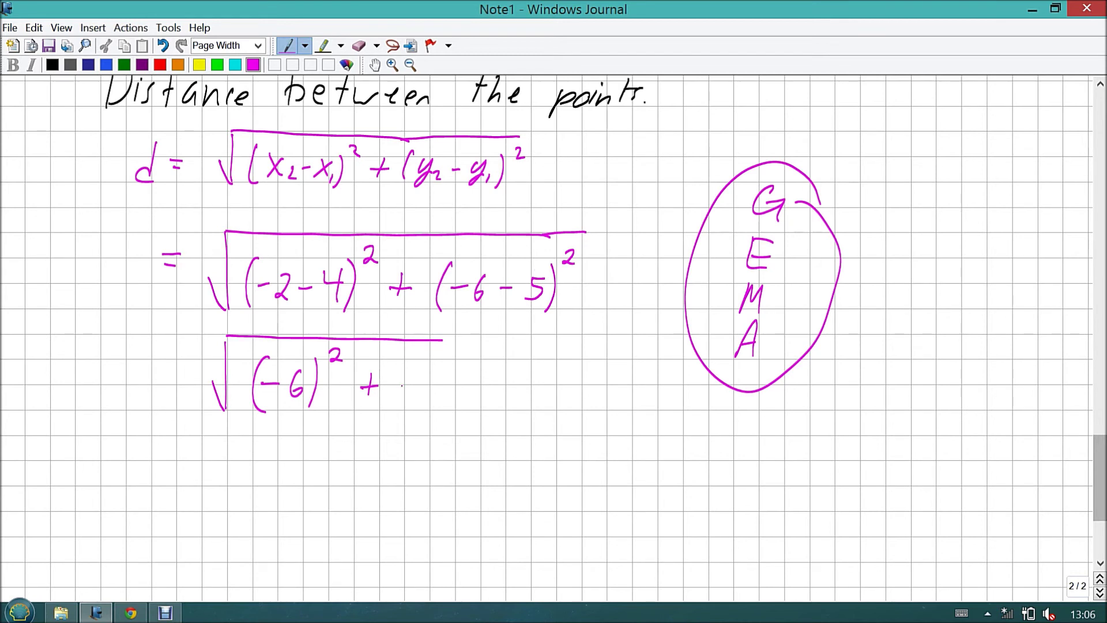
pyautogui.moveTo(411, 372)
pyautogui.mouseDown()
pyautogui.moveTo(404, 412)
pyautogui.moveTo(432, 388)
pyautogui.mouseUp()
pyautogui.moveTo(444, 376)
pyautogui.mouseDown()
pyautogui.moveTo(442, 404)
pyautogui.moveTo(468, 410)
pyautogui.mouseUp()
pyautogui.moveTo(487, 350); pyautogui.dragTo(499, 368)
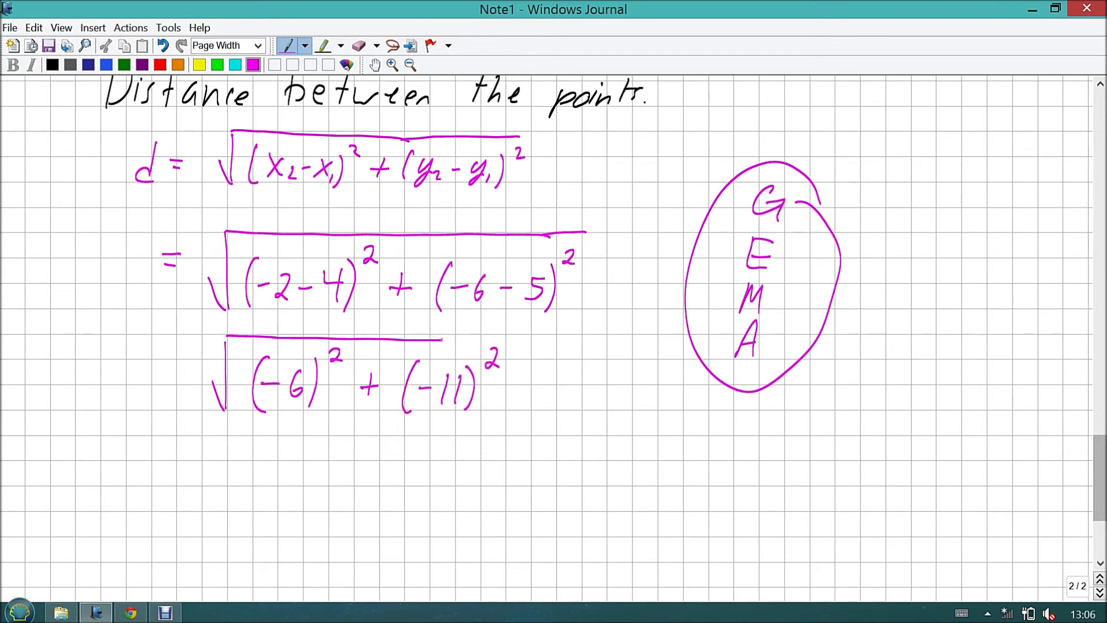
pyautogui.moveTo(441, 340); pyautogui.dragTo(523, 337)
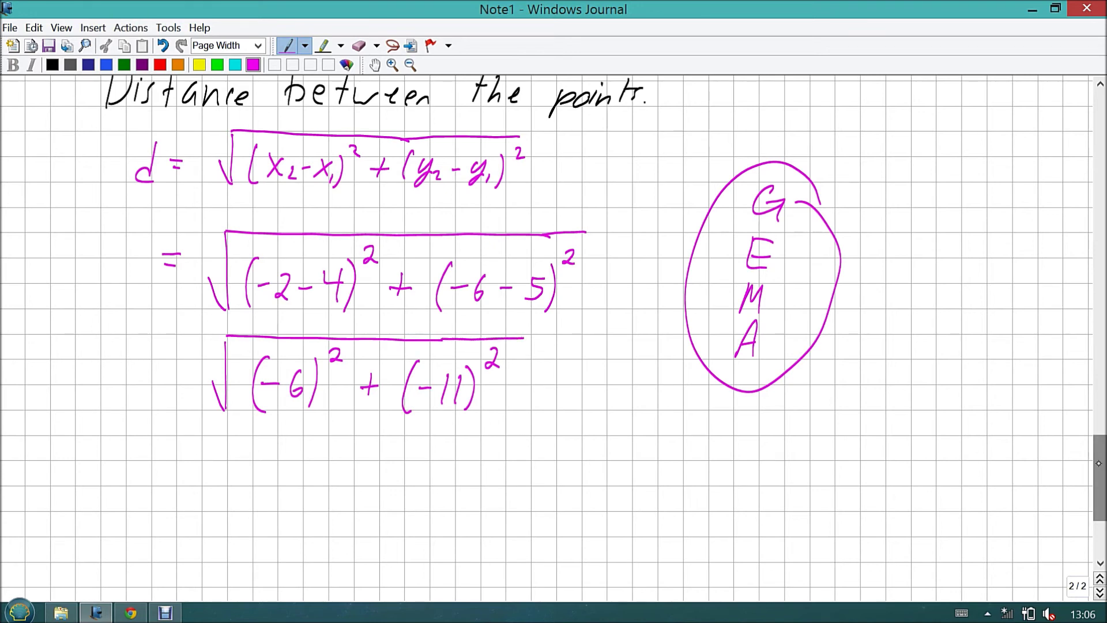
pyautogui.scroll(-1, 547, 245)
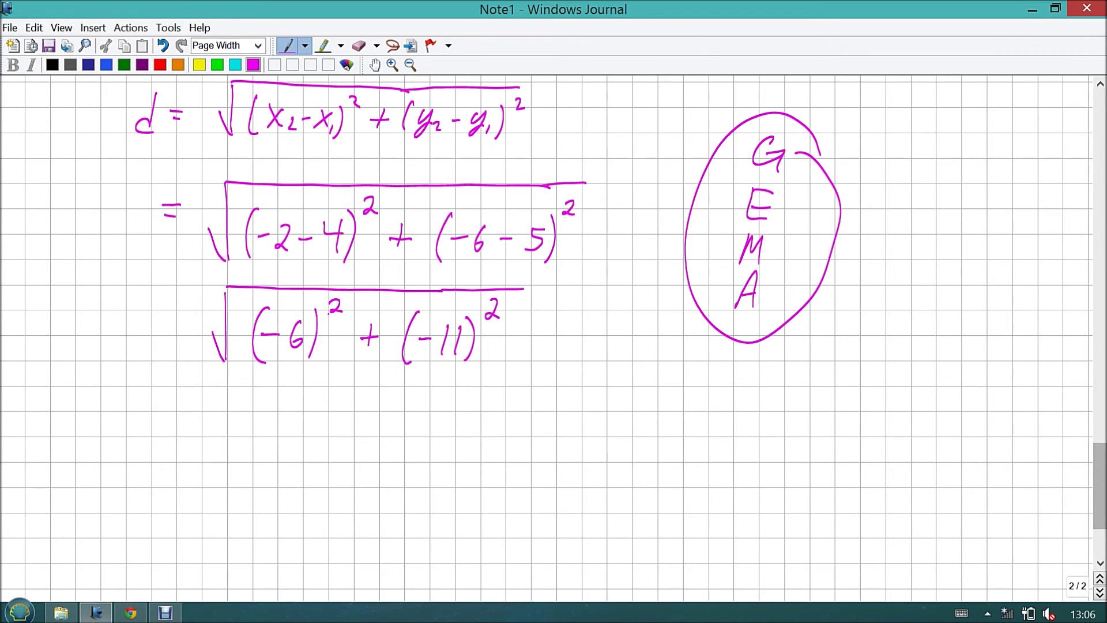
# In magenta beside the work, write -6² = -(36) = -36, marking the exponent with an arrow and circle
pyautogui.moveTo(750, 402); pyautogui.dragTo(790, 399)
pyautogui.moveTo(824, 361); pyautogui.dragTo(834, 376)
pyautogui.moveTo(796, 461); pyautogui.dragTo(793, 426)
pyautogui.moveTo(787, 439); pyautogui.dragTo(798, 436)
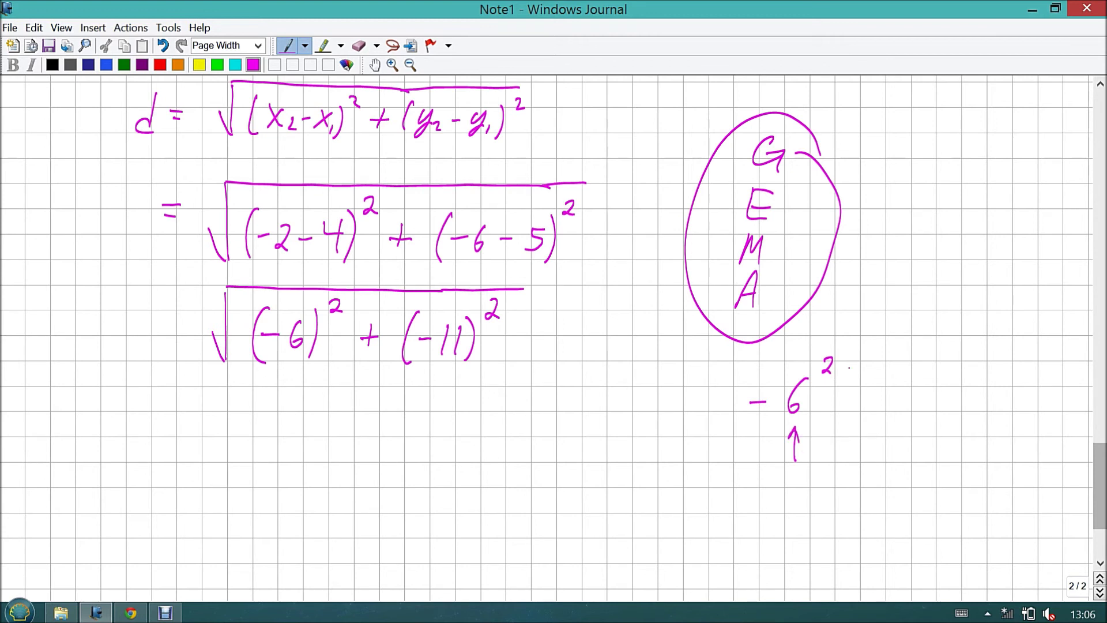
pyautogui.moveTo(844, 346)
pyautogui.mouseDown()
pyautogui.moveTo(837, 388)
pyautogui.moveTo(850, 347)
pyautogui.mouseUp()
pyautogui.moveTo(738, 460)
pyautogui.mouseDown()
pyautogui.moveTo(741, 426)
pyautogui.moveTo(756, 440)
pyautogui.moveTo(817, 433)
pyautogui.mouseUp()
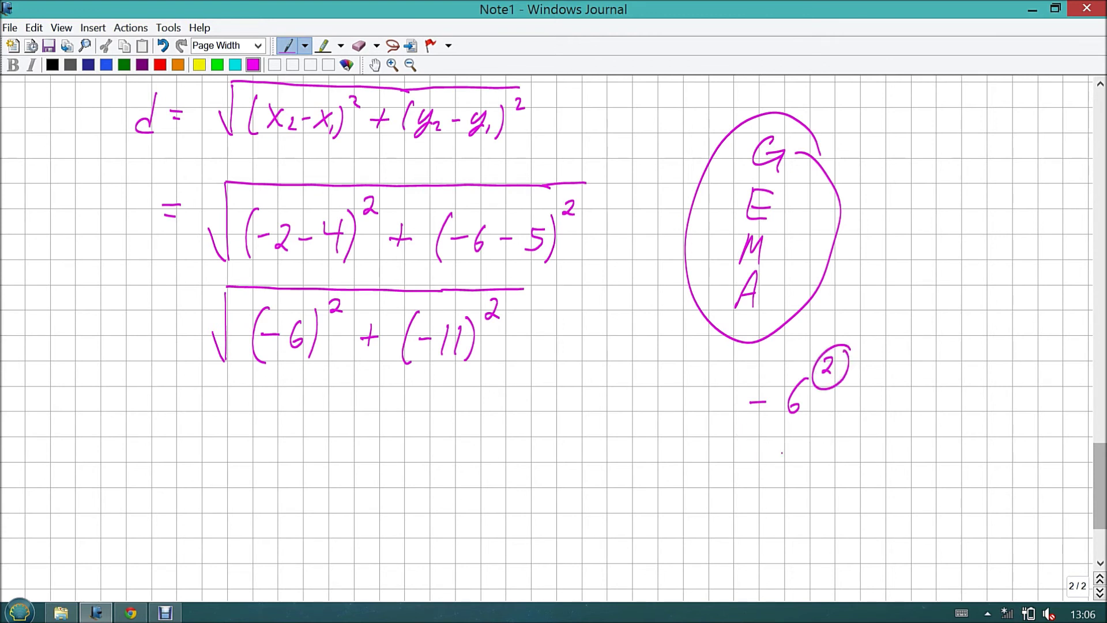
pyautogui.moveTo(753, 456); pyautogui.dragTo(766, 454)
pyautogui.moveTo(775, 440)
pyautogui.mouseDown()
pyautogui.moveTo(786, 448)
pyautogui.moveTo(774, 462)
pyautogui.moveTo(798, 453)
pyautogui.mouseUp()
pyautogui.click(809, 456)
pyautogui.moveTo(782, 427)
pyautogui.mouseDown()
pyautogui.moveTo(779, 476)
pyautogui.moveTo(813, 473)
pyautogui.mouseUp()
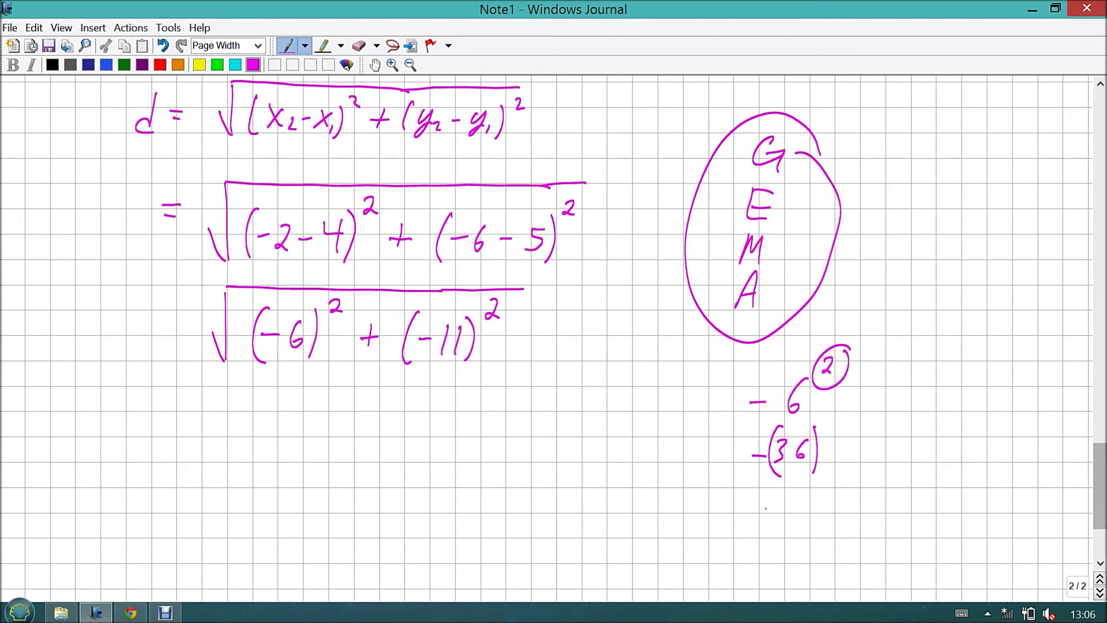
pyautogui.moveTo(752, 500); pyautogui.dragTo(792, 502)
# Write (-6)² = 36 to the right for comparison and box it, undoing stray marks
pyautogui.moveTo(924, 376)
pyautogui.mouseDown()
pyautogui.moveTo(917, 414)
pyautogui.moveTo(940, 398)
pyautogui.mouseUp()
pyautogui.moveTo(959, 385)
pyautogui.mouseDown()
pyautogui.moveTo(949, 404)
pyautogui.moveTo(962, 420)
pyautogui.mouseUp()
pyautogui.moveTo(976, 363)
pyautogui.mouseDown()
pyautogui.moveTo(974, 379)
pyautogui.moveTo(991, 377)
pyautogui.mouseUp()
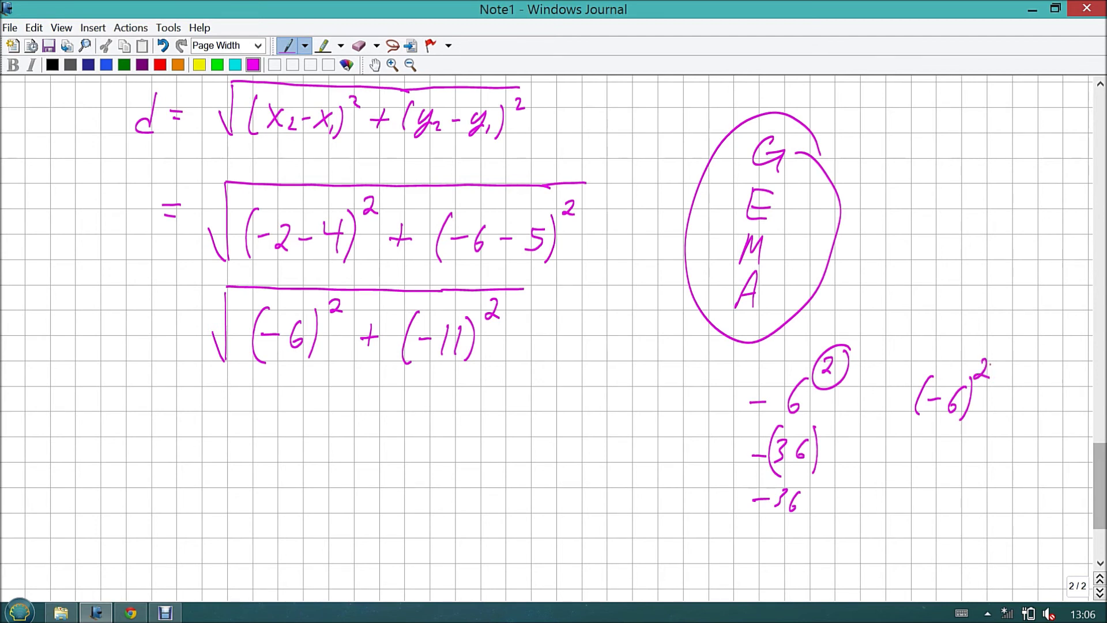
pyautogui.moveTo(917, 423); pyautogui.dragTo(951, 432)
pyautogui.hotkey('ctrl', 'z')
pyautogui.moveTo(925, 441)
pyautogui.mouseDown()
pyautogui.moveTo(933, 417)
pyautogui.moveTo(937, 428)
pyautogui.mouseUp()
pyautogui.hotkey('ctrl', 'z')
pyautogui.hotkey('ctrl', 'z')
pyautogui.moveTo(910, 437)
pyautogui.mouseDown()
pyautogui.moveTo(912, 459)
pyautogui.moveTo(937, 453)
pyautogui.moveTo(955, 470)
pyautogui.moveTo(904, 426)
pyautogui.mouseUp()
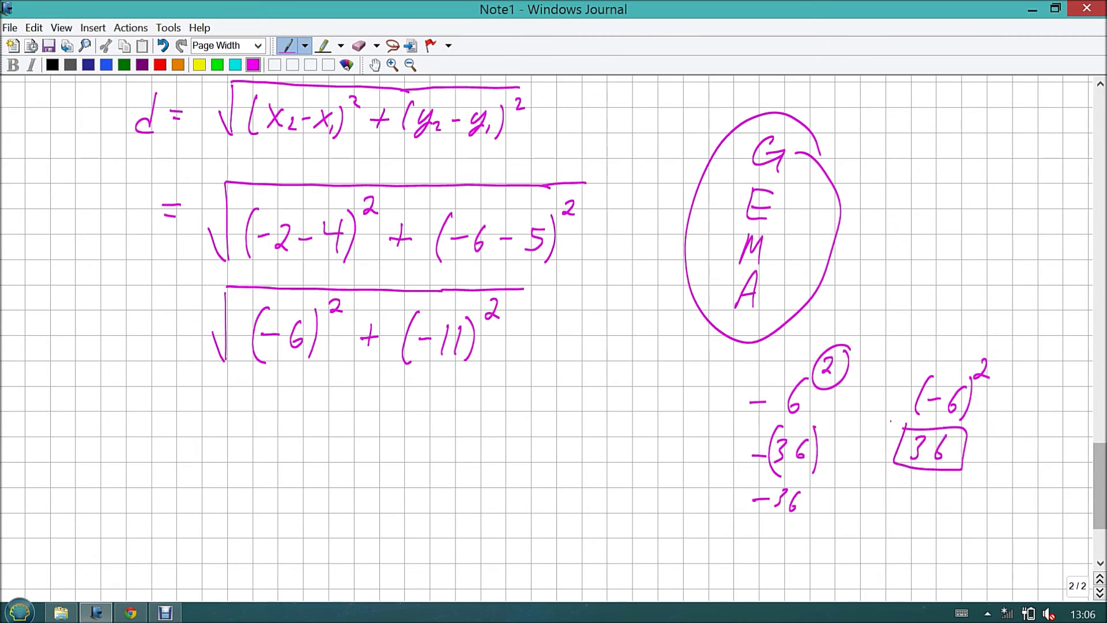
# Below the previous line, write the simplified distance √(36 + 121)
pyautogui.moveTo(211, 433); pyautogui.dragTo(221, 465)
pyautogui.moveTo(224, 389); pyautogui.dragTo(219, 465)
pyautogui.moveTo(226, 388); pyautogui.dragTo(522, 378)
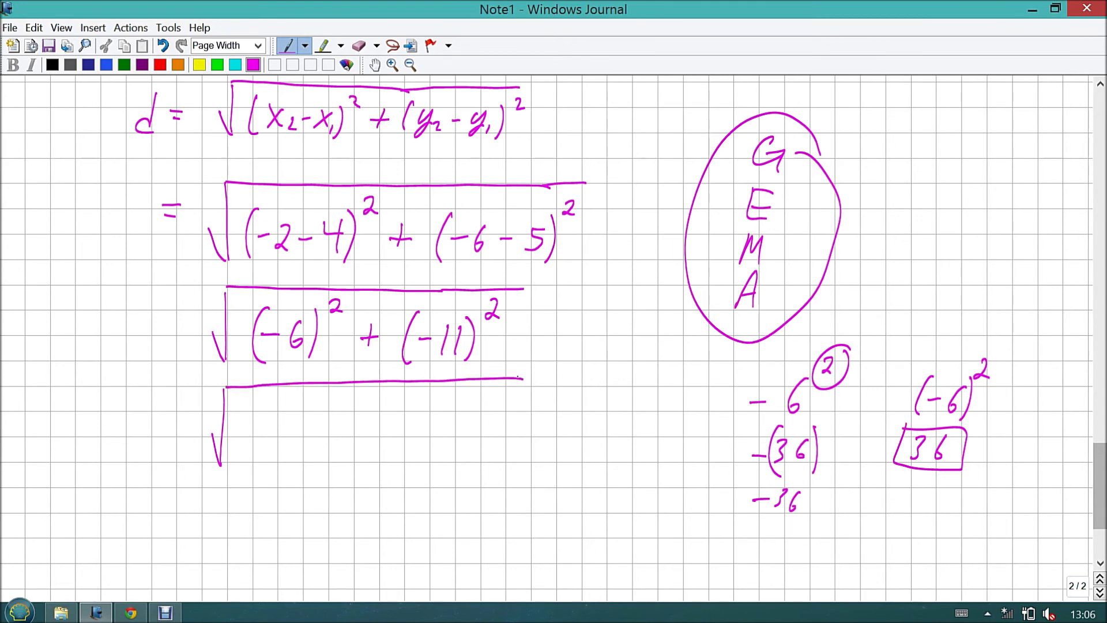
pyautogui.moveTo(254, 420)
pyautogui.mouseDown()
pyautogui.moveTo(264, 439)
pyautogui.moveTo(251, 448)
pyautogui.mouseUp()
pyautogui.moveTo(288, 418); pyautogui.dragTo(278, 437)
pyautogui.moveTo(349, 424); pyautogui.dragTo(346, 445)
pyautogui.moveTo(340, 437); pyautogui.dragTo(362, 434)
pyautogui.moveTo(397, 418); pyautogui.dragTo(395, 446)
pyautogui.moveTo(413, 423); pyautogui.dragTo(445, 448)
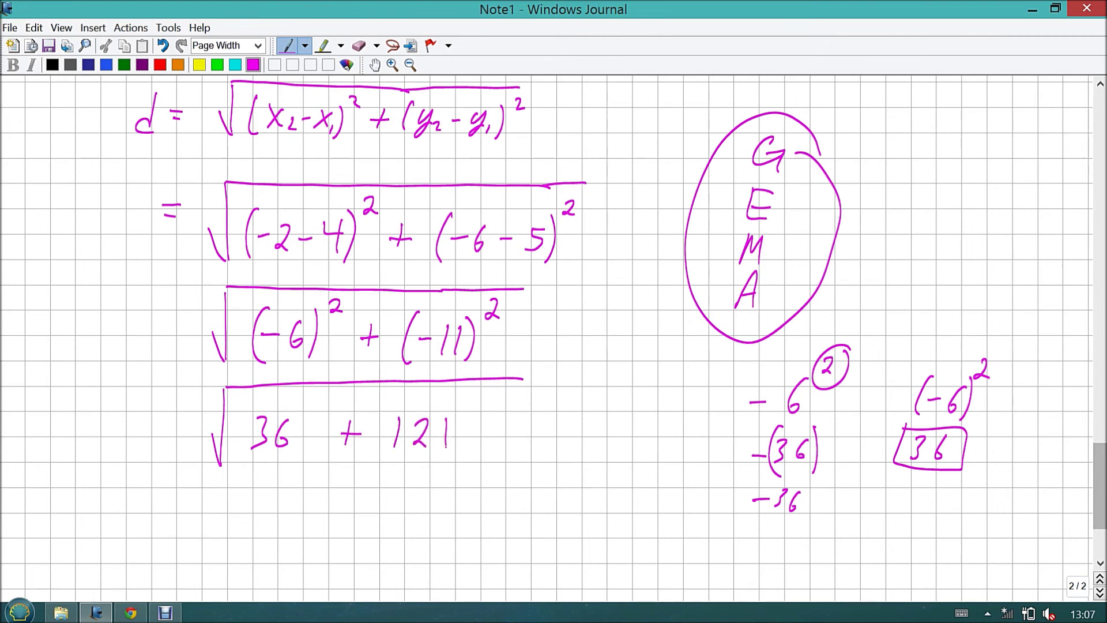
# Write √157 below the root sum and draw a box around it
pyautogui.moveTo(1099, 486); pyautogui.dragTo(1100, 494)
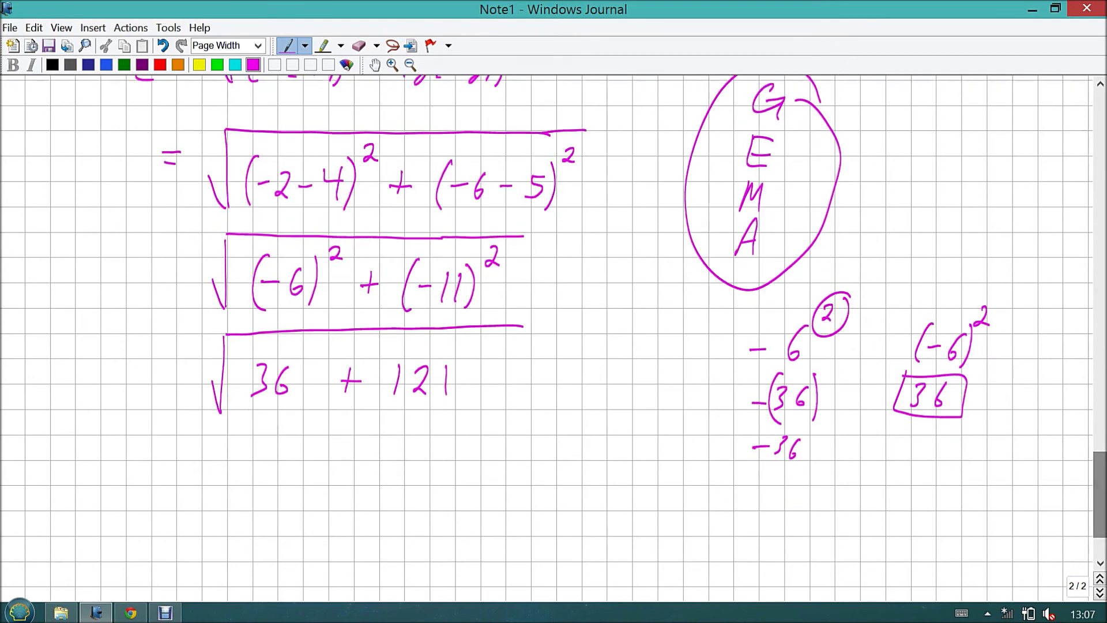
pyautogui.moveTo(283, 450)
pyautogui.mouseDown()
pyautogui.moveTo(279, 484)
pyautogui.moveTo(316, 458)
pyautogui.mouseUp()
pyautogui.moveTo(328, 456)
pyautogui.mouseDown()
pyautogui.moveTo(346, 455)
pyautogui.moveTo(340, 479)
pyautogui.mouseUp()
pyautogui.moveTo(257, 461)
pyautogui.mouseDown()
pyautogui.moveTo(266, 478)
pyautogui.moveTo(274, 437)
pyautogui.moveTo(369, 438)
pyautogui.mouseUp()
pyautogui.moveTo(243, 427)
pyautogui.mouseDown()
pyautogui.moveTo(244, 508)
pyautogui.moveTo(266, 425)
pyautogui.moveTo(406, 424)
pyautogui.mouseUp()
pyautogui.moveTo(405, 425); pyautogui.dragTo(391, 501)
pyautogui.moveTo(245, 502); pyautogui.dragTo(412, 488)
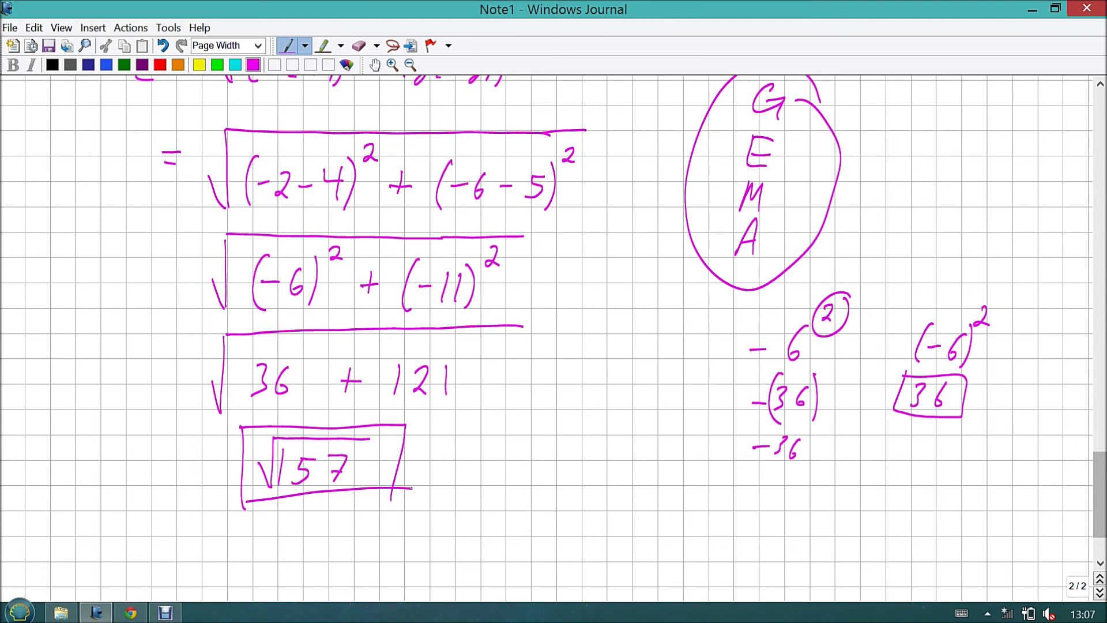
# Write the decimal approximation 12.529964 09... beneath the boxed √157
pyautogui.moveTo(287, 516); pyautogui.dragTo(281, 549)
pyautogui.moveTo(293, 522)
pyautogui.mouseDown()
pyautogui.moveTo(306, 548)
pyautogui.moveTo(332, 548)
pyautogui.moveTo(349, 523)
pyautogui.mouseUp()
pyautogui.click(310, 549)
pyautogui.moveTo(349, 527); pyautogui.dragTo(363, 550)
pyautogui.moveTo(385, 528)
pyautogui.mouseDown()
pyautogui.moveTo(375, 552)
pyautogui.moveTo(445, 541)
pyautogui.mouseUp()
pyautogui.moveTo(442, 532)
pyautogui.mouseDown()
pyautogui.moveTo(440, 556)
pyautogui.moveTo(455, 537)
pyautogui.mouseUp()
pyautogui.moveTo(476, 536); pyautogui.dragTo(474, 557)
pyautogui.click(486, 555)
pyautogui.click(492, 555)
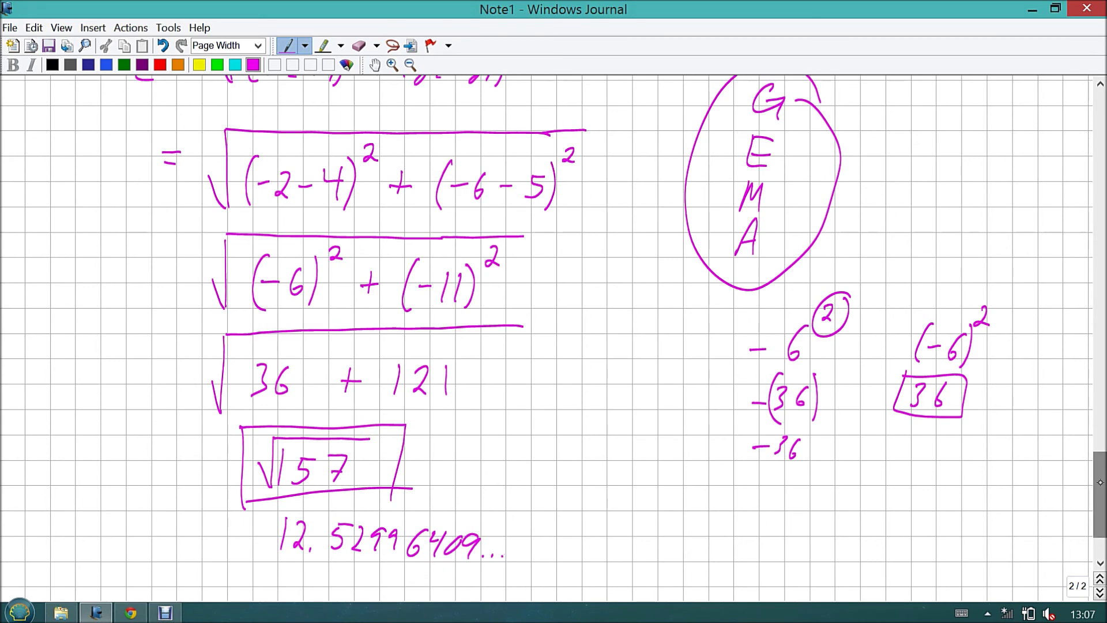
pyautogui.moveTo(1099, 484); pyautogui.dragTo(1098, 508)
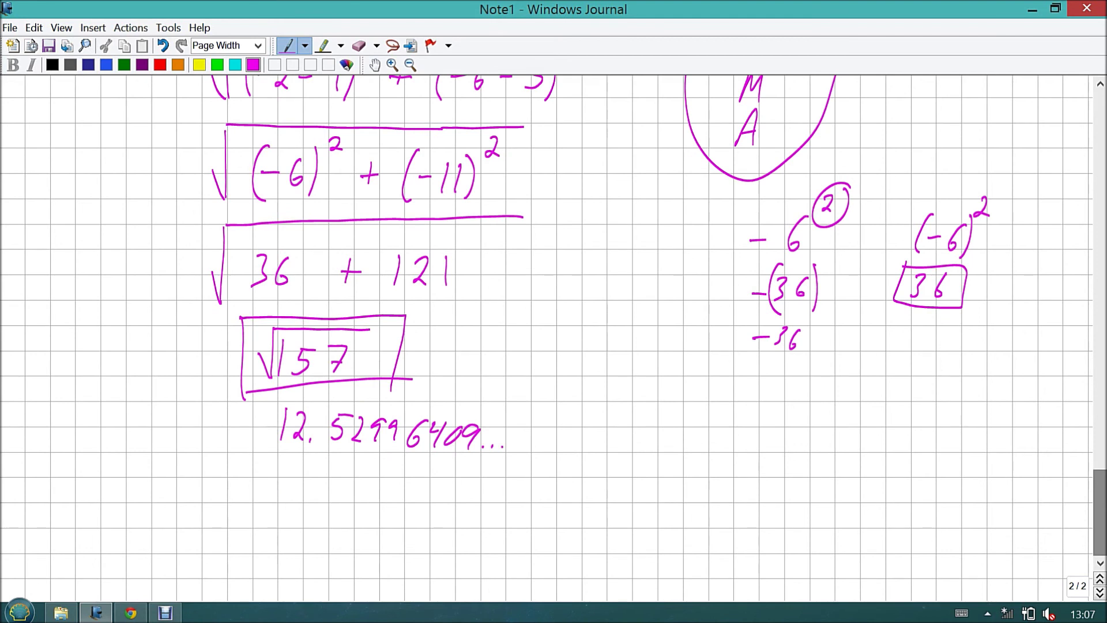
# Point an arrow at √157, erase the decimal scribbles, draw a full-width divider, and switch to black ink
pyautogui.moveTo(429, 351); pyautogui.dragTo(492, 350)
pyautogui.moveTo(459, 340)
pyautogui.mouseDown()
pyautogui.moveTo(438, 345)
pyautogui.moveTo(448, 358)
pyautogui.mouseUp()
pyautogui.moveTo(559, 303)
pyautogui.mouseDown()
pyautogui.moveTo(551, 340)
pyautogui.moveTo(578, 368)
pyautogui.moveTo(554, 361)
pyautogui.mouseUp()
pyautogui.moveTo(267, 452); pyautogui.dragTo(503, 455)
pyautogui.moveTo(399, 474)
pyautogui.mouseDown()
pyautogui.moveTo(417, 518)
pyautogui.moveTo(375, 543)
pyautogui.moveTo(427, 536)
pyautogui.mouseUp()
pyautogui.click(427, 490)
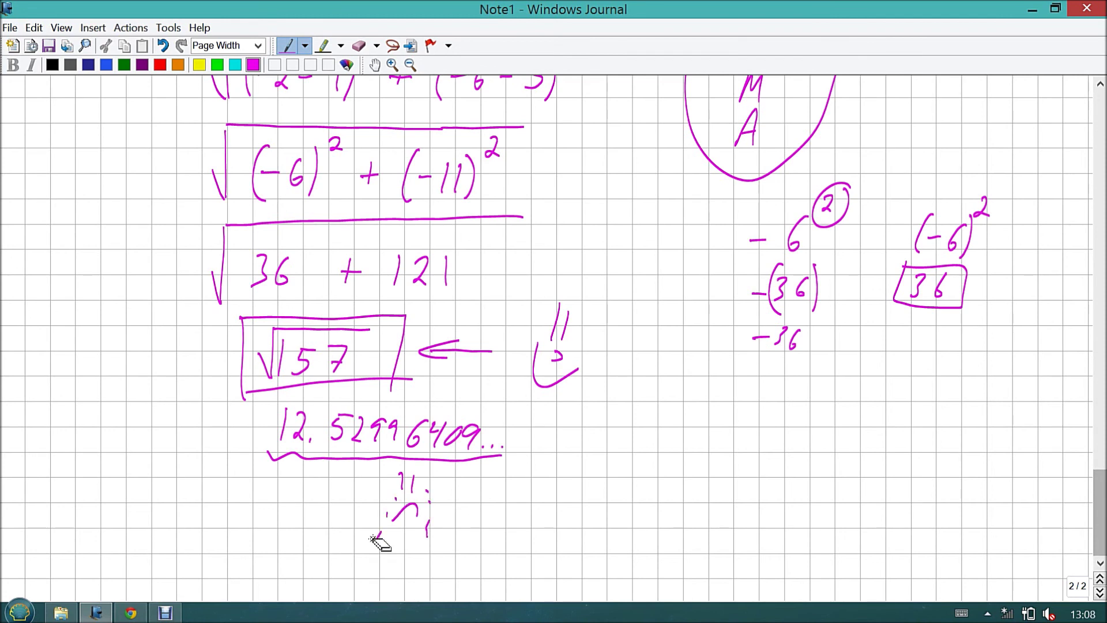
pyautogui.moveTo(375, 538)
pyautogui.mouseDown()
pyautogui.moveTo(396, 507)
pyautogui.moveTo(439, 505)
pyautogui.moveTo(428, 510)
pyautogui.mouseUp()
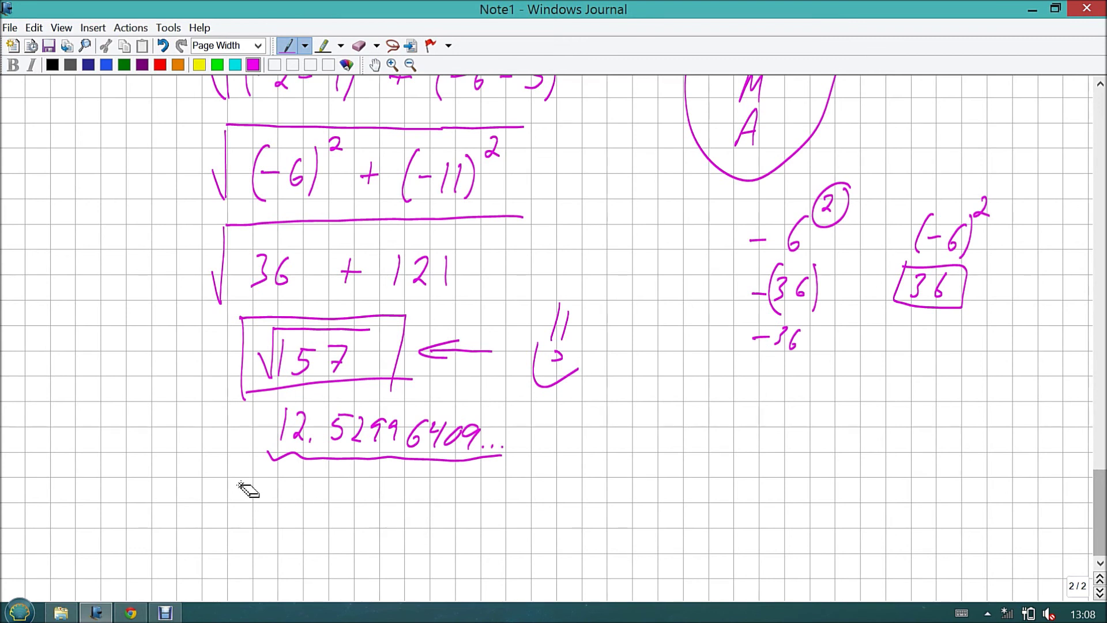
pyautogui.moveTo(248, 488)
pyautogui.mouseDown()
pyautogui.moveTo(427, 437)
pyautogui.moveTo(333, 440)
pyautogui.moveTo(353, 429)
pyautogui.moveTo(505, 445)
pyautogui.mouseUp()
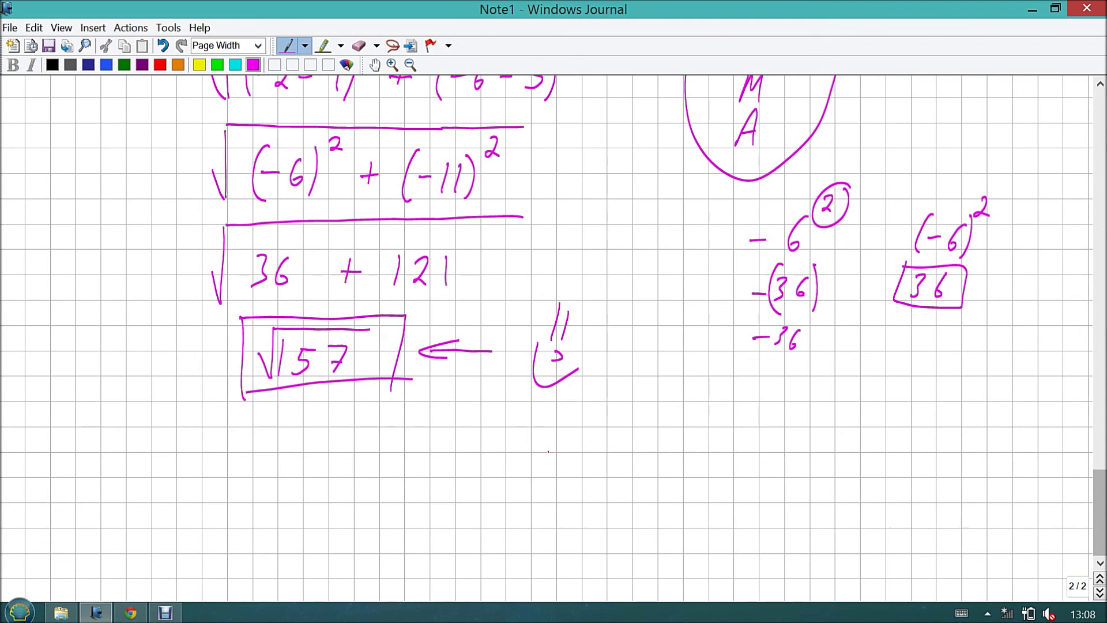
pyautogui.moveTo(2, 406); pyautogui.dragTo(1092, 408)
pyautogui.click(53, 65)
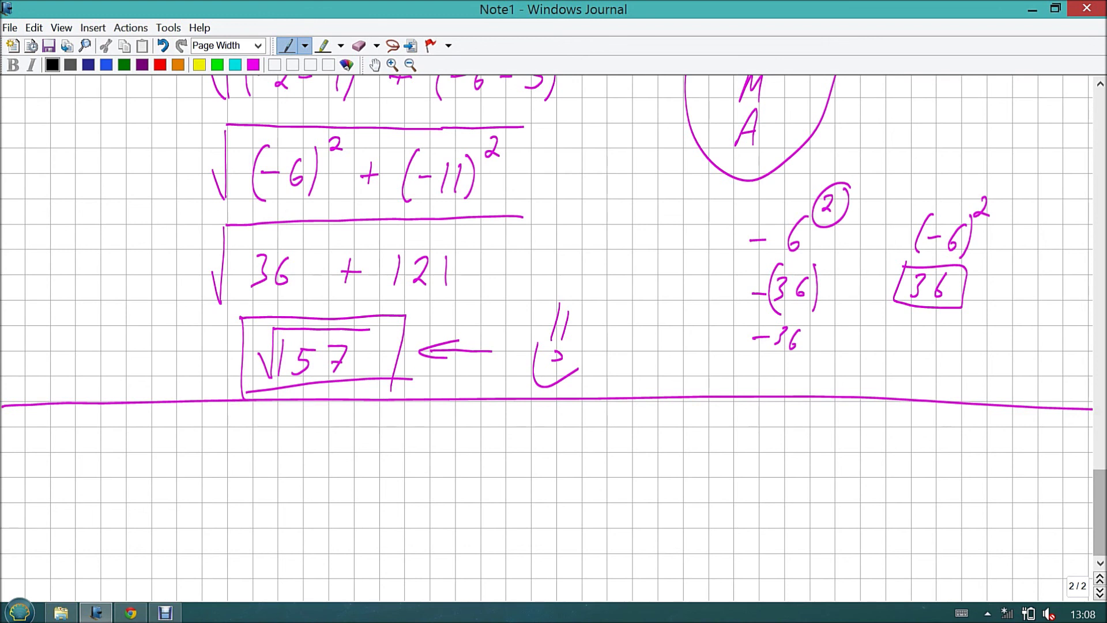
# Add a third blank page, bring the divider into view, and start the heading with 'B'
pyautogui.click(1098, 592)
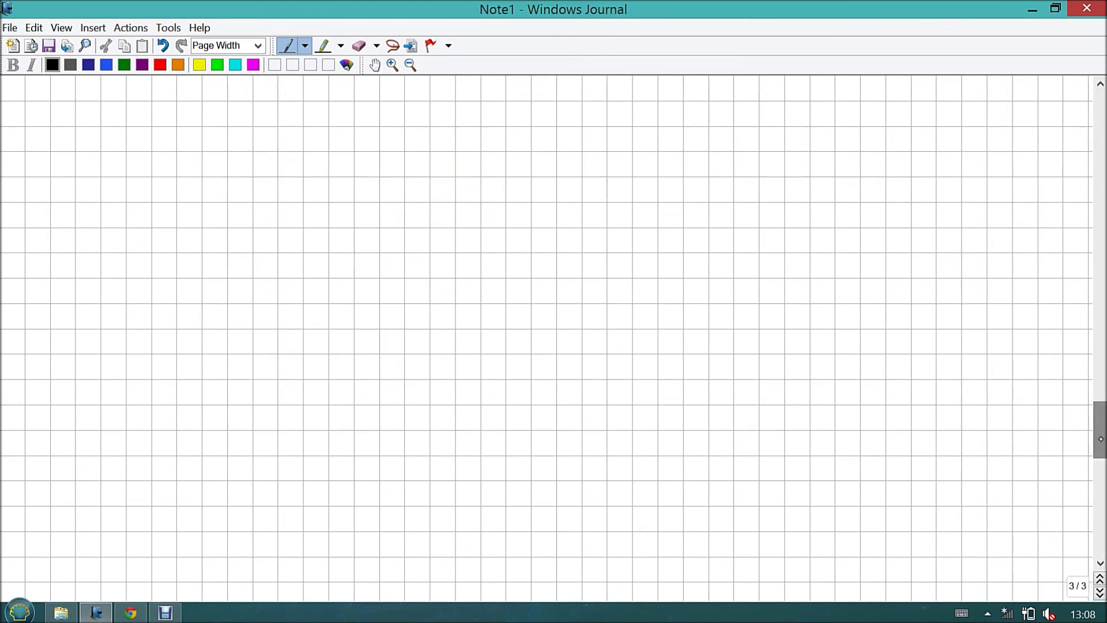
pyautogui.scroll(3, 547, 338)
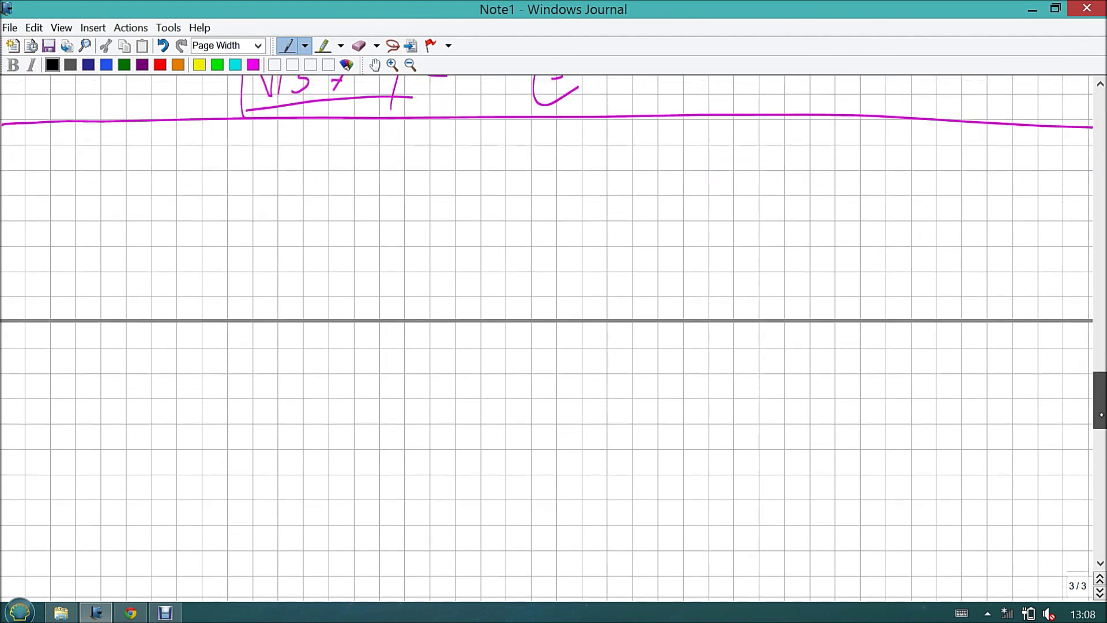
pyautogui.scroll(-1, 547, 337)
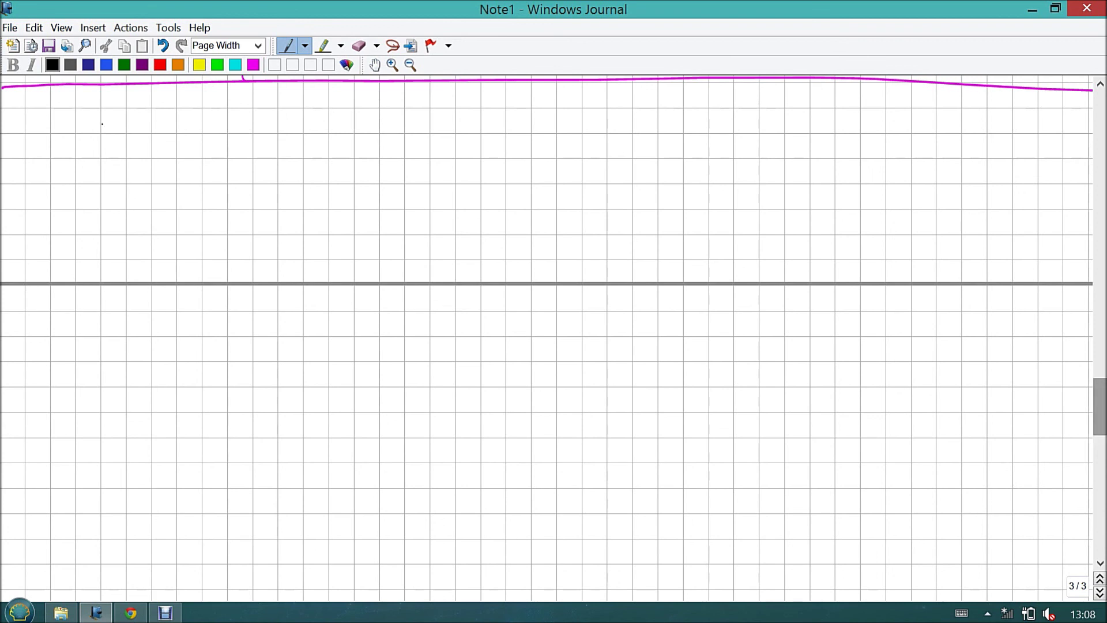
pyautogui.moveTo(98, 111)
pyautogui.mouseDown()
pyautogui.moveTo(95, 163)
pyautogui.moveTo(113, 113)
pyautogui.moveTo(93, 160)
pyautogui.moveTo(128, 159)
pyautogui.mouseUp()
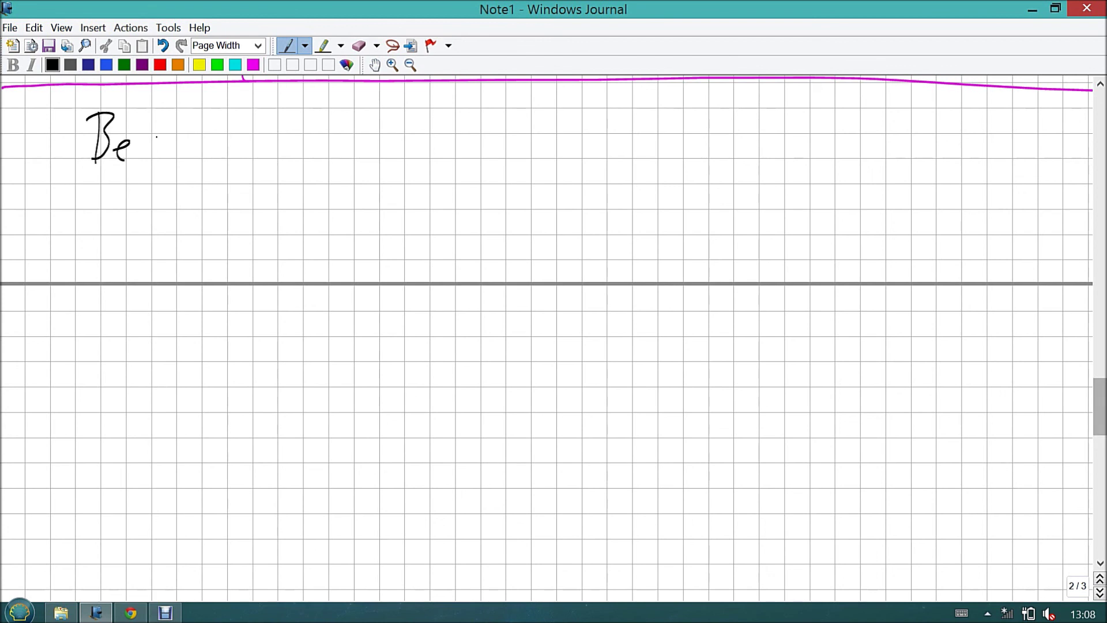
# Handwrite the heading 'Before you go!' and underline it
pyautogui.moveTo(157, 119)
pyautogui.mouseDown()
pyautogui.moveTo(145, 161)
pyautogui.moveTo(176, 148)
pyautogui.moveTo(240, 152)
pyautogui.moveTo(232, 168)
pyautogui.moveTo(268, 143)
pyautogui.mouseUp()
pyautogui.moveTo(269, 144)
pyautogui.mouseDown()
pyautogui.moveTo(285, 155)
pyautogui.moveTo(330, 151)
pyautogui.moveTo(300, 169)
pyautogui.mouseUp()
pyautogui.moveTo(346, 140); pyautogui.dragTo(344, 142)
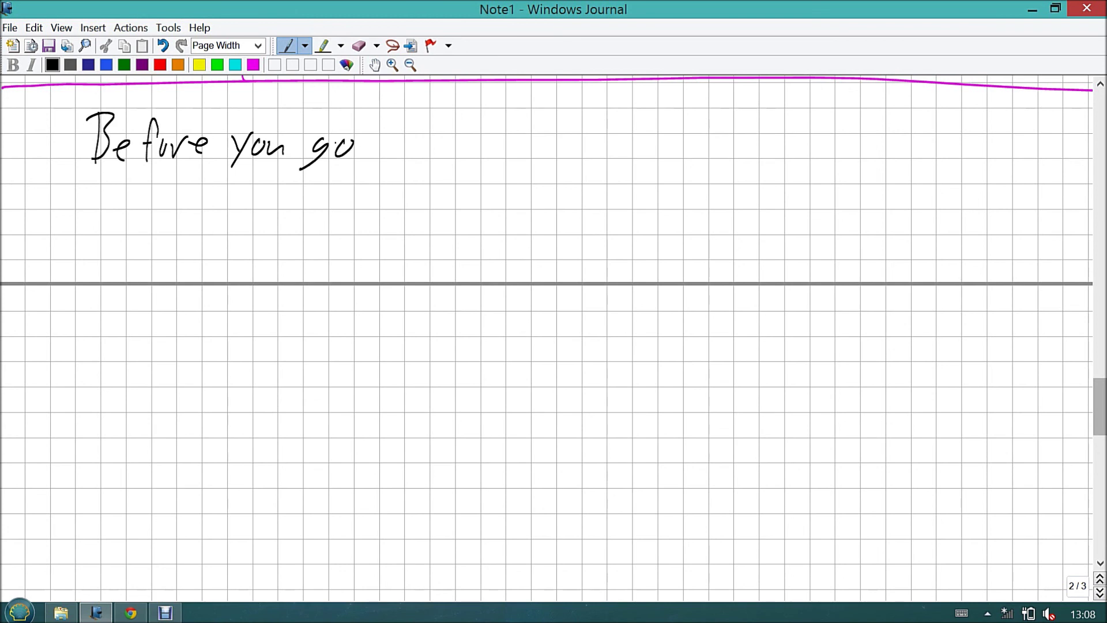
pyautogui.moveTo(86, 167); pyautogui.dragTo(348, 162)
pyautogui.click(359, 151)
pyautogui.moveTo(373, 106); pyautogui.dragTo(365, 134)
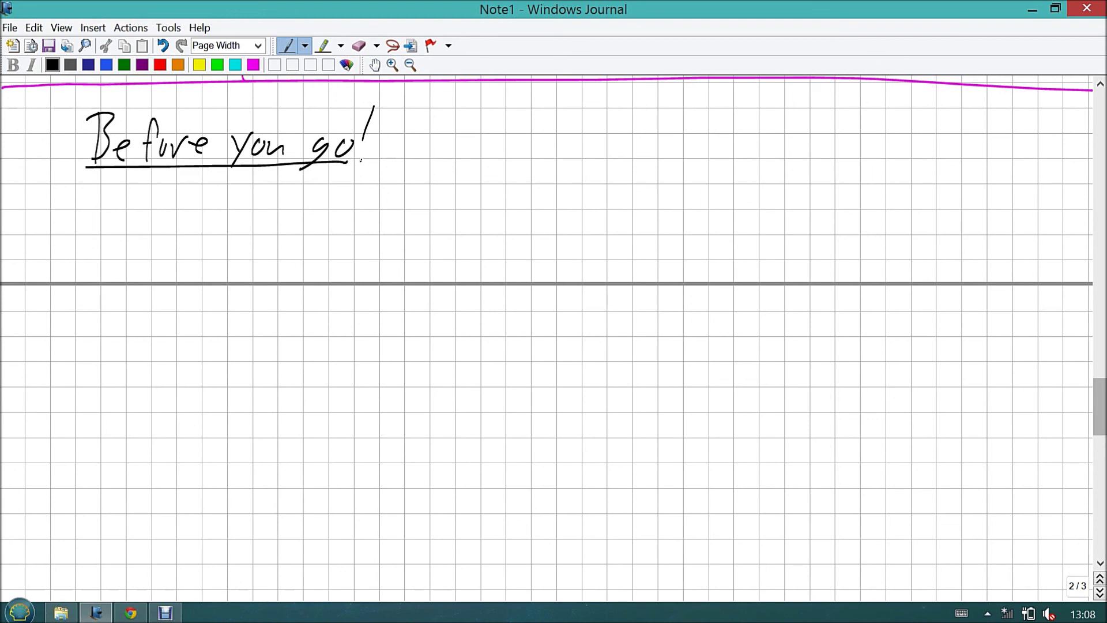
# Below the heading, write 'Section 5.5 #'s 1-10 odd'
pyautogui.moveTo(123, 199)
pyautogui.mouseDown()
pyautogui.moveTo(95, 235)
pyautogui.moveTo(136, 237)
pyautogui.mouseUp()
pyautogui.moveTo(151, 223)
pyautogui.mouseDown()
pyautogui.moveTo(149, 239)
pyautogui.moveTo(193, 219)
pyautogui.moveTo(214, 231)
pyautogui.mouseUp()
pyautogui.moveTo(260, 203)
pyautogui.mouseDown()
pyautogui.moveTo(262, 226)
pyautogui.moveTo(279, 200)
pyautogui.moveTo(297, 230)
pyautogui.mouseUp()
pyautogui.click(284, 227)
pyautogui.moveTo(308, 209); pyautogui.dragTo(323, 207)
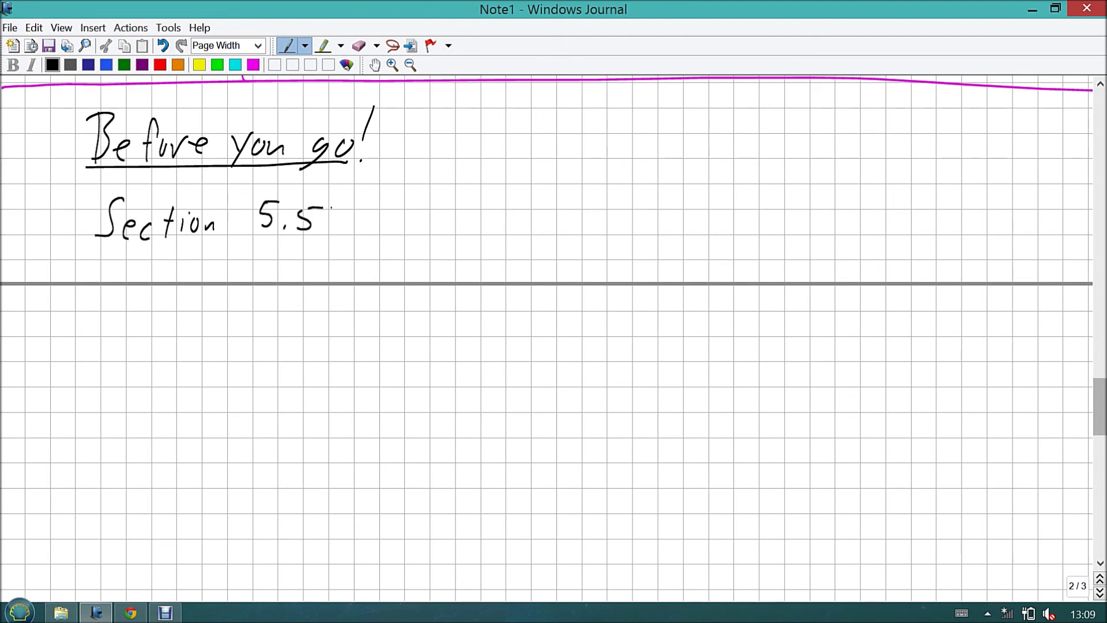
pyautogui.moveTo(366, 201)
pyautogui.mouseDown()
pyautogui.moveTo(355, 234)
pyautogui.moveTo(367, 233)
pyautogui.mouseUp()
pyautogui.moveTo(360, 214)
pyautogui.mouseDown()
pyautogui.moveTo(377, 211)
pyautogui.moveTo(381, 230)
pyautogui.mouseUp()
pyautogui.click(390, 202)
pyautogui.moveTo(457, 199); pyautogui.dragTo(444, 234)
pyautogui.moveTo(458, 218)
pyautogui.mouseDown()
pyautogui.moveTo(472, 217)
pyautogui.moveTo(472, 235)
pyautogui.mouseUp()
pyautogui.moveTo(500, 210); pyautogui.dragTo(500, 211)
pyautogui.moveTo(528, 217)
pyautogui.mouseDown()
pyautogui.moveTo(519, 231)
pyautogui.moveTo(525, 219)
pyautogui.mouseUp()
pyautogui.moveTo(544, 219); pyautogui.dragTo(568, 234)
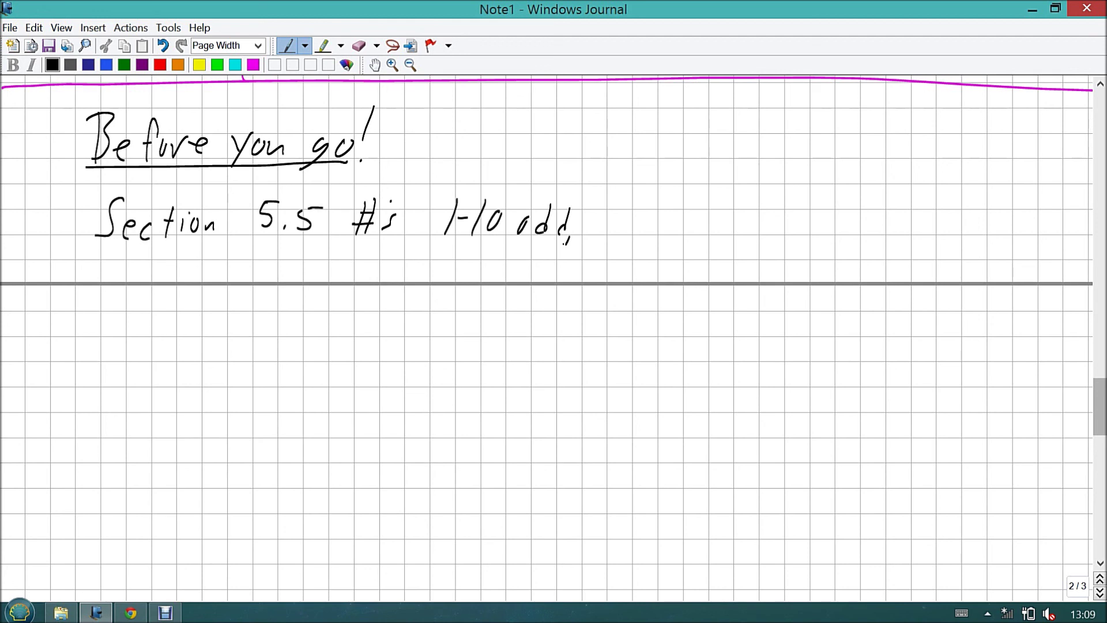
# Add problems 15, 19, 21, 25, 30 to the list and underline the whole assignment line
pyautogui.moveTo(604, 209); pyautogui.dragTo(599, 226)
pyautogui.moveTo(612, 213)
pyautogui.mouseDown()
pyautogui.moveTo(611, 230)
pyautogui.moveTo(628, 211)
pyautogui.mouseUp()
pyautogui.moveTo(630, 235); pyautogui.dragTo(627, 241)
pyautogui.moveTo(657, 209); pyautogui.dragTo(652, 233)
pyautogui.moveTo(673, 212); pyautogui.dragTo(676, 232)
pyautogui.moveTo(679, 233); pyautogui.dragTo(677, 242)
pyautogui.moveTo(711, 215); pyautogui.dragTo(729, 232)
pyautogui.moveTo(738, 231); pyautogui.dragTo(735, 237)
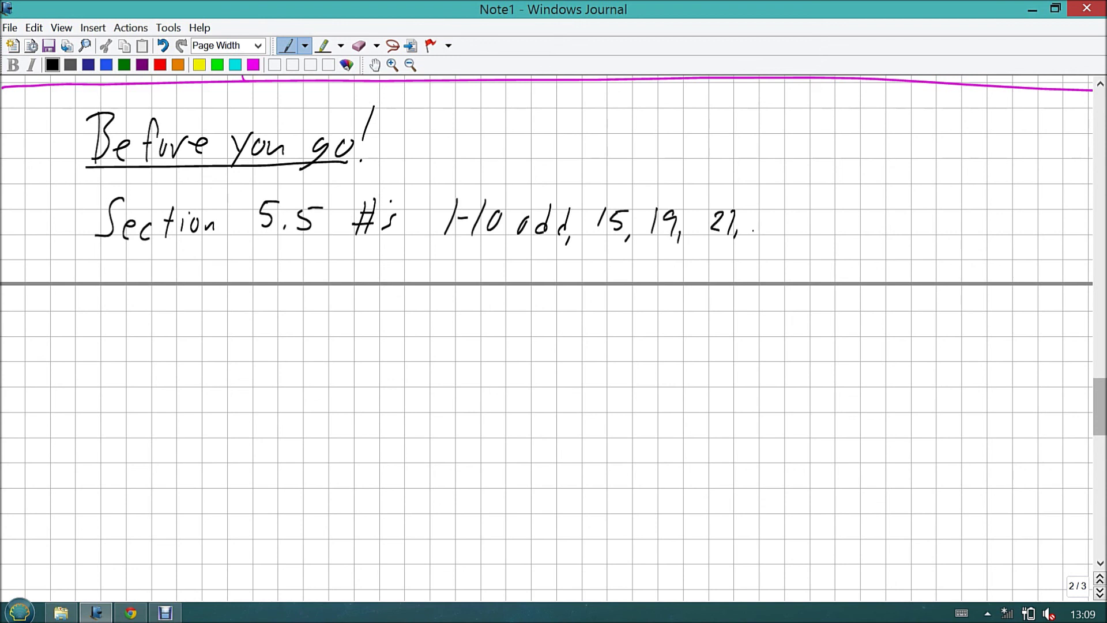
pyautogui.moveTo(761, 215); pyautogui.dragTo(785, 232)
pyautogui.moveTo(785, 214); pyautogui.dragTo(805, 211)
pyautogui.moveTo(802, 229); pyautogui.dragTo(797, 239)
pyautogui.moveTo(824, 220)
pyautogui.mouseDown()
pyautogui.moveTo(843, 233)
pyautogui.moveTo(819, 232)
pyautogui.moveTo(851, 227)
pyautogui.moveTo(845, 213)
pyautogui.mouseUp()
pyautogui.moveTo(83, 251); pyautogui.dragTo(879, 249)
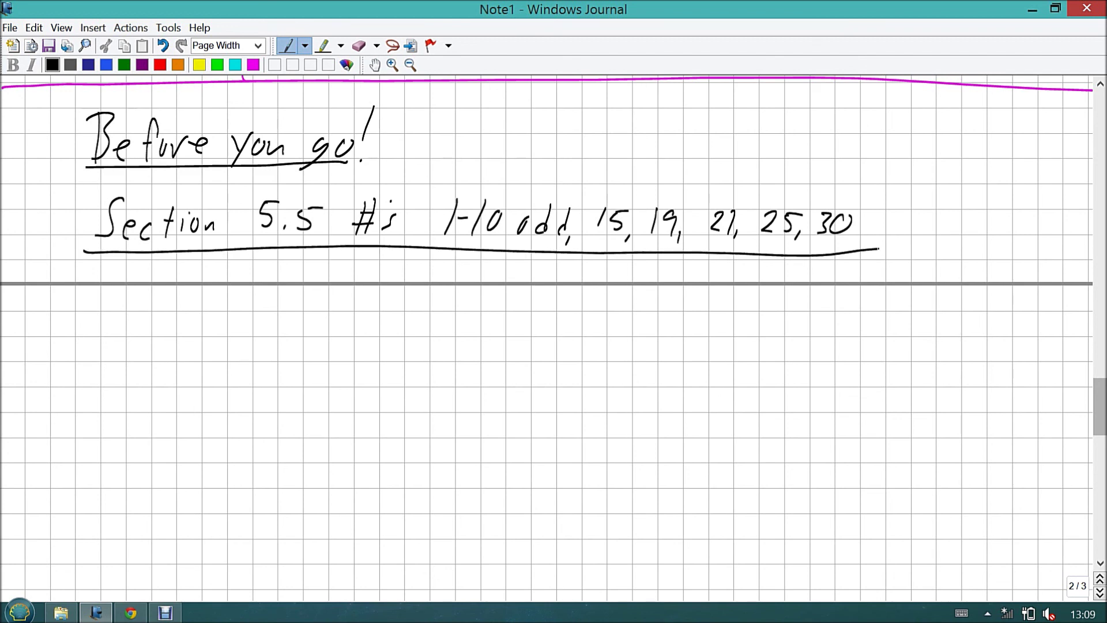